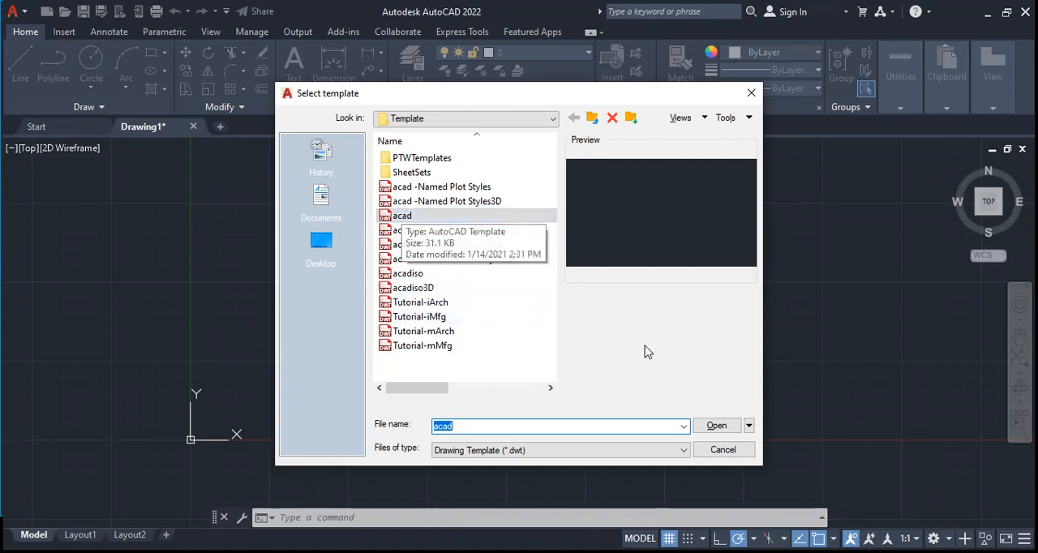
Create a new drawing from the acad template
{"action": "left_click", "coordinate": [715, 428]}
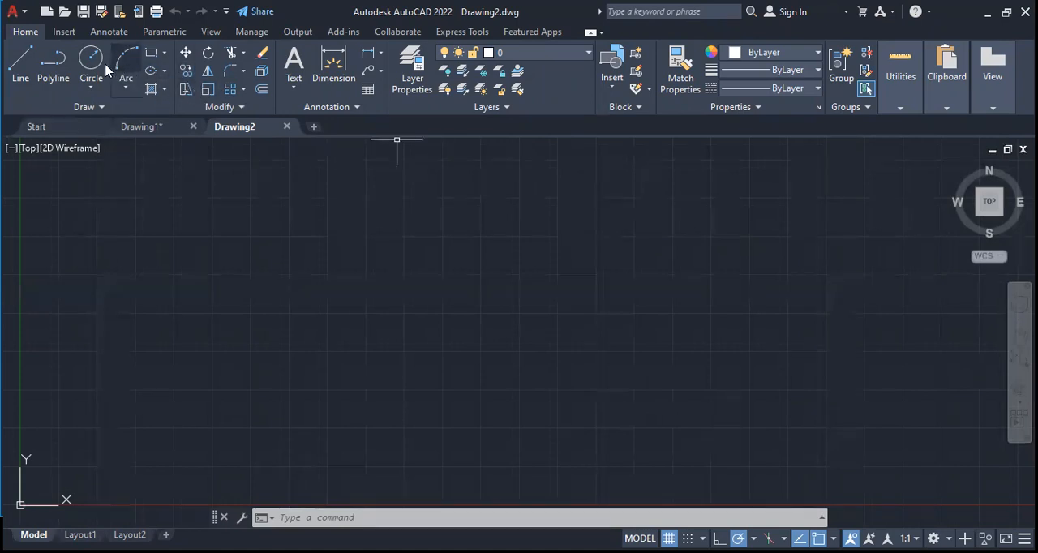
{"action": "left_click", "coordinate": [91, 87]}
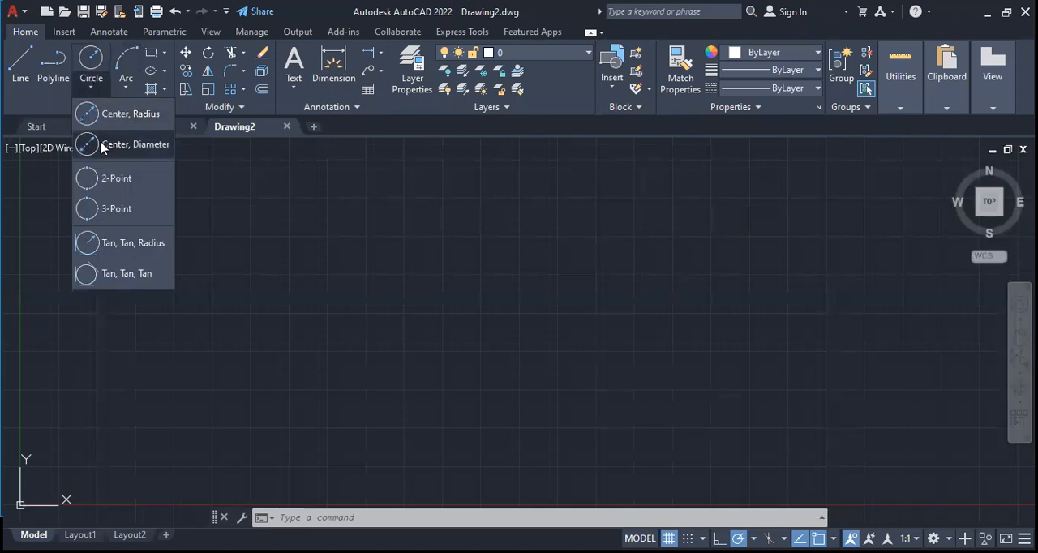
{"action": "left_click", "coordinate": [86, 141]}
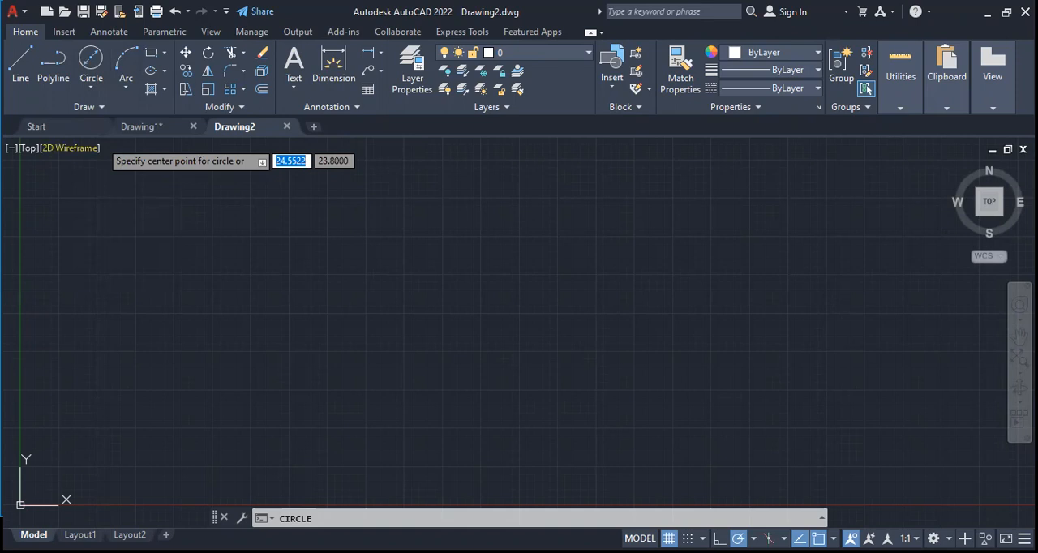
{"action": "left_click", "coordinate": [316, 350]}
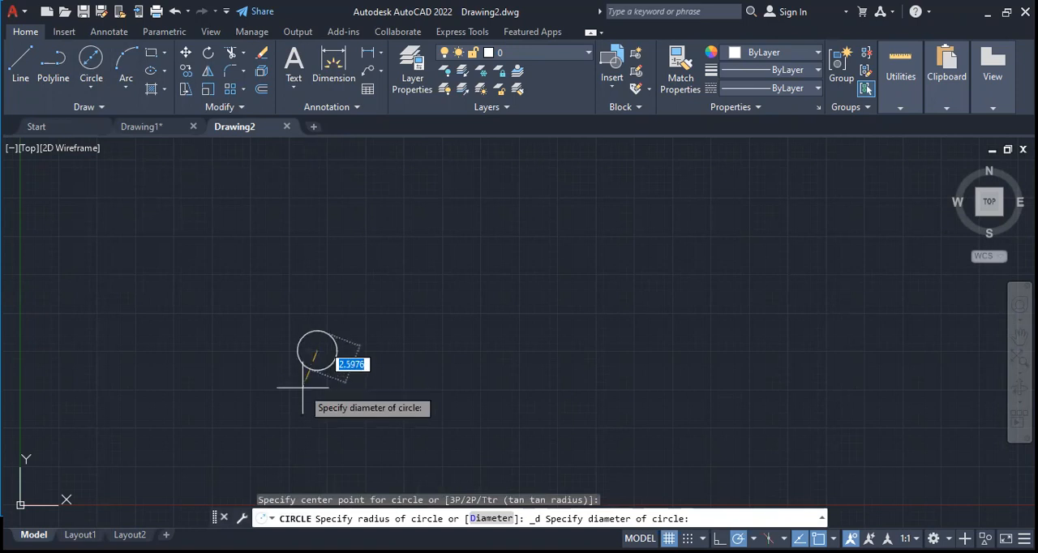
{"action": "key", "text": "BackSpace"}
{"action": "key", "text": "Escape"}
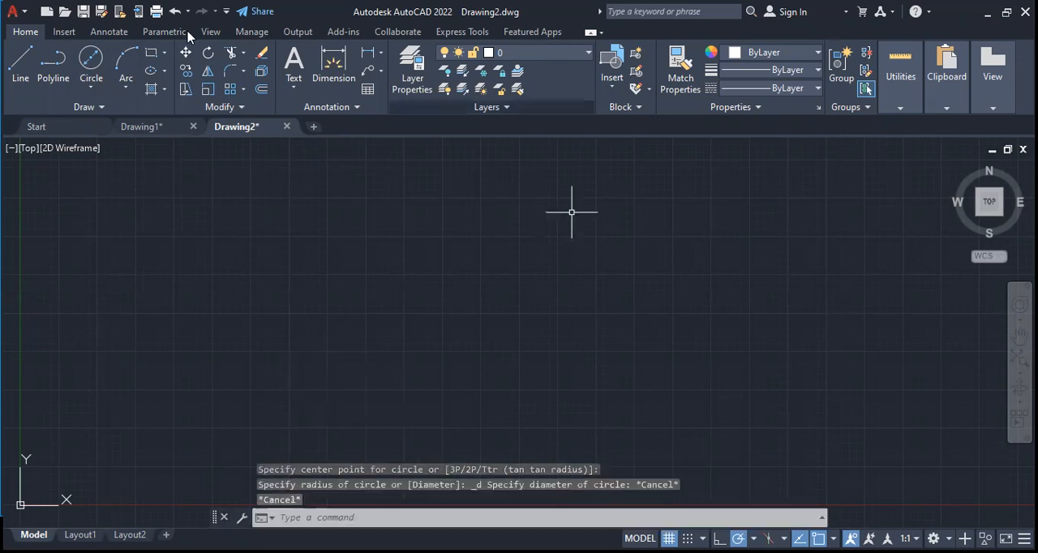
Draw a circle of about 1.73 radius by centre and radius in the empty drawing area
{"action": "left_click", "coordinate": [86, 89]}
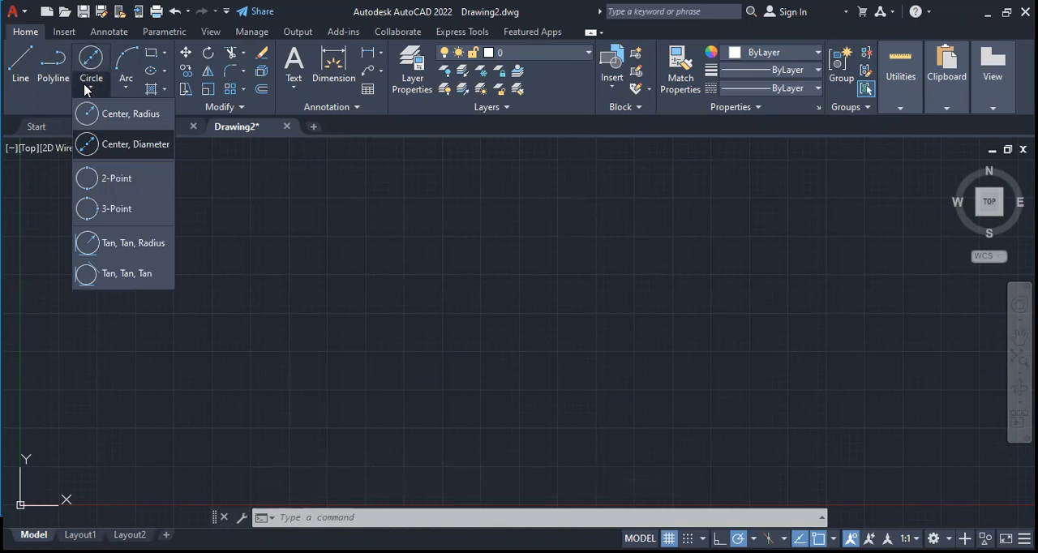
{"action": "left_click", "coordinate": [113, 122]}
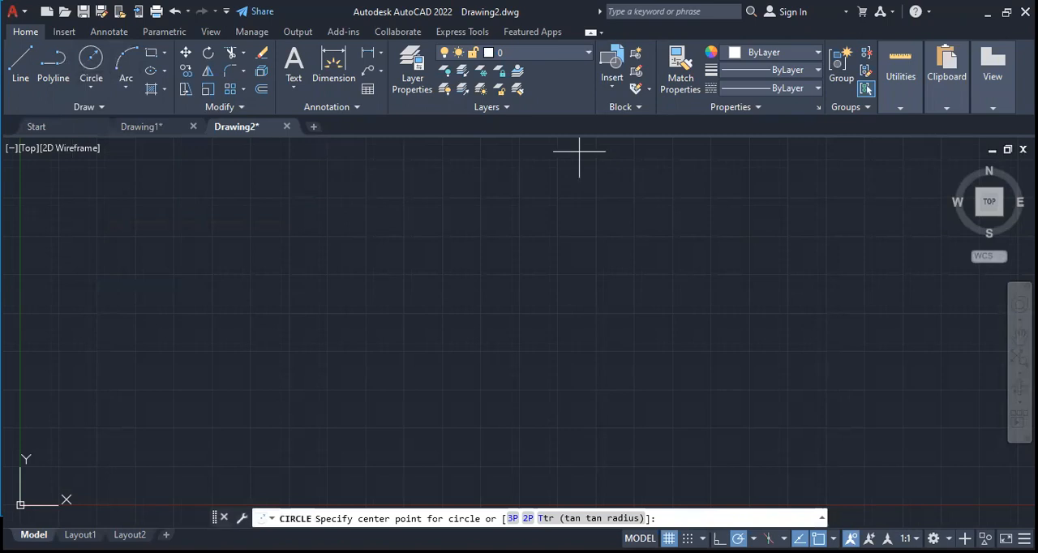
{"action": "left_click", "coordinate": [324, 357]}
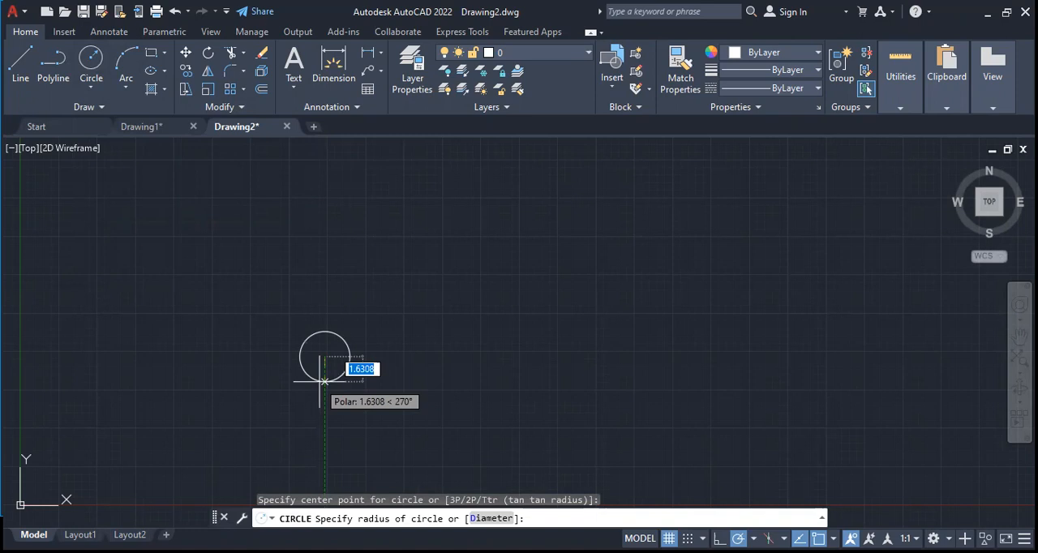
{"action": "left_click", "coordinate": [323, 382]}
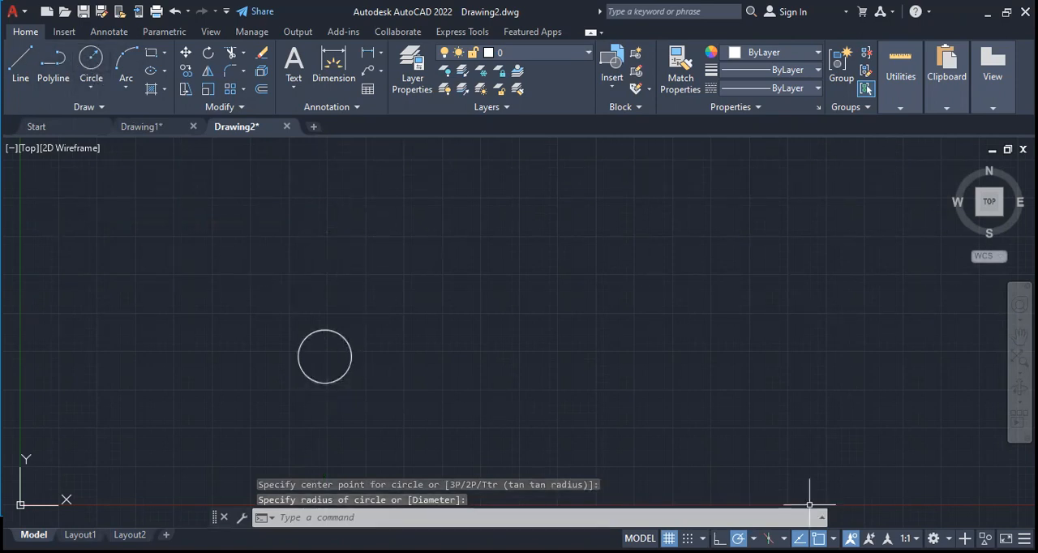
Restrict the running object snaps to Center only, turning off Endpoint, Intersection and Extension
{"action": "left_click", "coordinate": [832, 538]}
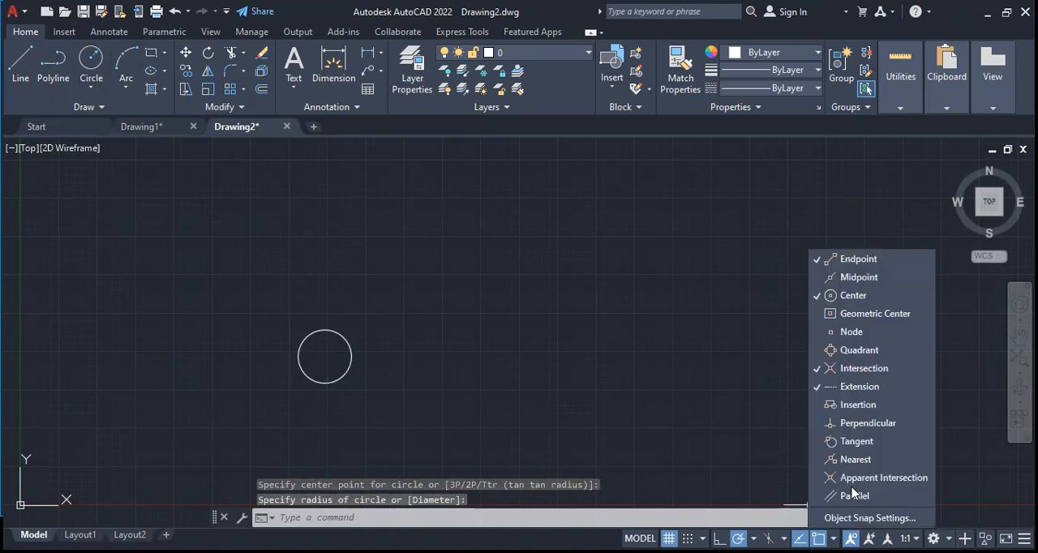
{"action": "left_click", "coordinate": [844, 300]}
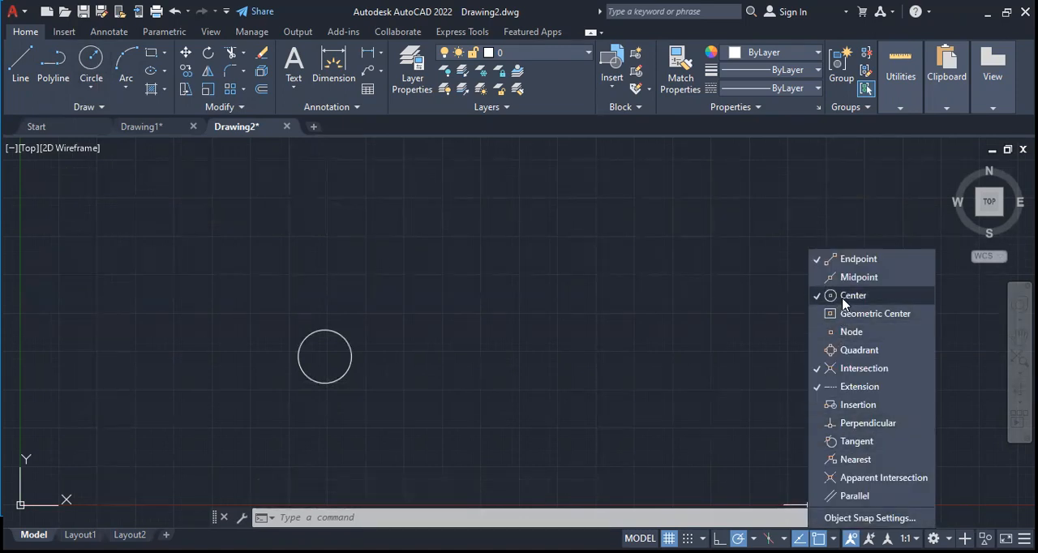
{"action": "left_click", "coordinate": [91, 58]}
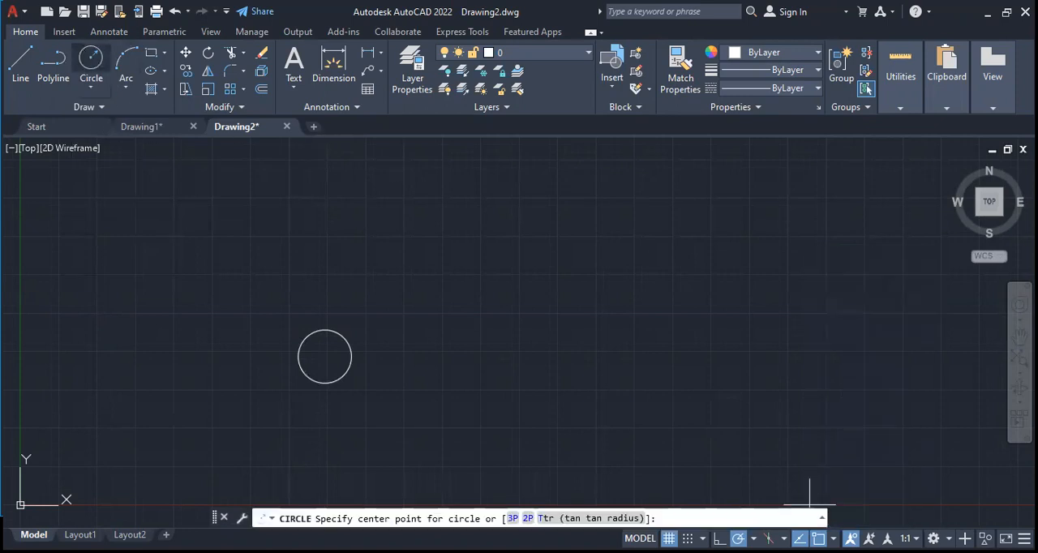
{"action": "left_click", "coordinate": [21, 59]}
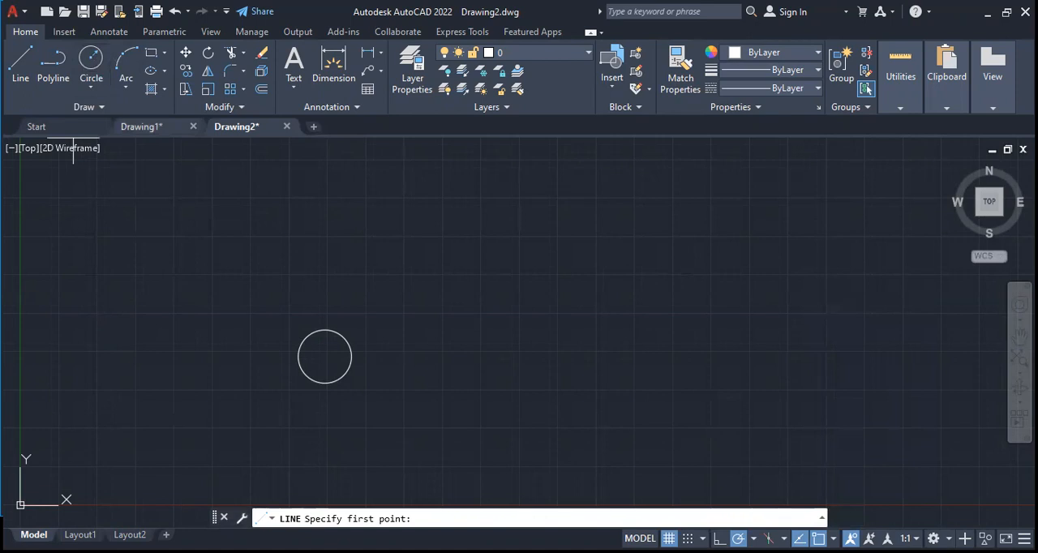
{"action": "left_click", "coordinate": [833, 538]}
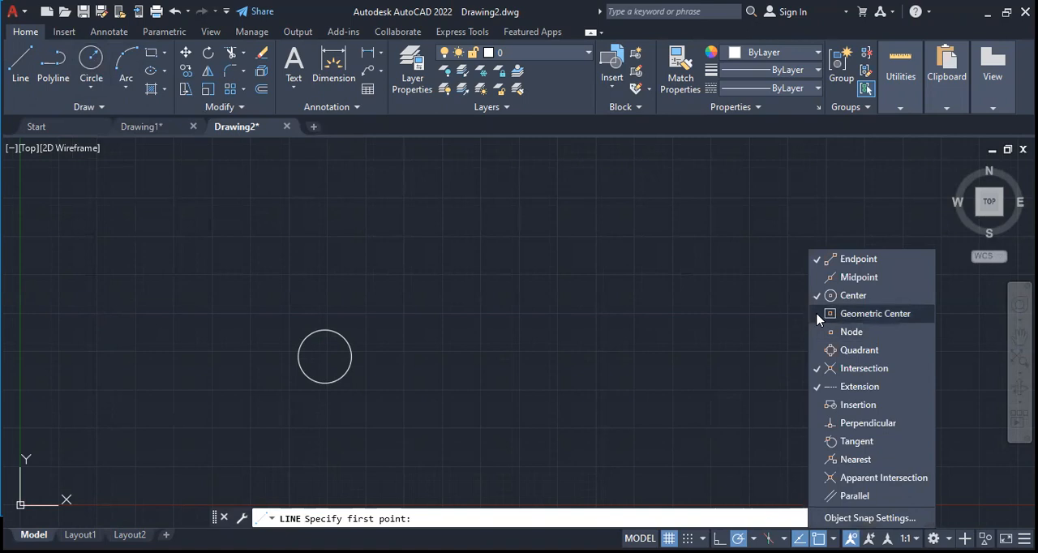
{"action": "left_click", "coordinate": [829, 295]}
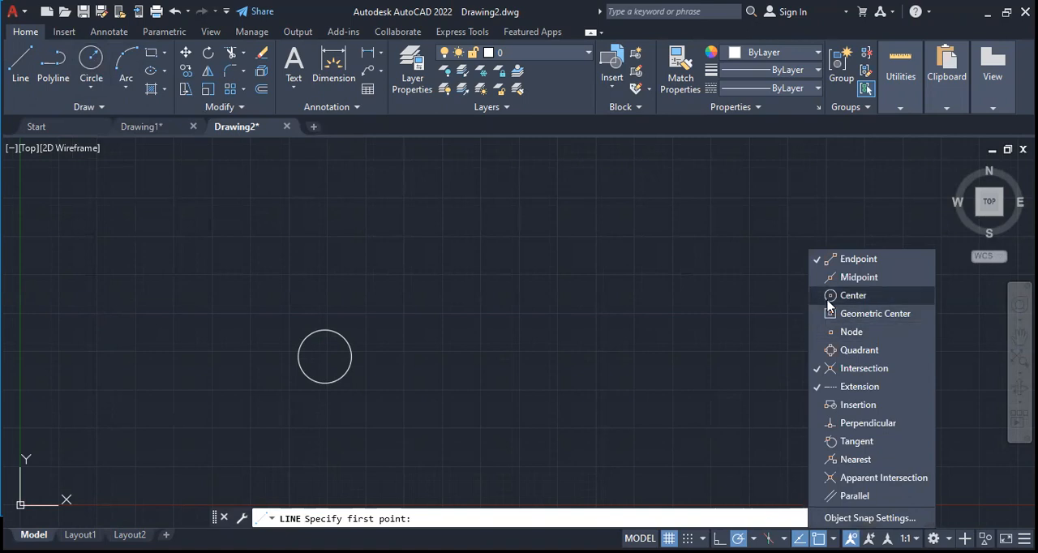
{"action": "left_click", "coordinate": [848, 369]}
{"action": "left_click", "coordinate": [848, 388]}
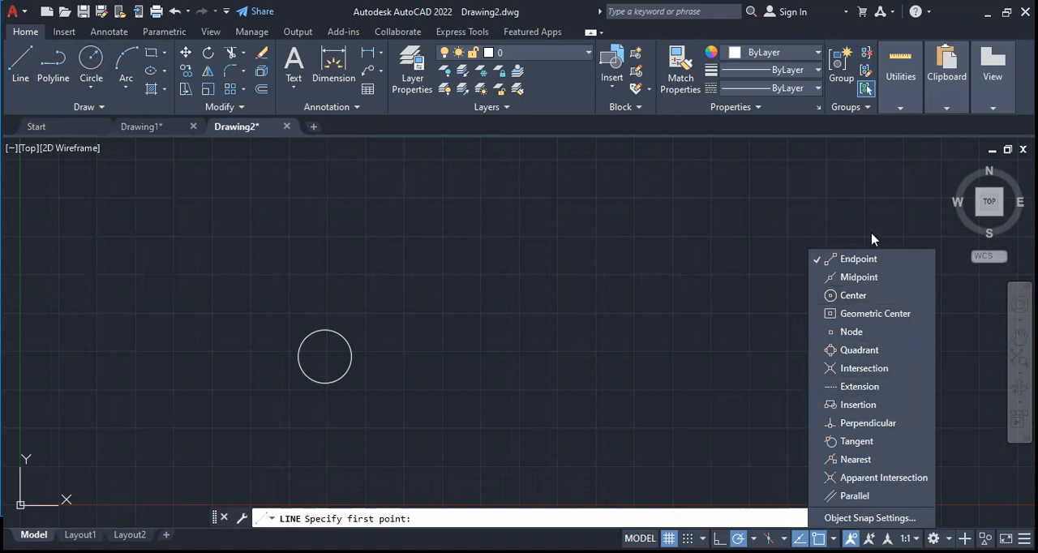
{"action": "left_click", "coordinate": [861, 258]}
{"action": "left_click", "coordinate": [856, 295]}
Draw a larger concentric circle of about 2.47 radius around the first circle
{"action": "left_click", "coordinate": [91, 61]}
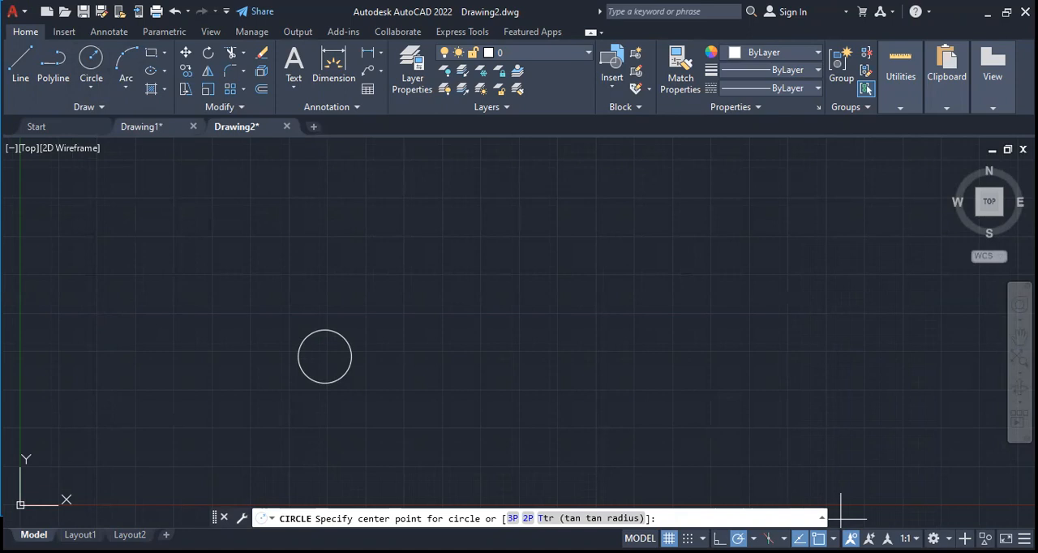
{"action": "left_click", "coordinate": [324, 356]}
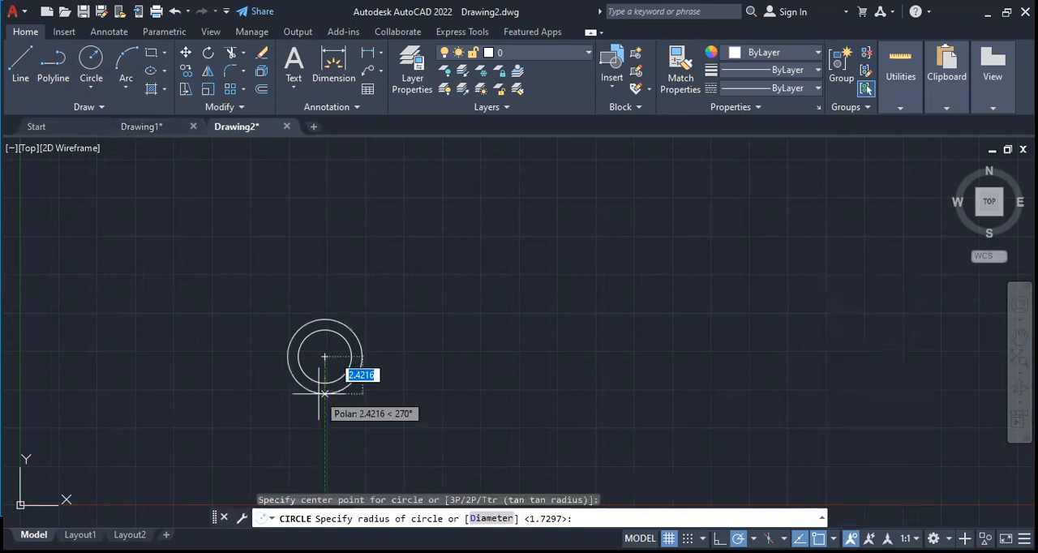
{"action": "left_click", "coordinate": [323, 394]}
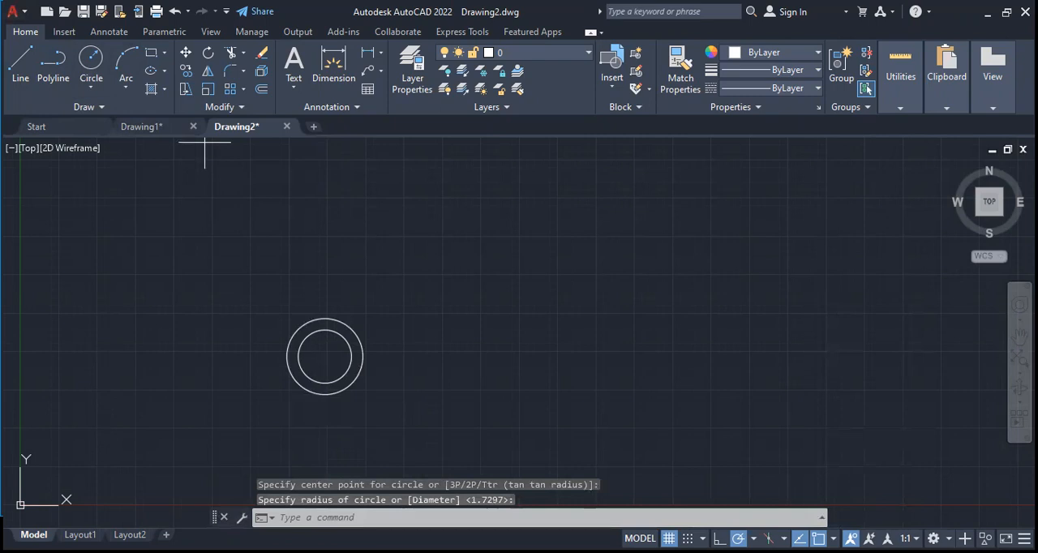
Draw a horizontal line from the concentric circles' centre to a point outside them on the right
{"action": "type", "text": "l"}
{"action": "key", "text": "Return"}
{"action": "left_click", "coordinate": [324, 356]}
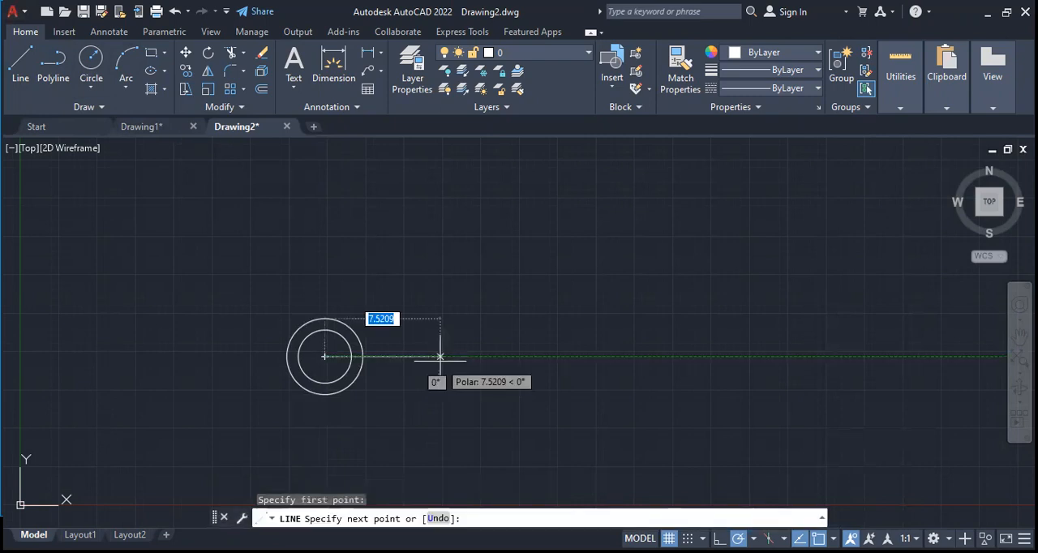
{"action": "left_click", "coordinate": [429, 356]}
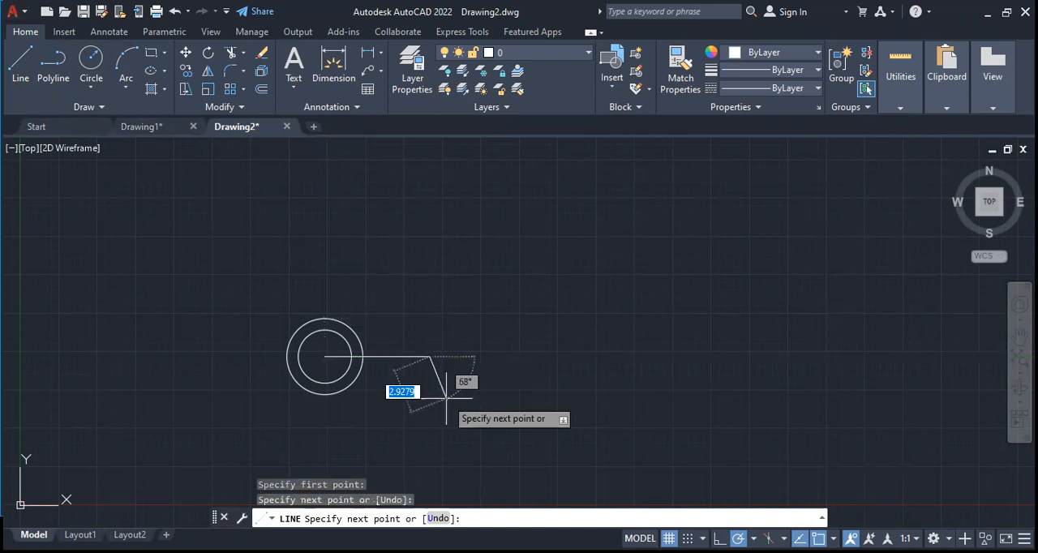
{"action": "key", "text": "Escape"}
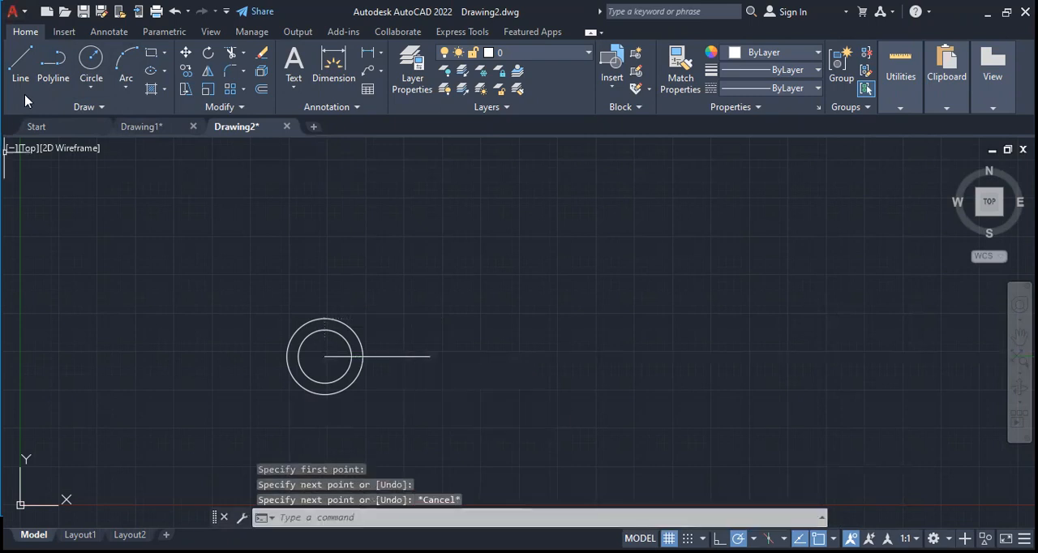
Enable the Endpoint object snap alongside Center
{"action": "left_click", "coordinate": [89, 65]}
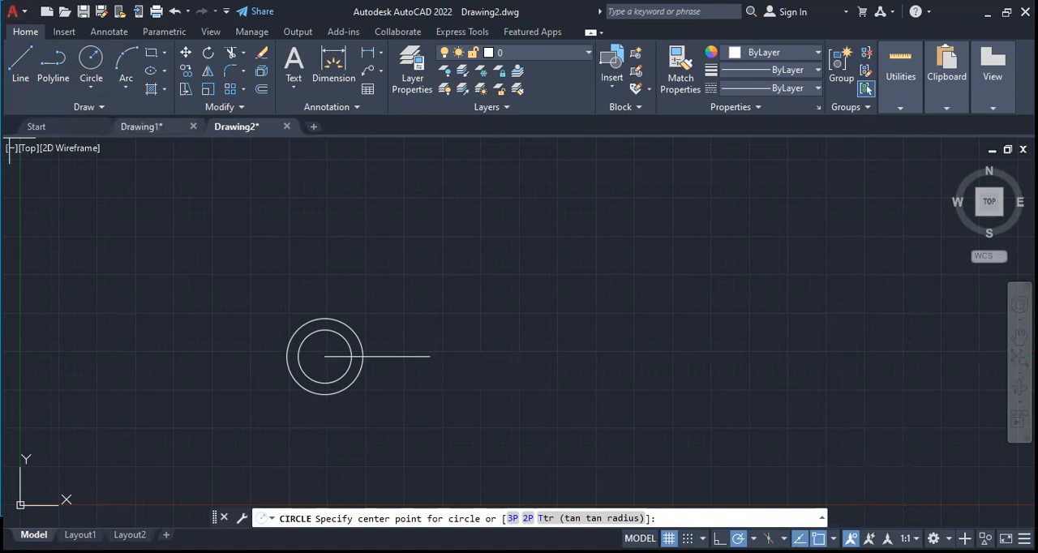
{"action": "right_click", "coordinate": [794, 496], "text": "shift"}
{"action": "left_click", "coordinate": [850, 299]}
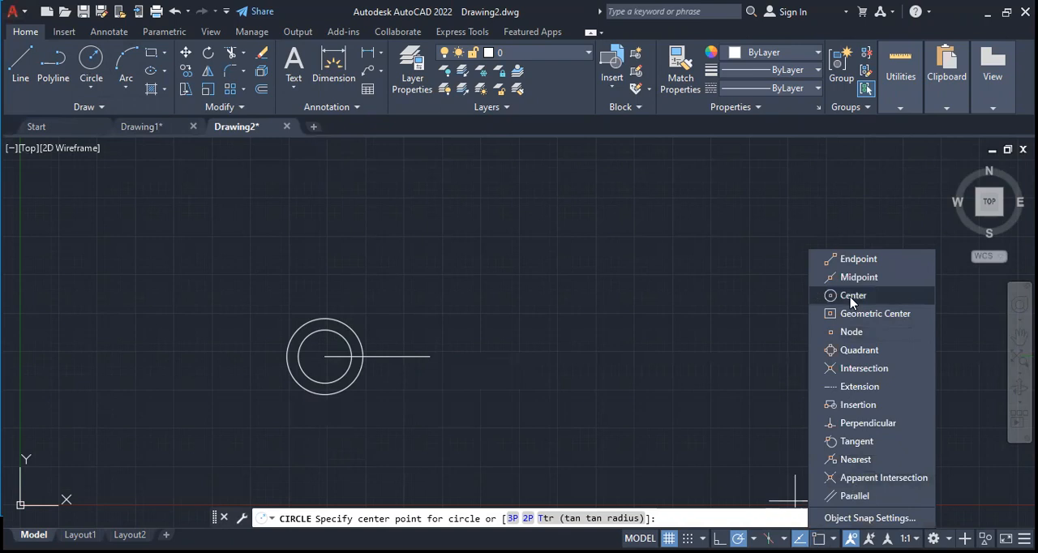
{"action": "left_click", "coordinate": [21, 58]}
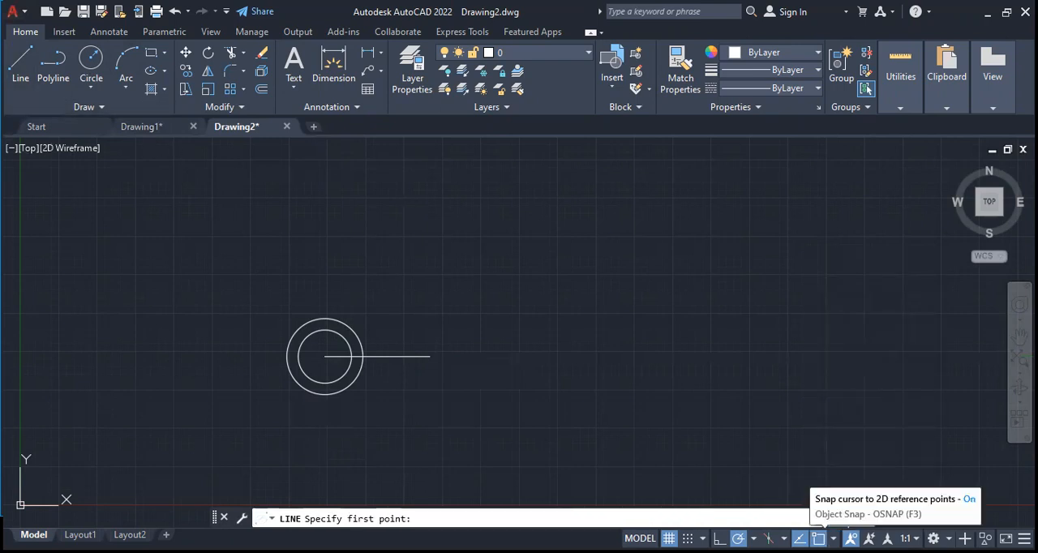
{"action": "left_click", "coordinate": [833, 538]}
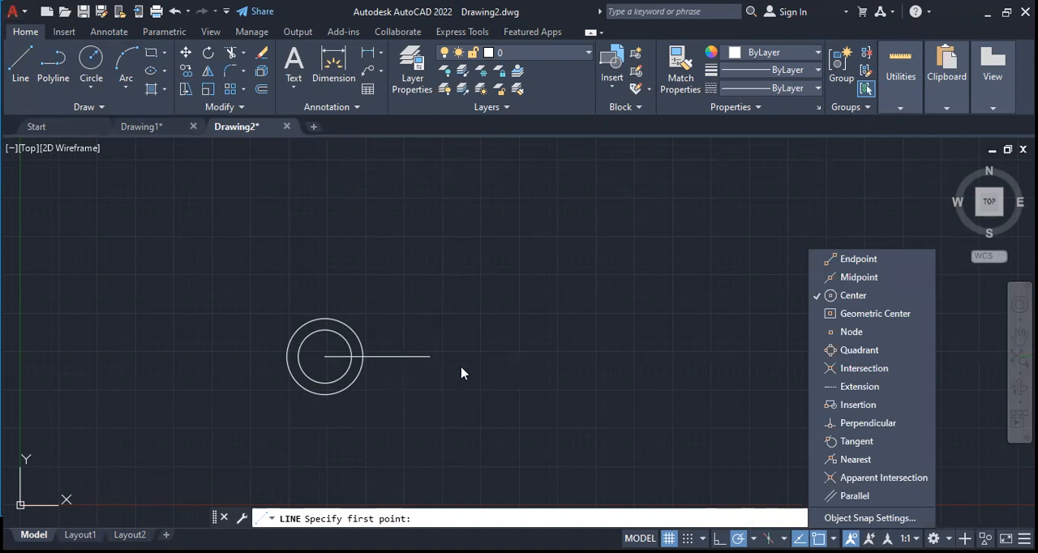
{"action": "left_click", "coordinate": [859, 261]}
{"action": "key", "text": "Escape"}
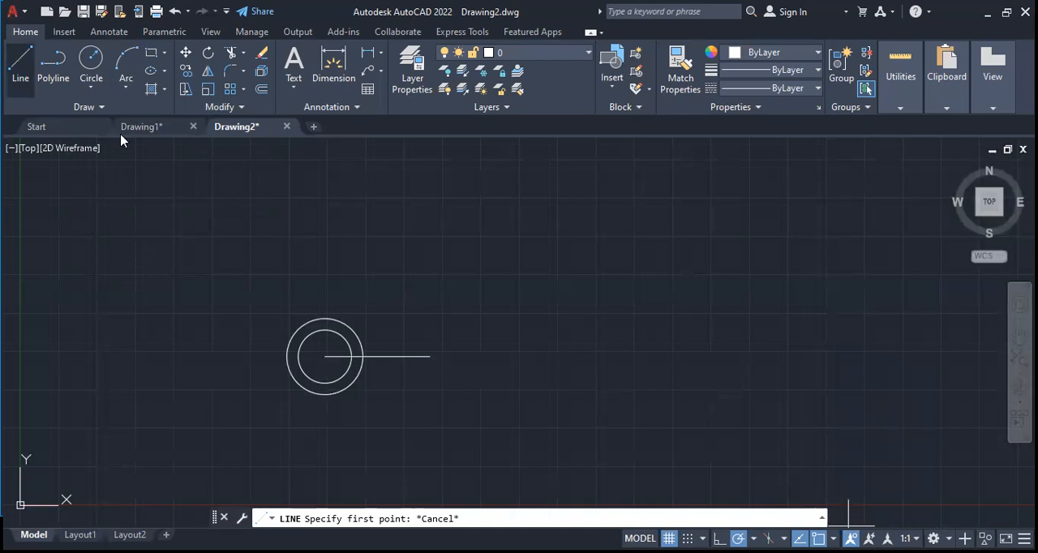
Draw a circle of about 1.78 radius centred on the horizontal line's free right endpoint
{"action": "left_click", "coordinate": [93, 74]}
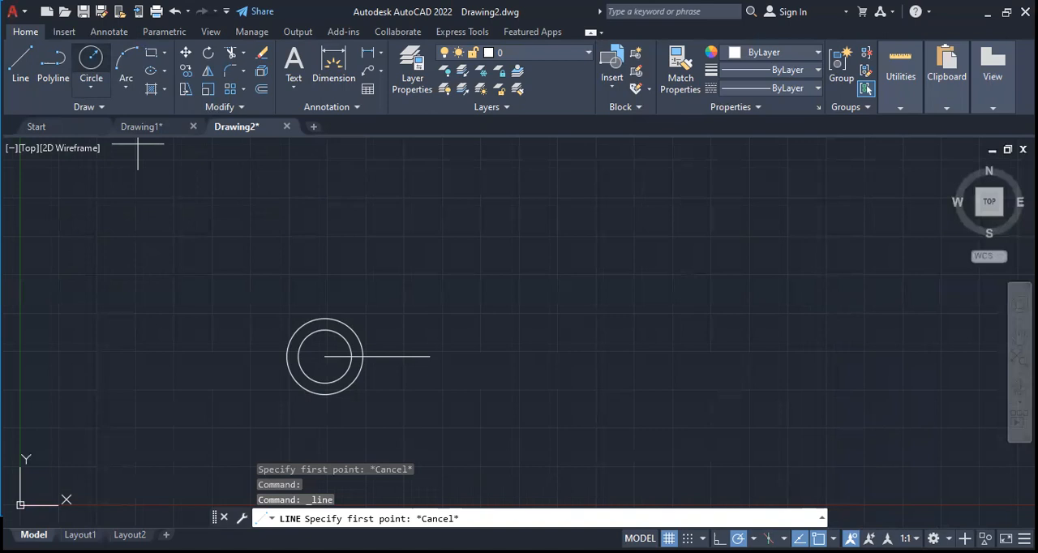
{"action": "left_click", "coordinate": [430, 355]}
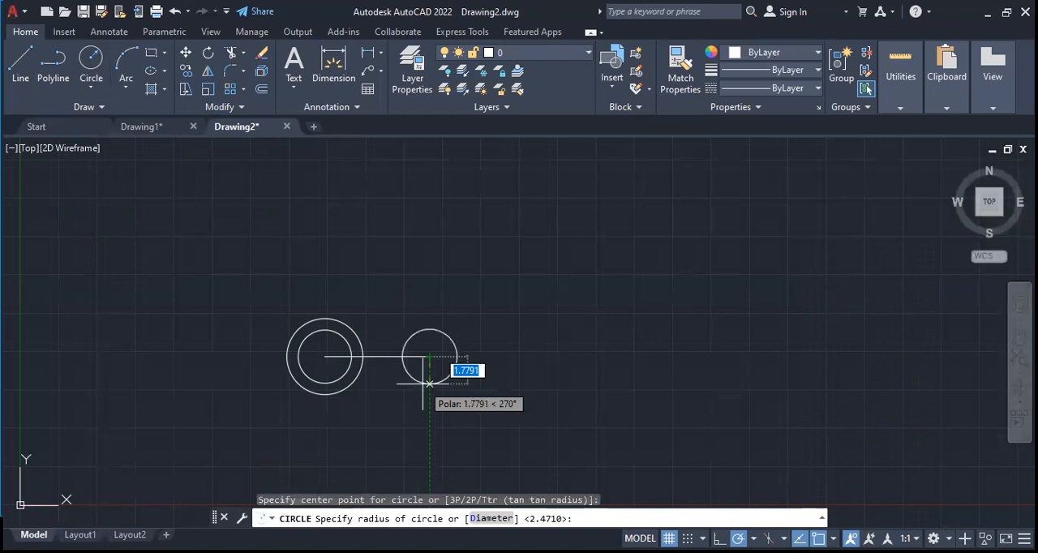
{"action": "left_click", "coordinate": [429, 382]}
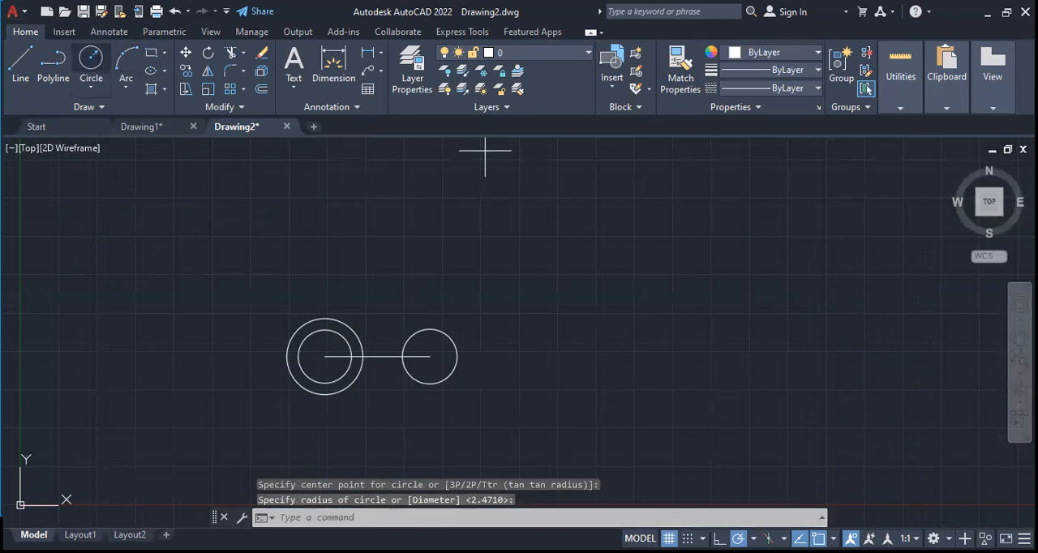
Draw a larger concentric circle of about 2.5 radius around the circle at the line's right end
{"action": "key", "text": "Return"}
{"action": "left_click", "coordinate": [429, 356]}
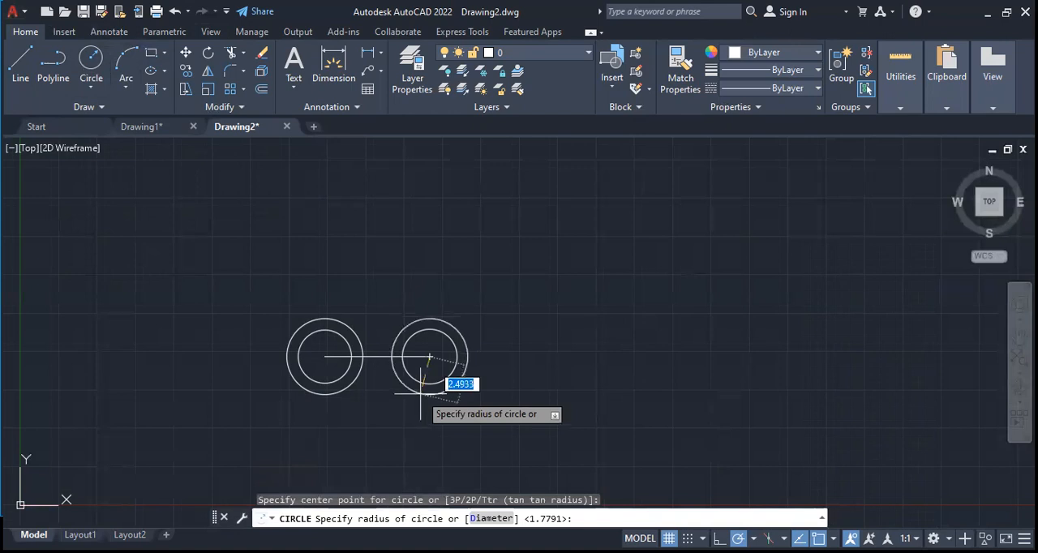
{"action": "left_click", "coordinate": [421, 394]}
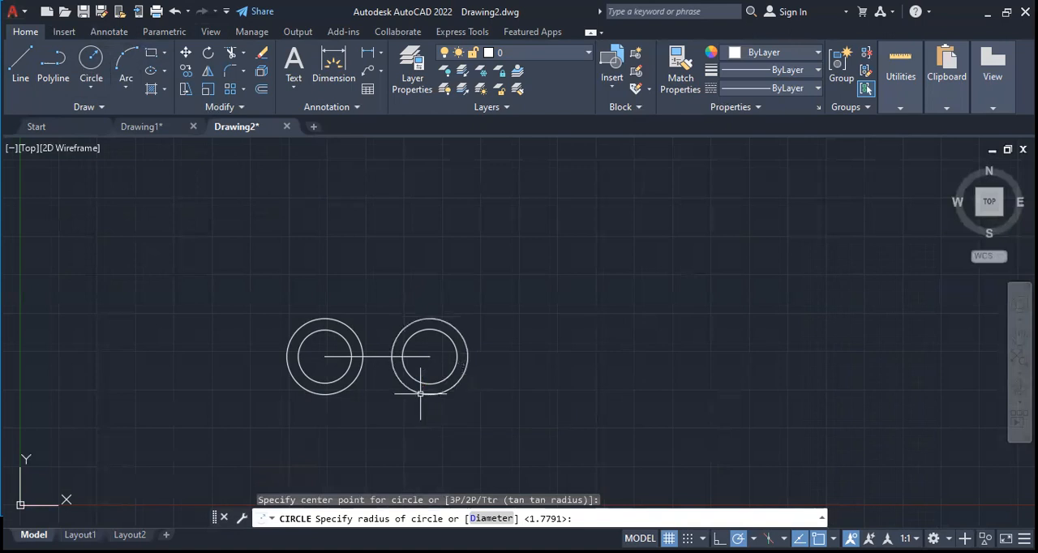
{"action": "left_click", "coordinate": [17, 61]}
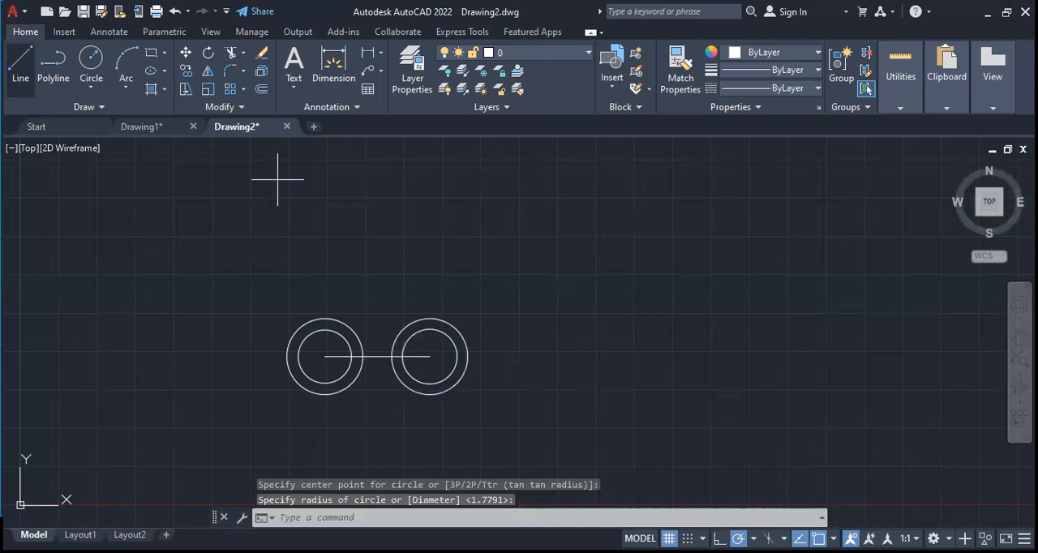
{"action": "left_click", "coordinate": [324, 357]}
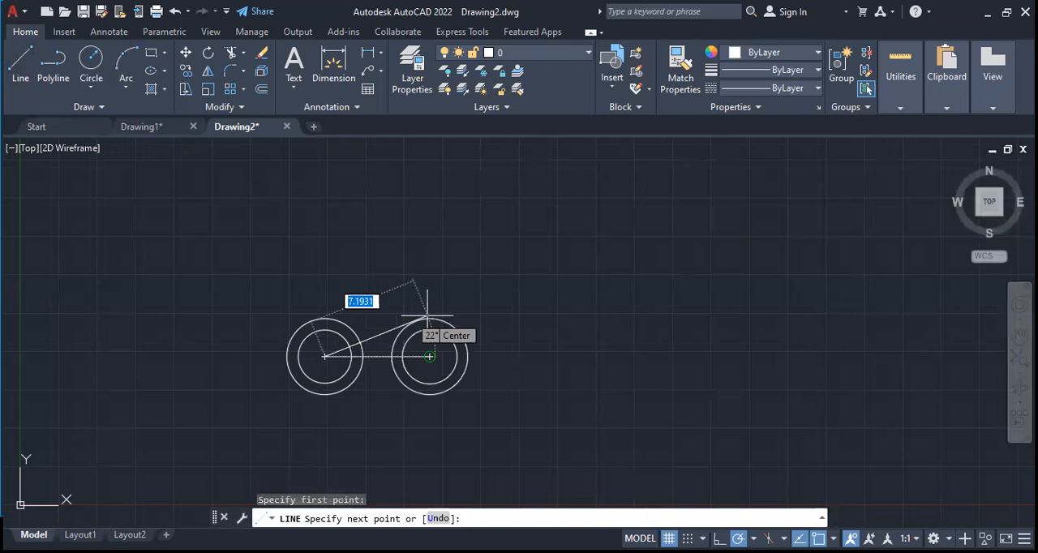
{"action": "left_click", "coordinate": [427, 313]}
{"action": "key", "text": "Escape"}
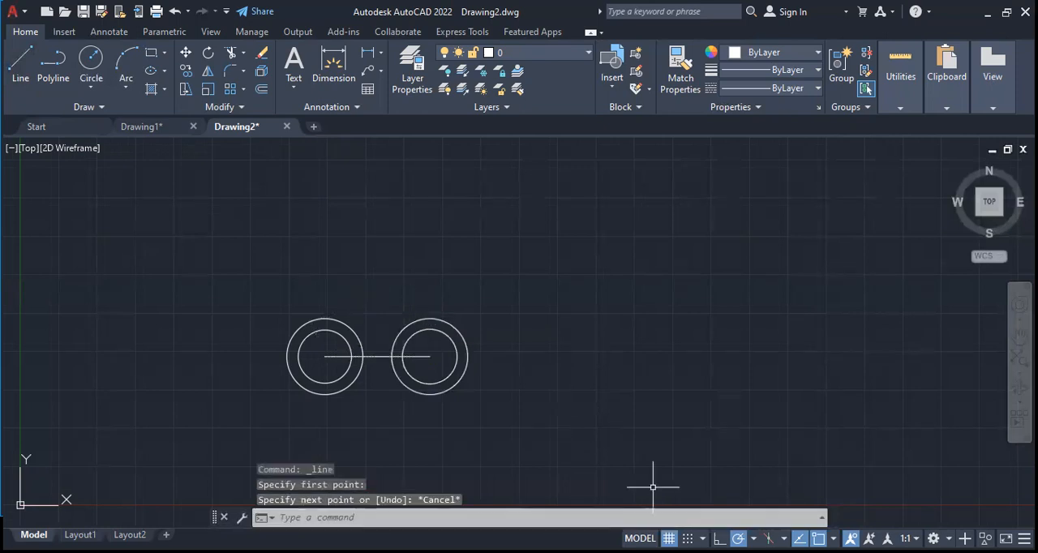
Turn off the Center object snap and draw a horizontal line joining the tops of the two outer circles
{"action": "left_click", "coordinate": [833, 538]}
{"action": "left_click", "coordinate": [847, 295]}
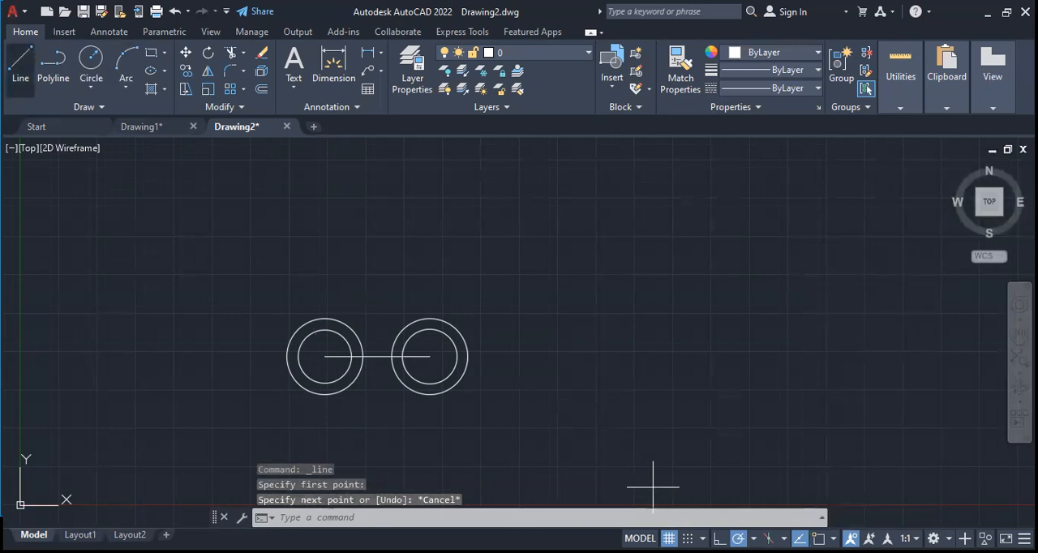
{"action": "key", "text": "Return"}
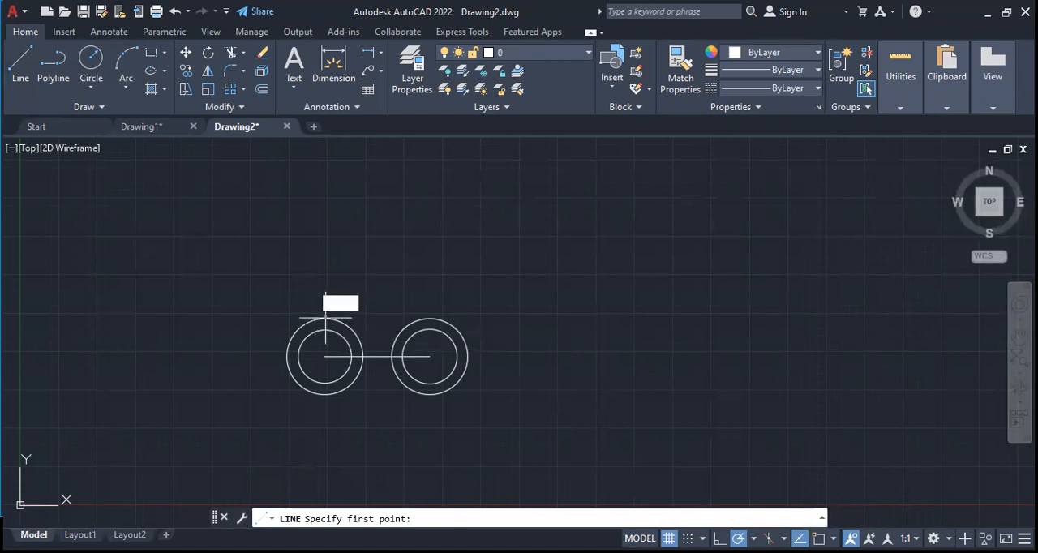
{"action": "left_click", "coordinate": [325, 318]}
{"action": "left_click", "coordinate": [429, 318]}
{"action": "key", "text": "Escape"}
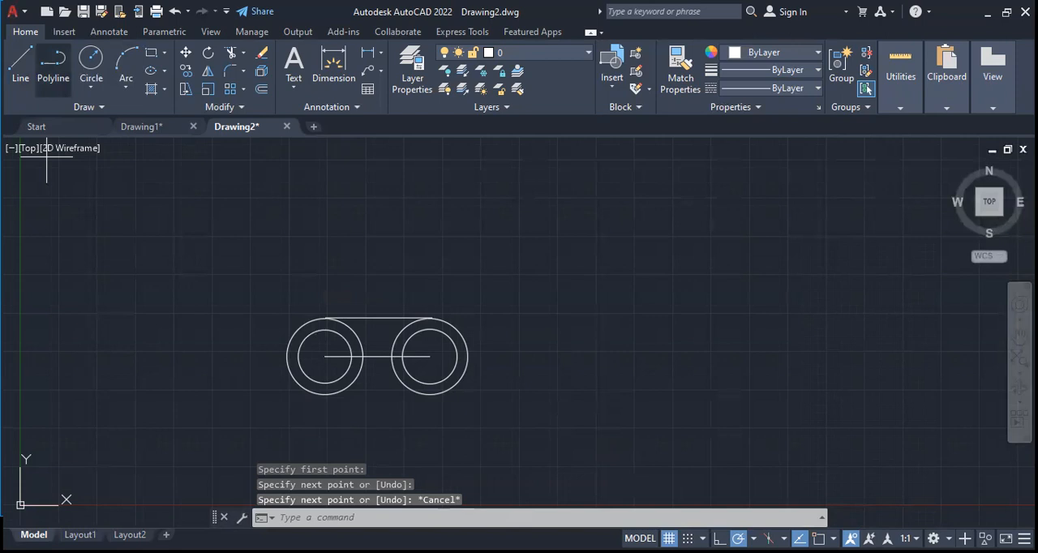
Draw a horizontal line joining the bottoms of the two outer circles
{"action": "key", "text": "Return"}
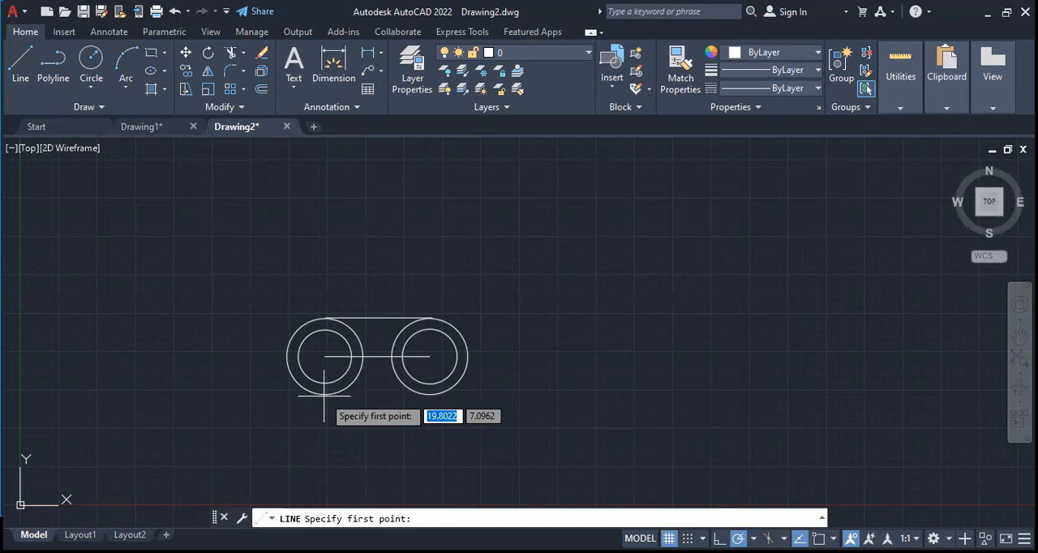
{"action": "left_click", "coordinate": [324, 396]}
{"action": "left_click", "coordinate": [429, 396]}
{"action": "key", "text": "Escape"}
Draw two horizontal lines joining the tops and the bottoms of the two inner circles
{"action": "left_click", "coordinate": [231, 57]}
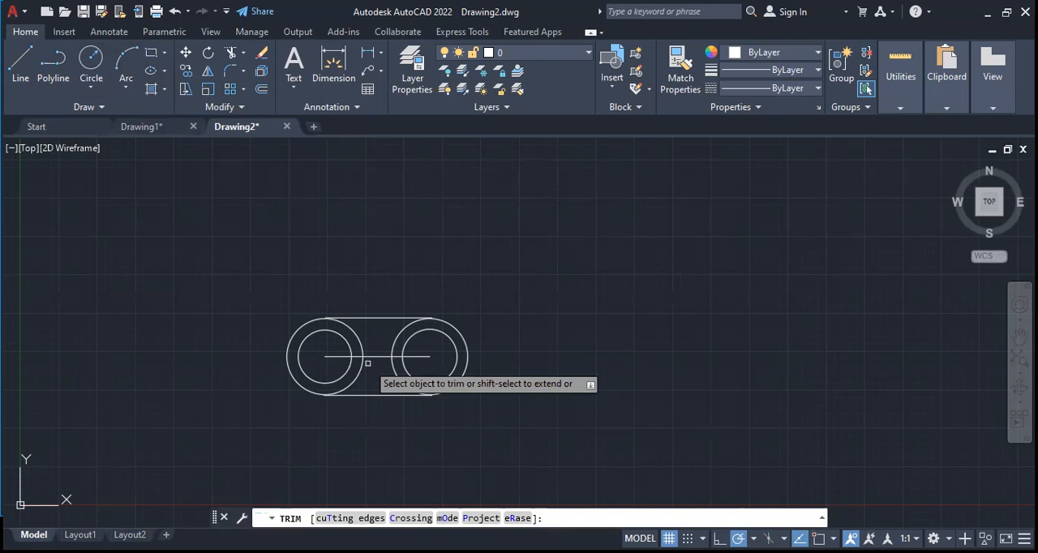
{"action": "left_click", "coordinate": [20, 65]}
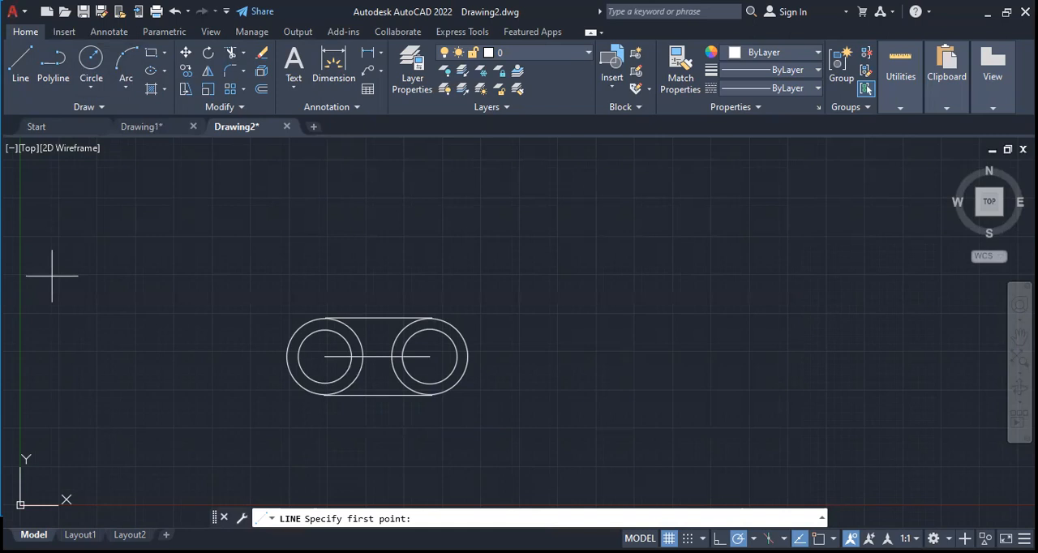
{"action": "left_click", "coordinate": [463, 361]}
{"action": "key", "text": "Escape"}
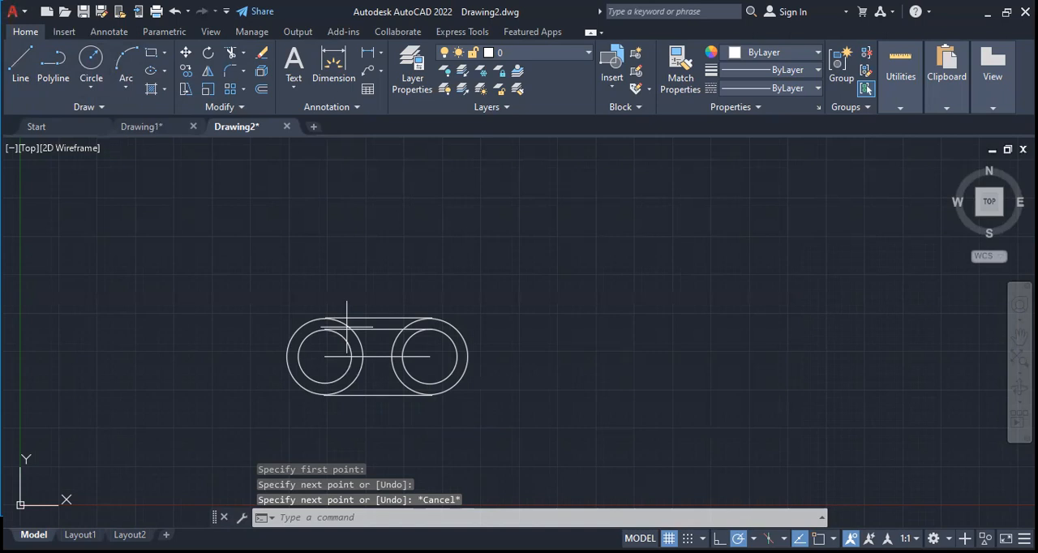
{"action": "left_click", "coordinate": [325, 383]}
{"action": "left_click", "coordinate": [429, 384]}
{"action": "key", "text": "Escape"}
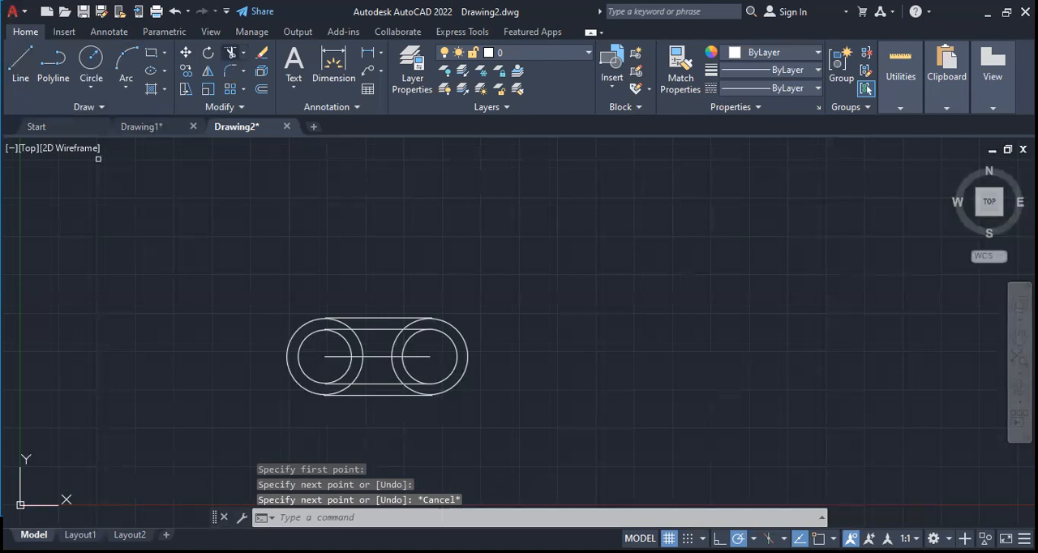
Trim the centre line, the right inner circle's facing half and both outer arcs between the inner lines, undoing the left inner circle's removal
{"action": "left_click", "coordinate": [231, 51]}
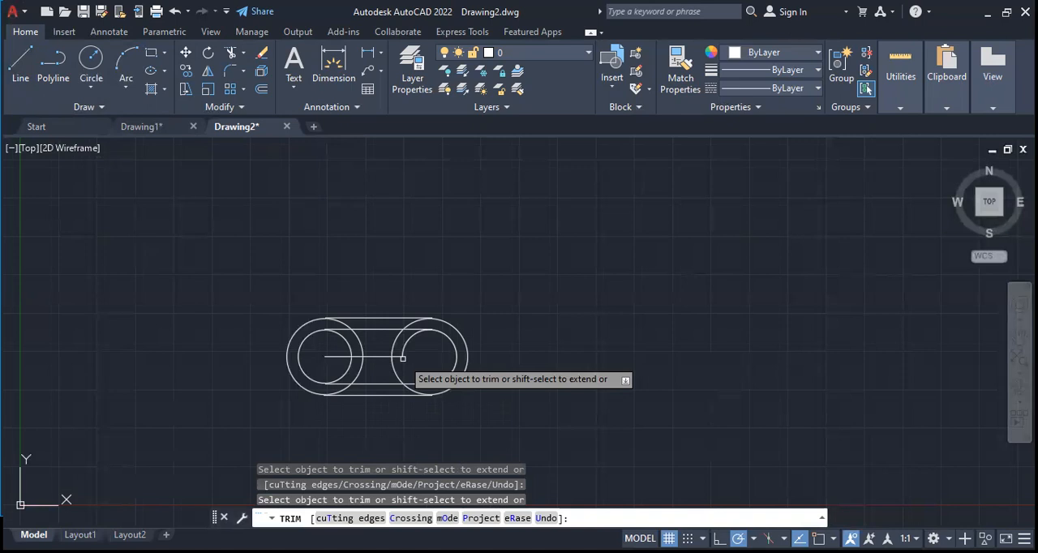
{"action": "left_click_drag", "start_coordinate": [403, 357], "coordinate": [348, 349]}
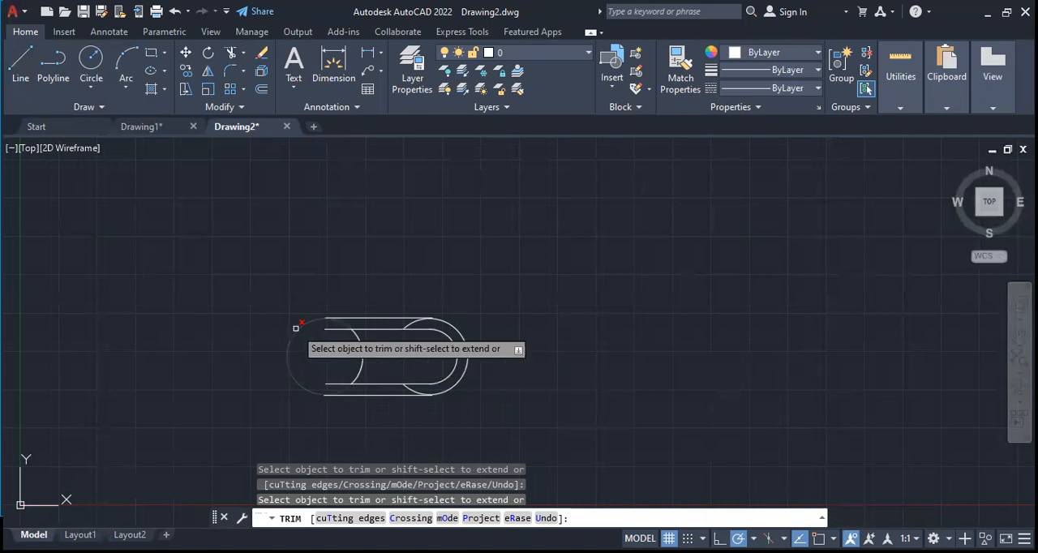
{"action": "key", "text": "ctrl+z"}
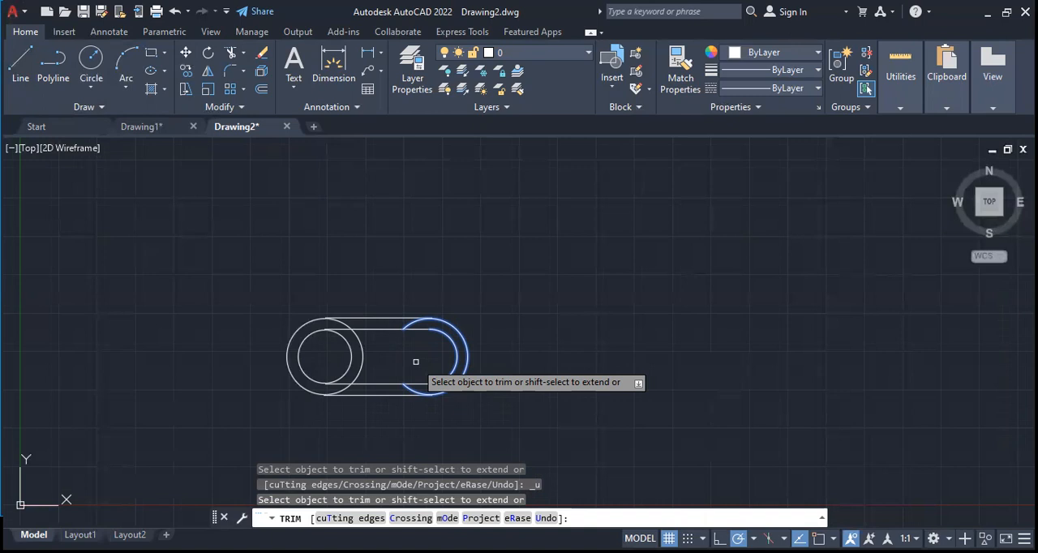
{"action": "left_click", "coordinate": [363, 357]}
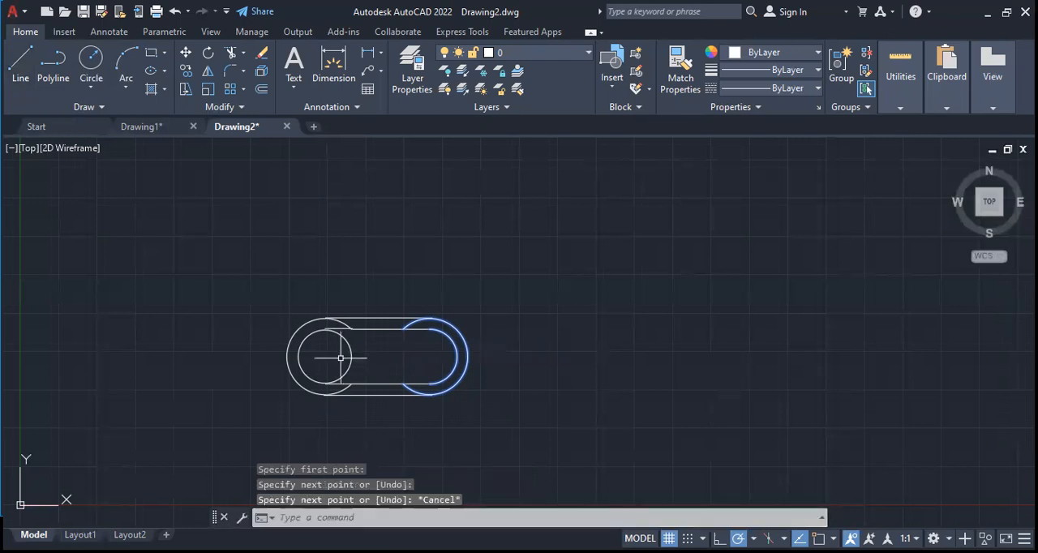
Undo the last line and enable the Endpoint object snap
{"action": "key", "text": "ctrl+z"}
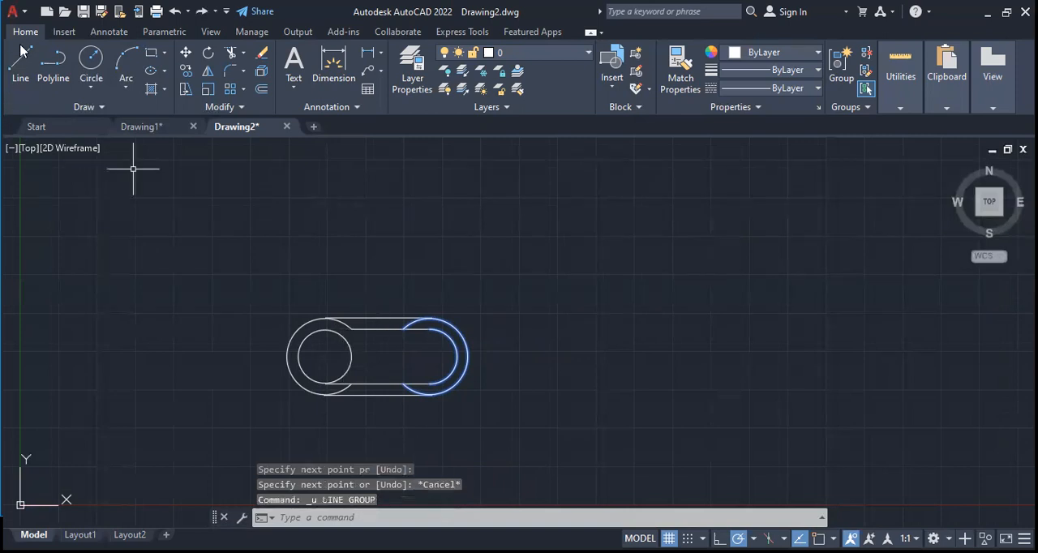
{"action": "left_click", "coordinate": [20, 63]}
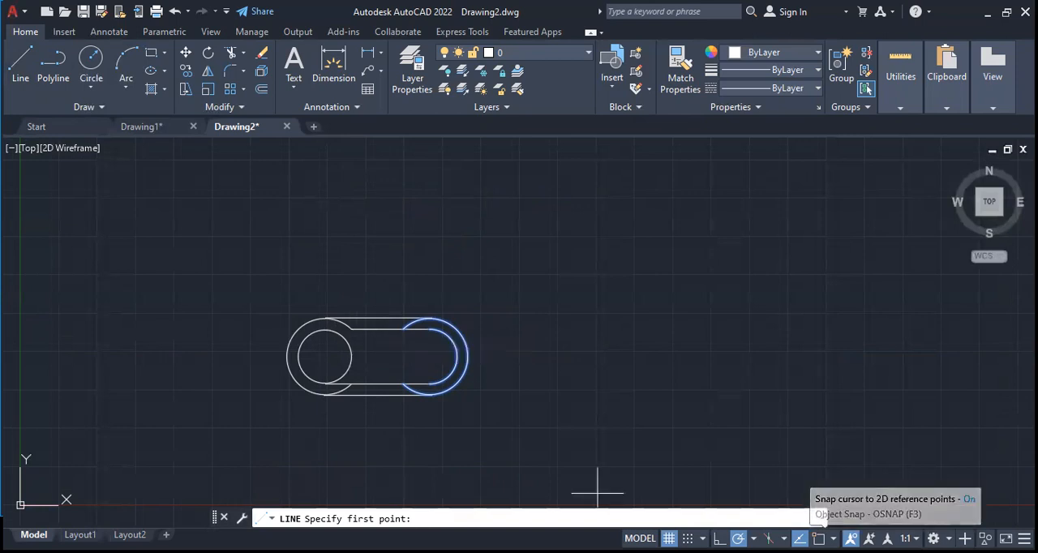
{"action": "right_click", "coordinate": [850, 538]}
{"action": "left_click", "coordinate": [851, 258]}
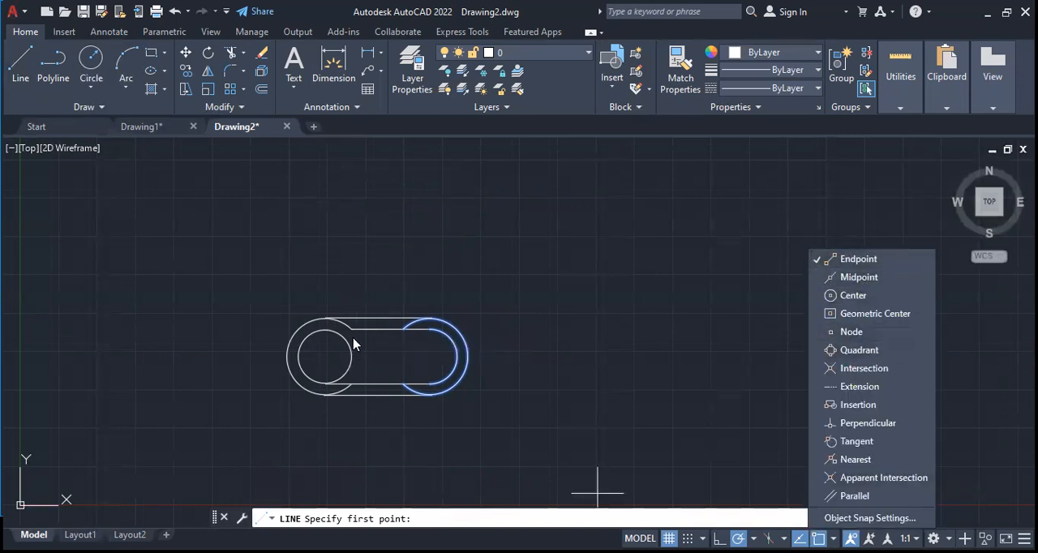
{"action": "key", "text": "Escape"}
{"action": "key", "text": "Escape"}
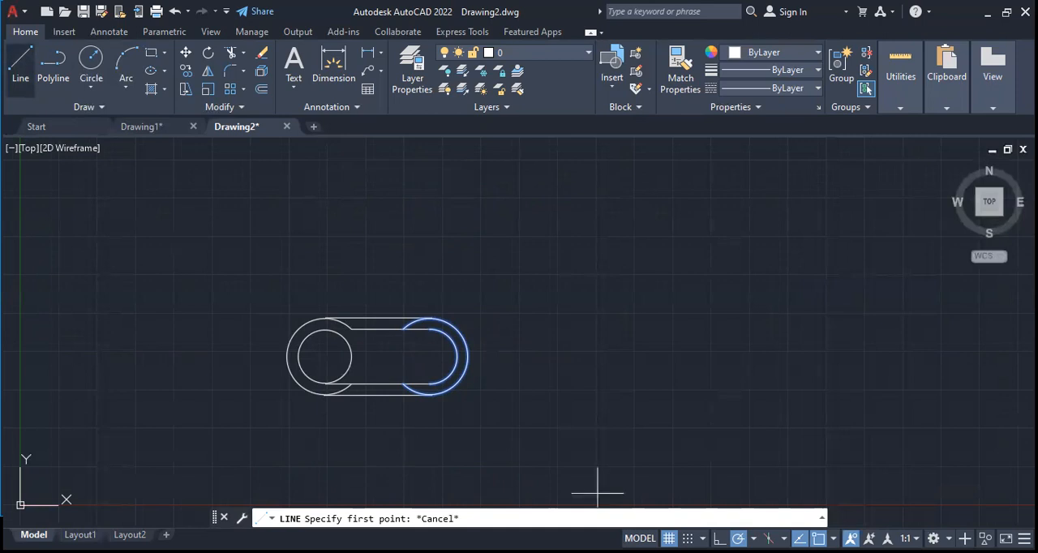
Draw a short horizontal line from the upper inner line's left endpoint to the top of the left inner circle
{"action": "key", "text": "Return"}
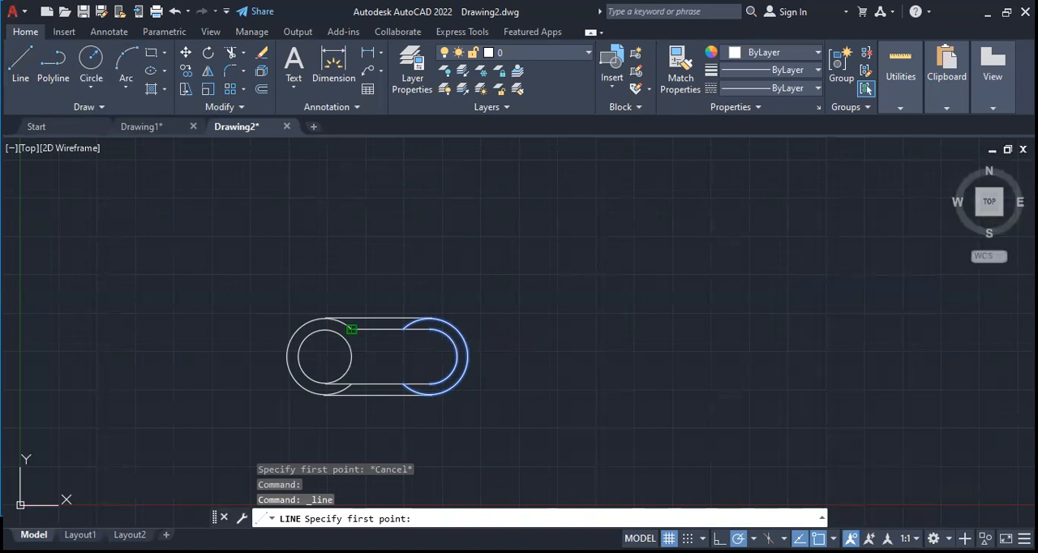
{"action": "left_click", "coordinate": [321, 387]}
{"action": "key", "text": "Escape"}
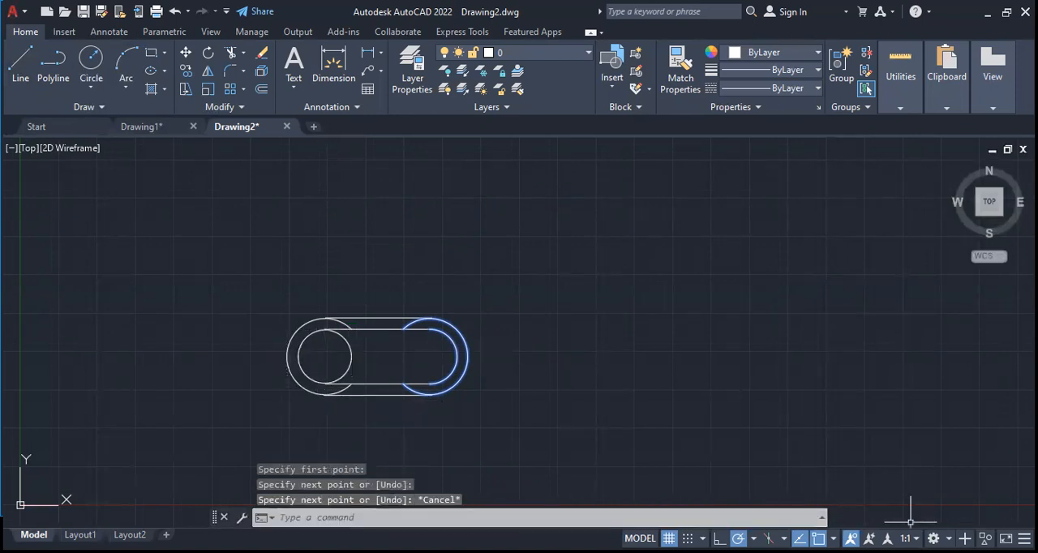
Trim the short segment above the left inner circle and turn off the Endpoint object snap
{"action": "left_click", "coordinate": [832, 538]}
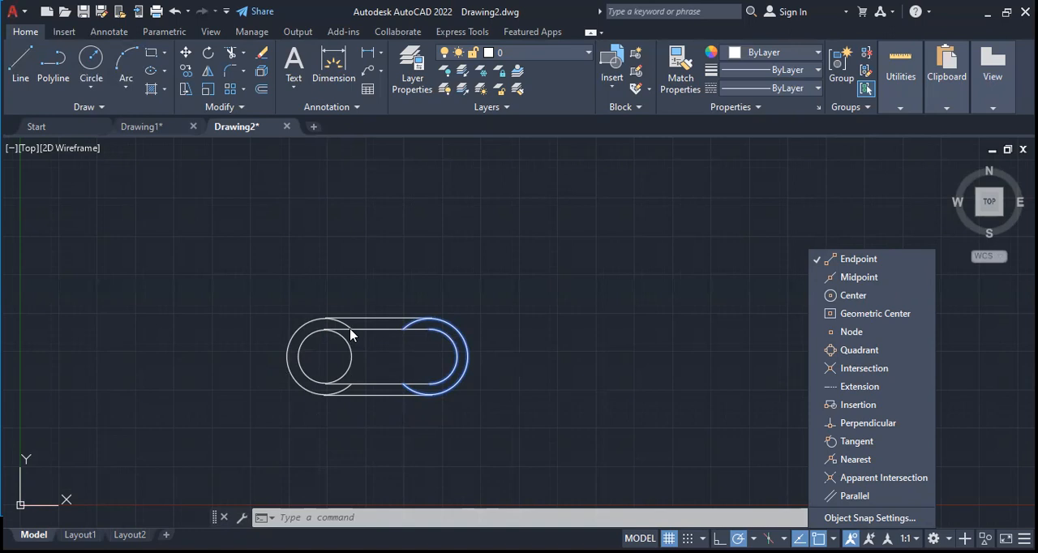
{"action": "left_click", "coordinate": [230, 53]}
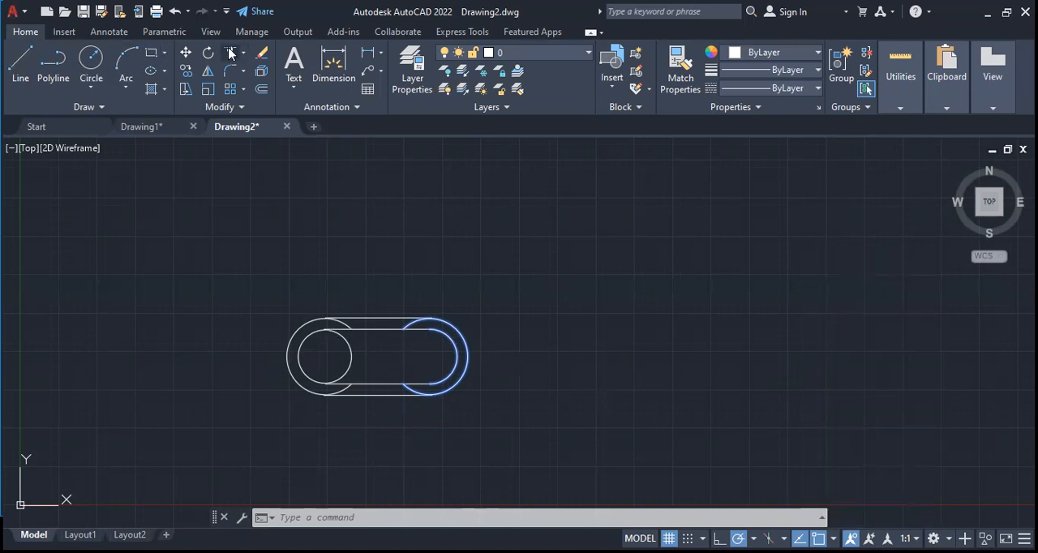
{"action": "left_click", "coordinate": [230, 53]}
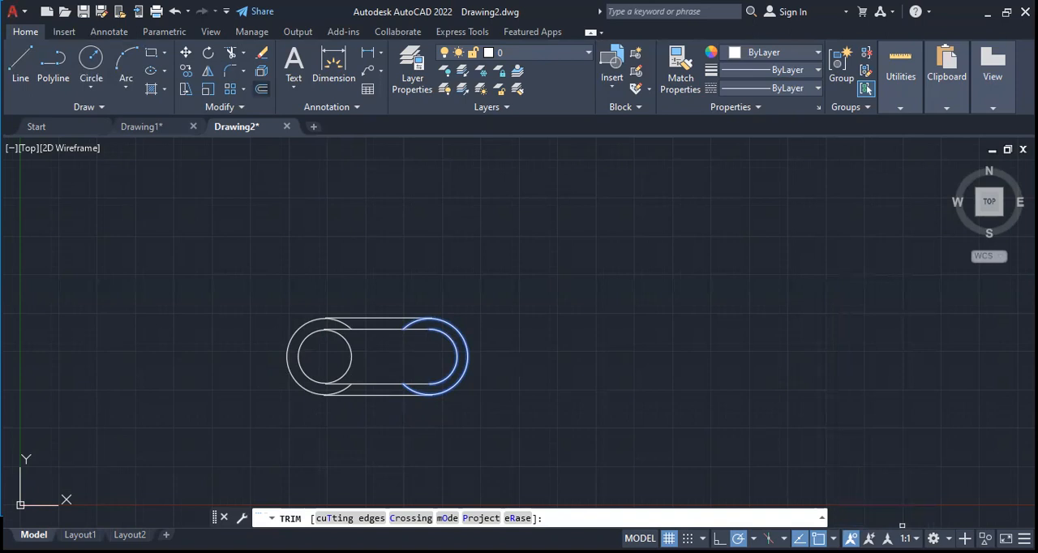
{"action": "left_click", "coordinate": [340, 329]}
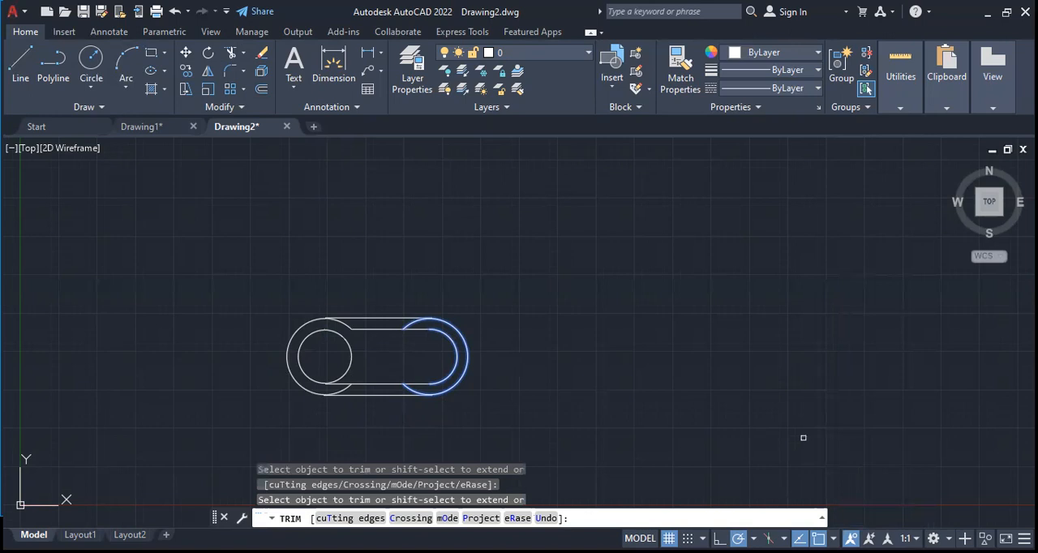
{"action": "left_click", "coordinate": [833, 538]}
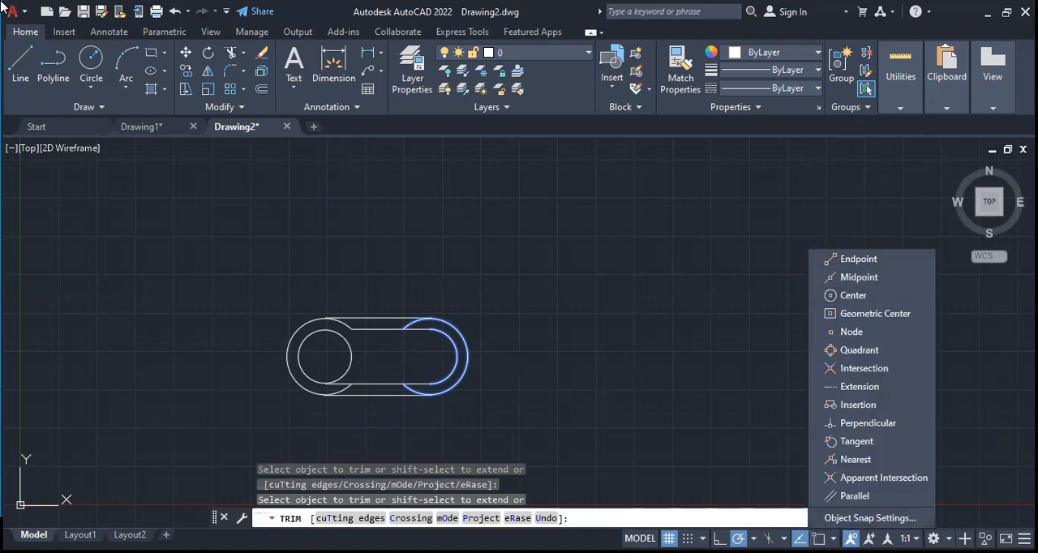
{"action": "key", "text": "Escape"}
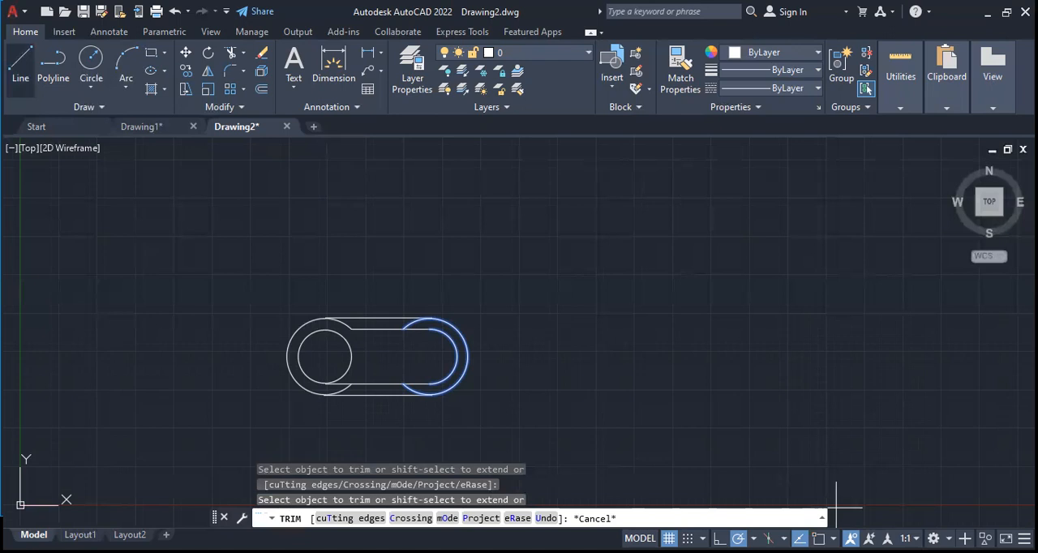
Enable the Endpoint object snap and extend the upper inner line with a segment about 1.81 long to the left inner circle's top
{"action": "type", "text": "l"}
{"action": "key", "text": "Return"}
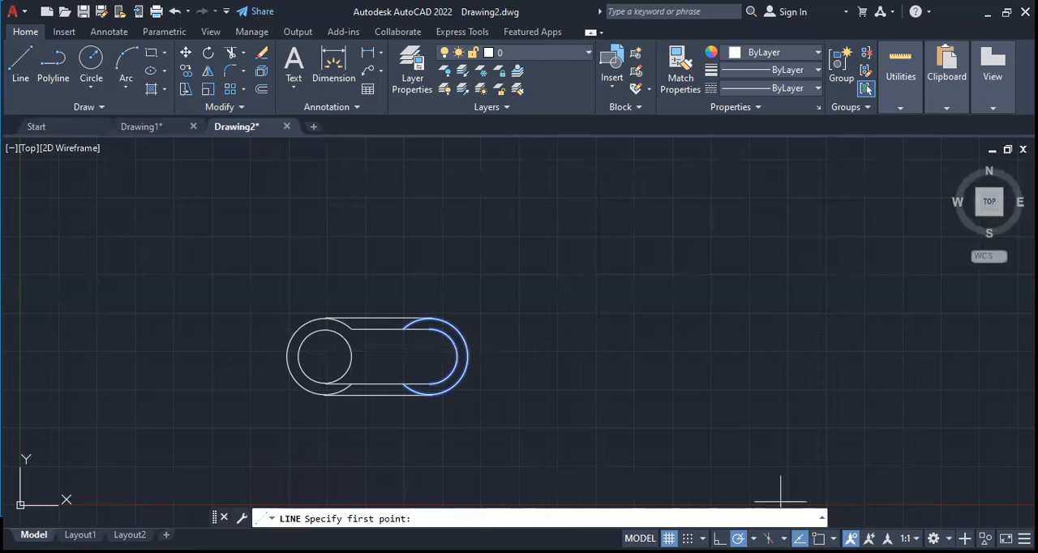
{"action": "left_click", "coordinate": [833, 538]}
{"action": "left_click", "coordinate": [858, 265]}
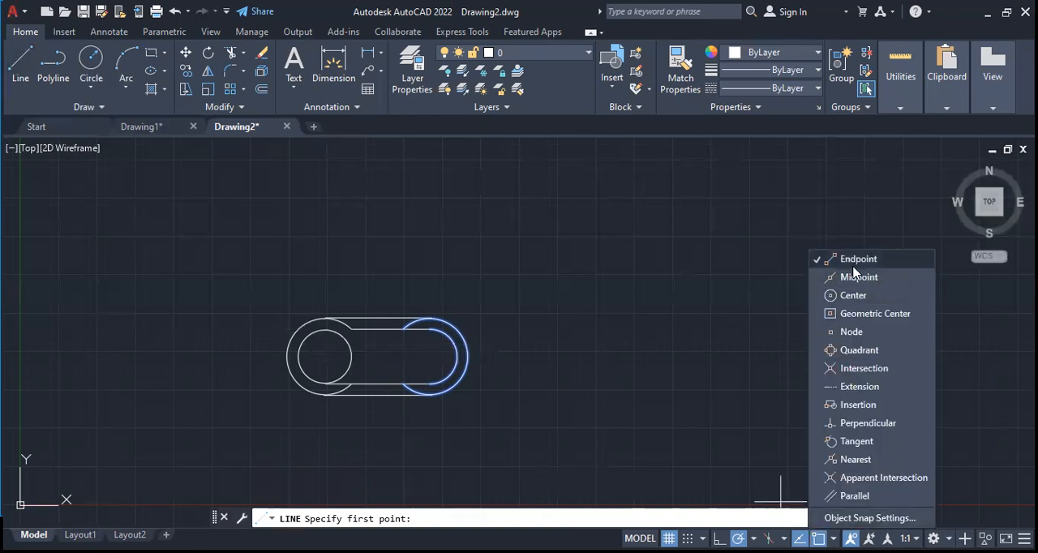
{"action": "left_click", "coordinate": [25, 54]}
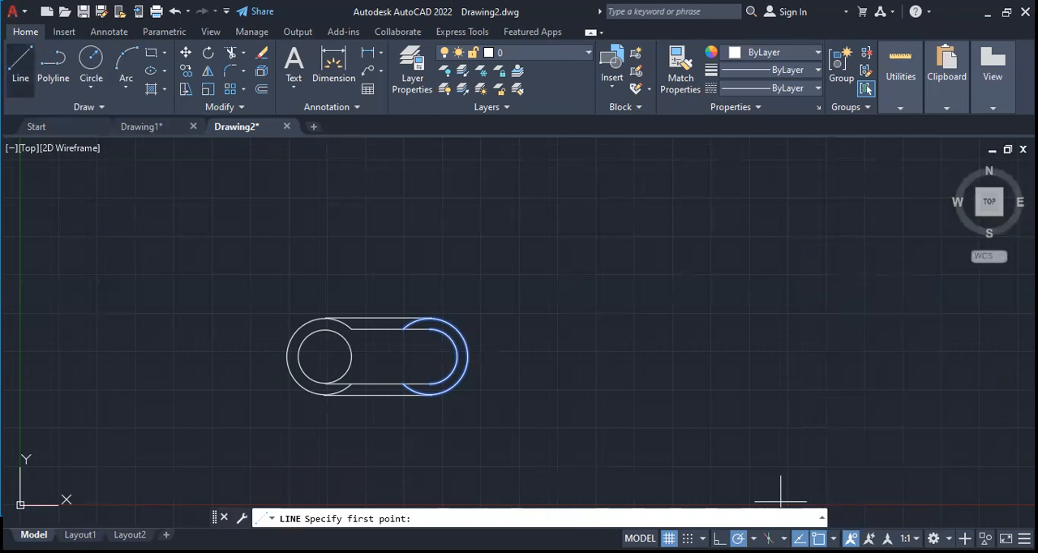
{"action": "left_click", "coordinate": [25, 55]}
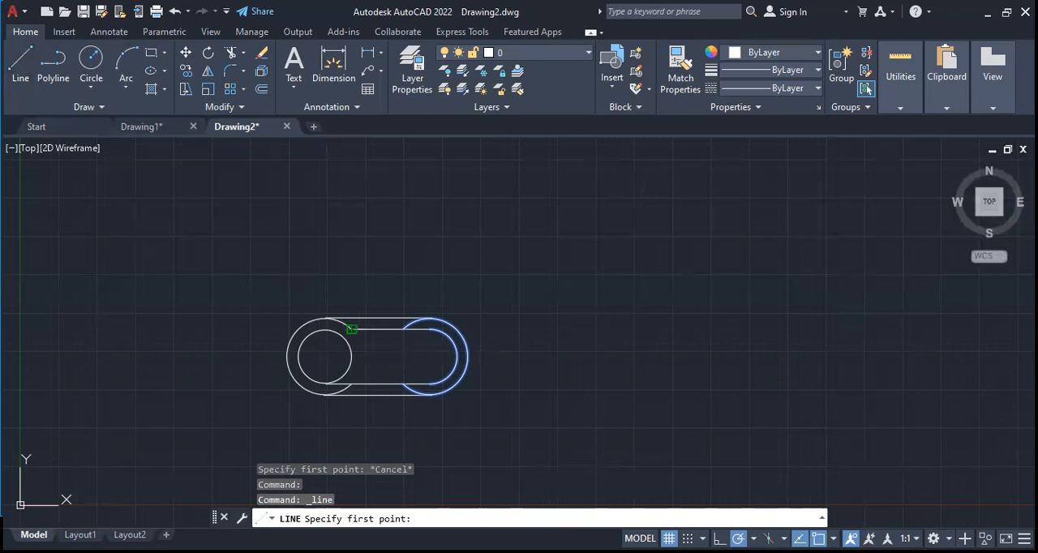
{"action": "left_click", "coordinate": [351, 328]}
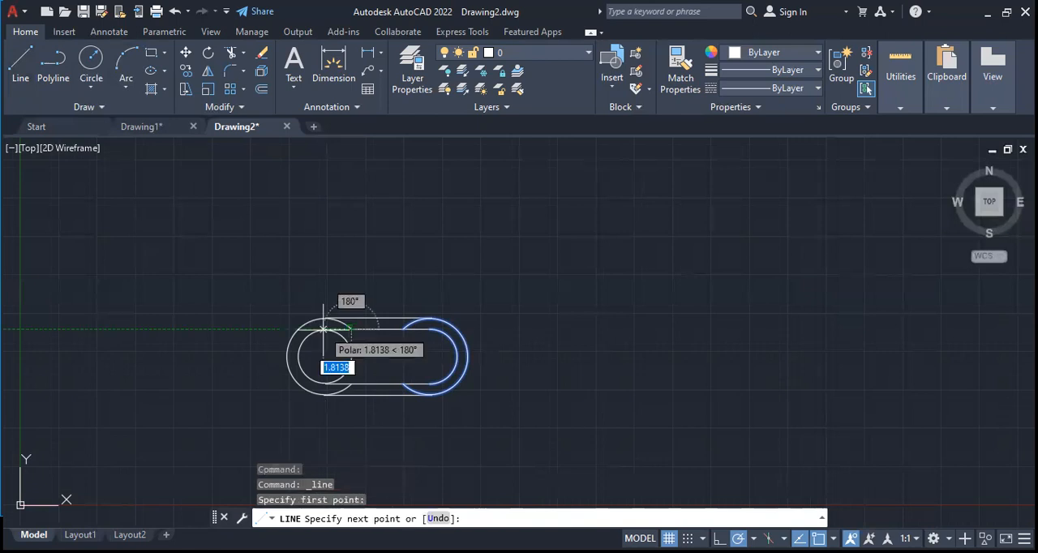
{"action": "key", "text": "Escape"}
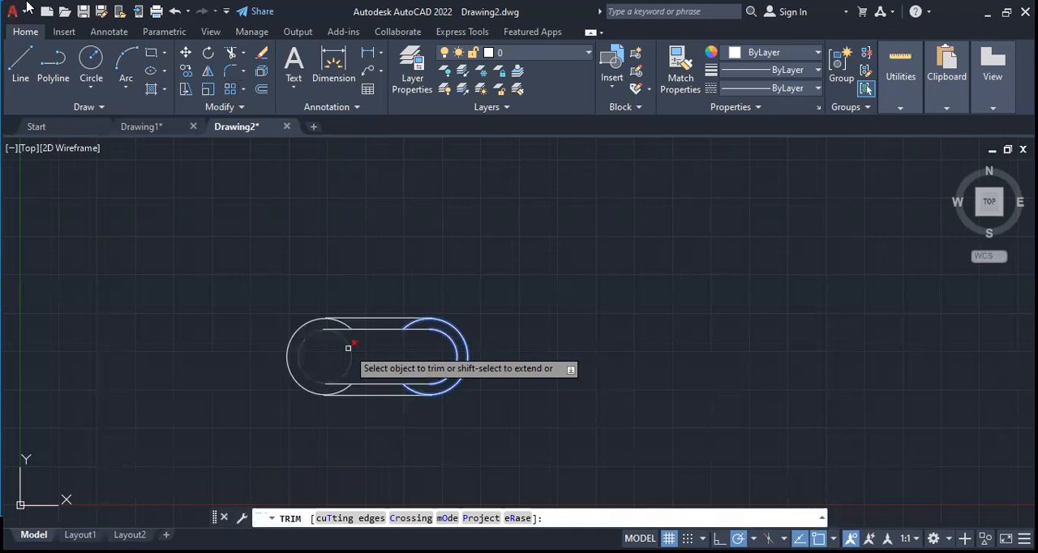
Trim the lower inner line's left segment, redraw it about 1.67 long, and remove the left inner circle with Trim
{"action": "left_click", "coordinate": [347, 348]}
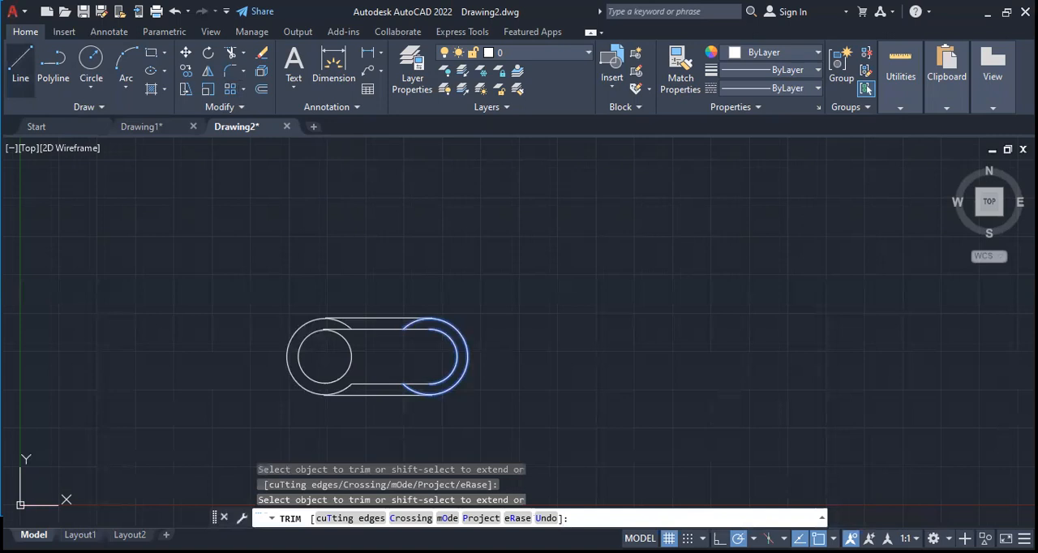
{"action": "left_click", "coordinate": [21, 64]}
{"action": "left_click", "coordinate": [351, 383]}
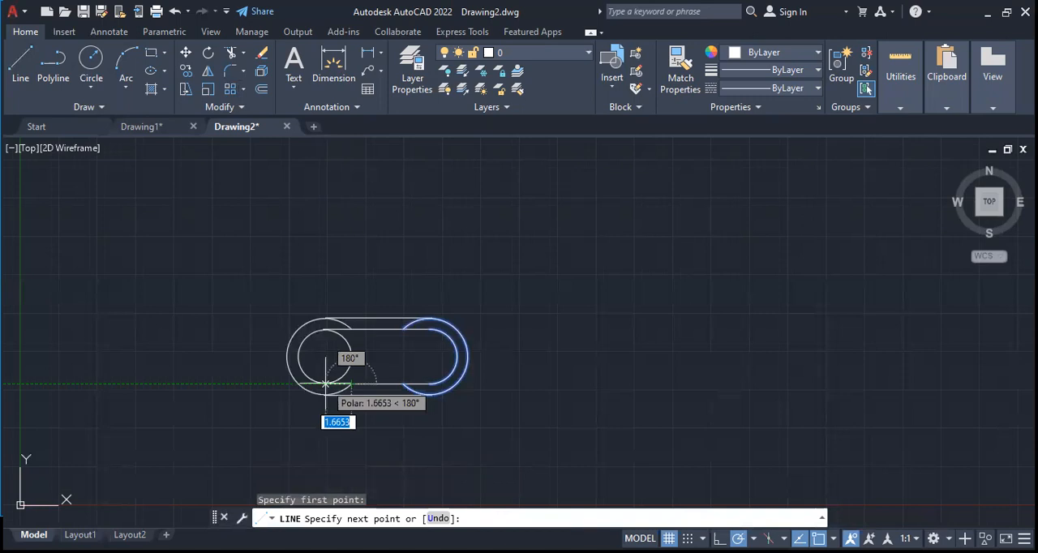
{"action": "key", "text": "Escape"}
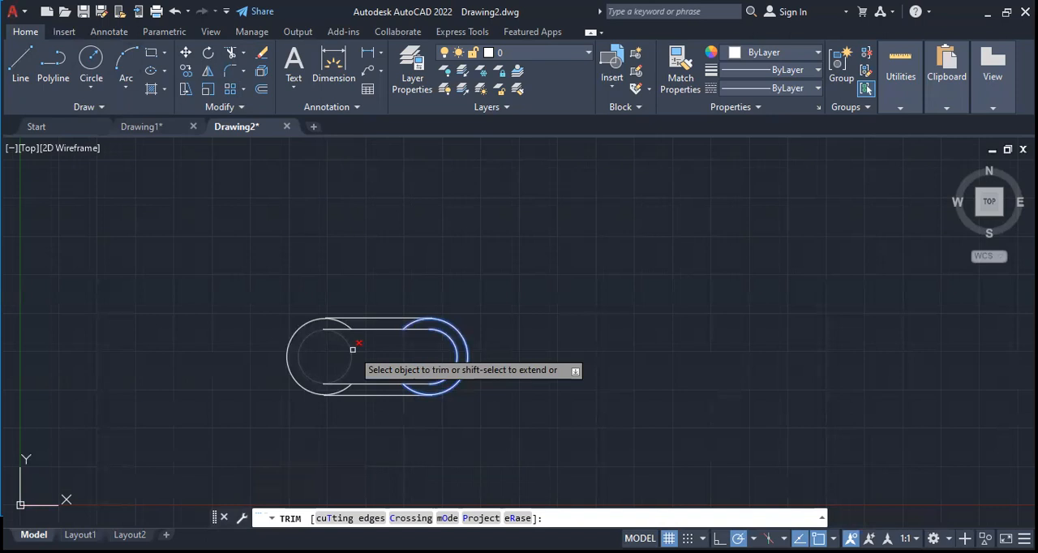
{"action": "left_click", "coordinate": [352, 348]}
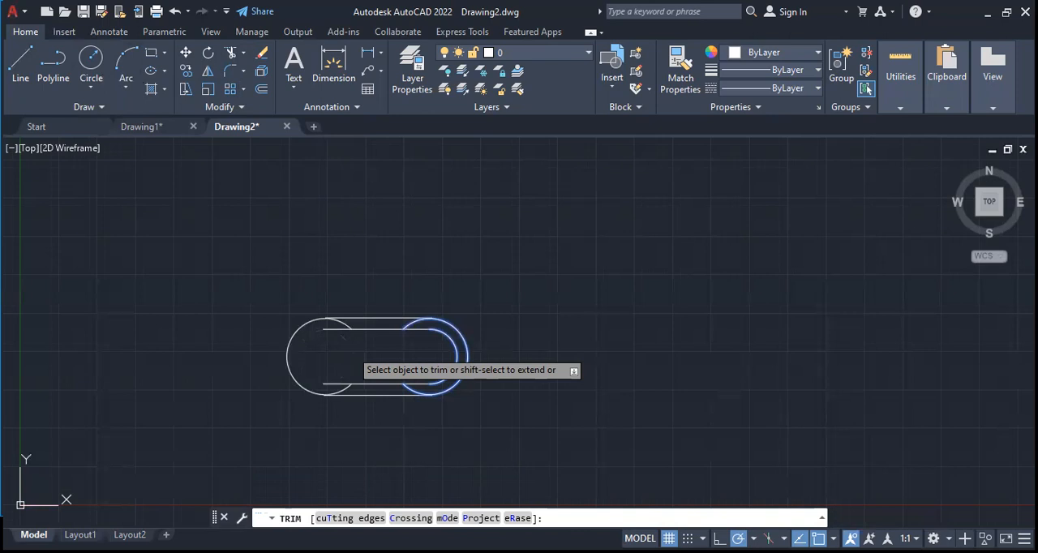
Enable the Center object snap and draw a horizontal line joining the centres of the two outer circles
{"action": "left_click", "coordinate": [833, 539]}
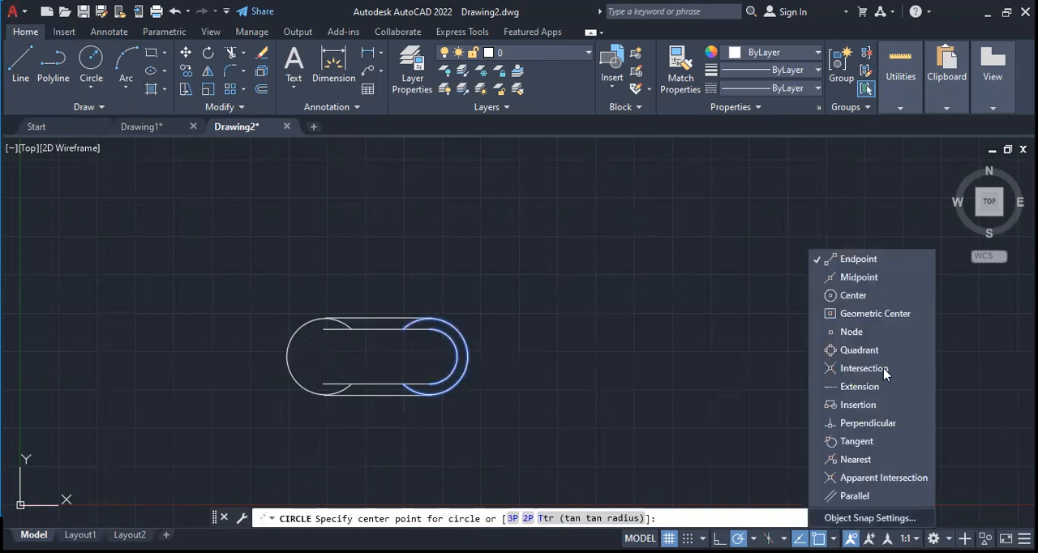
{"action": "left_click", "coordinate": [849, 296]}
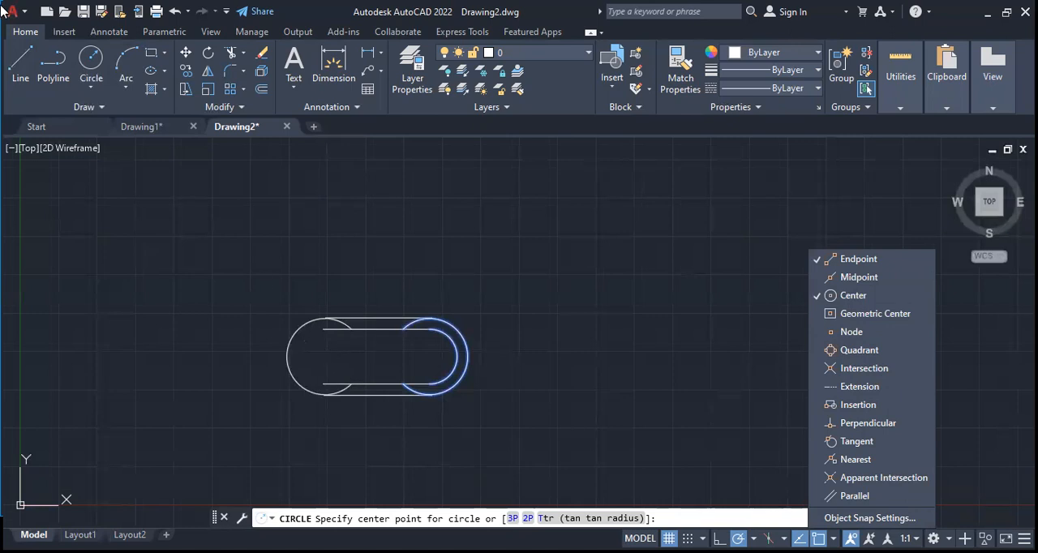
{"action": "key", "text": "Escape"}
{"action": "key", "text": "Escape"}
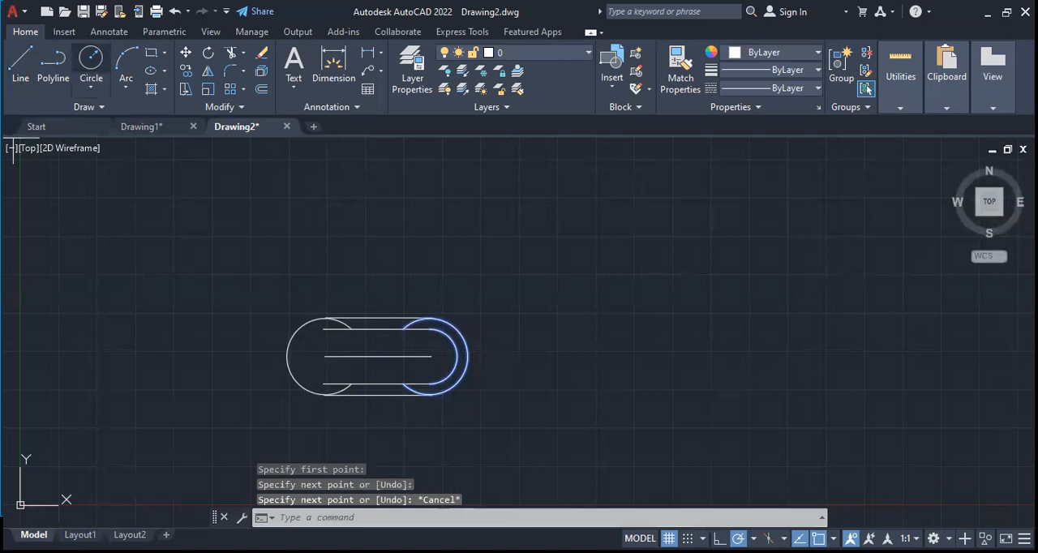
Draw a circle about 1.77 in radius centred on the centre line's left endpoint, reaching the lower inner line's left endpoint
{"action": "left_click", "coordinate": [91, 61]}
{"action": "left_click", "coordinate": [324, 357]}
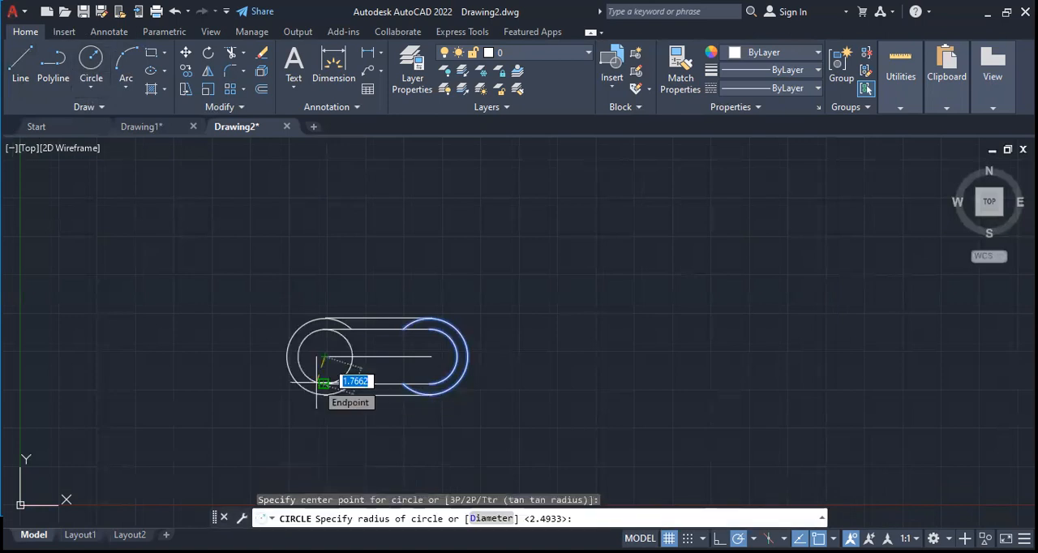
{"action": "left_click", "coordinate": [323, 383]}
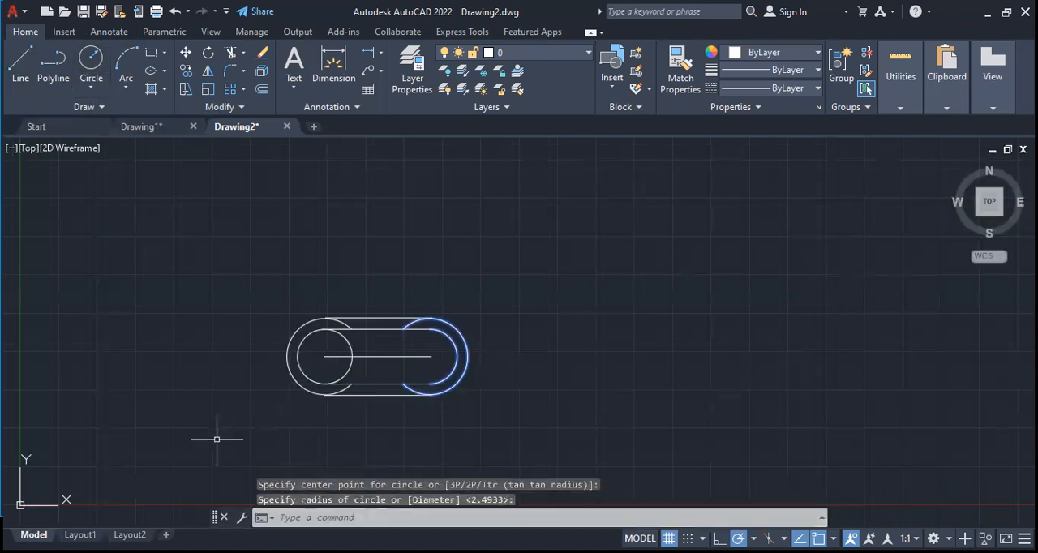
Trim the right half of the new inner circle and remove the horizontal centre line
{"action": "left_click", "coordinate": [228, 54]}
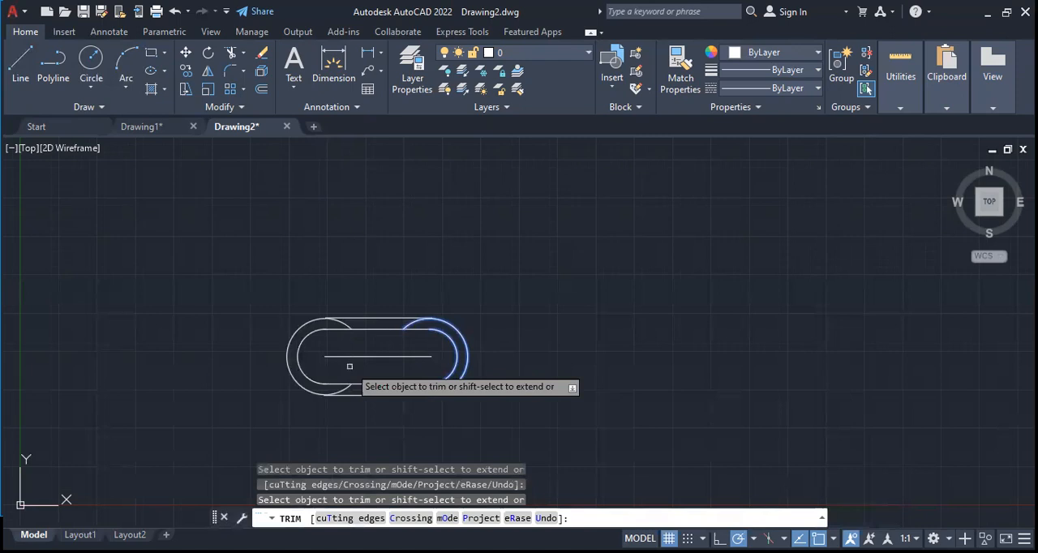
{"action": "left_click", "coordinate": [348, 356]}
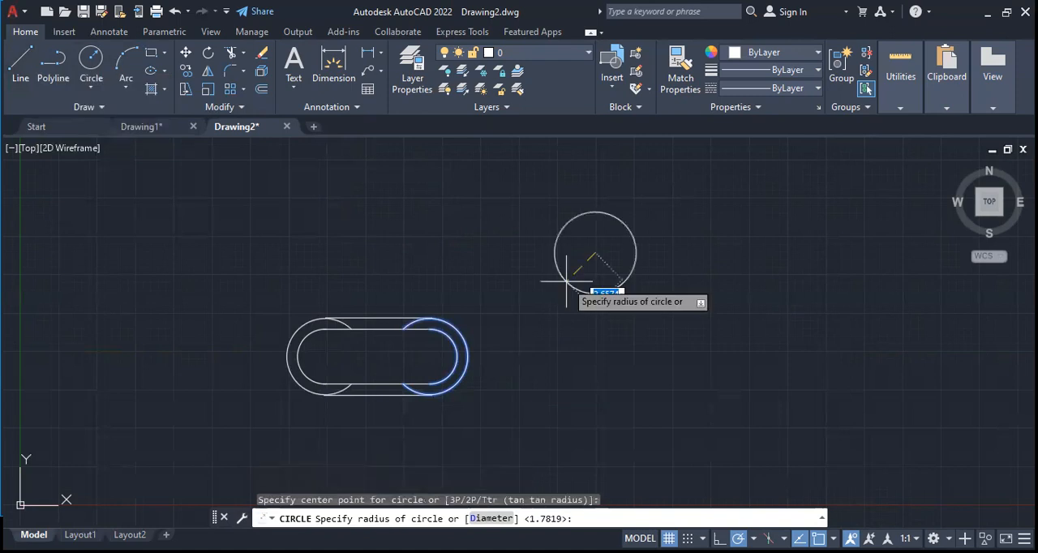
{"action": "left_click", "coordinate": [566, 281]}
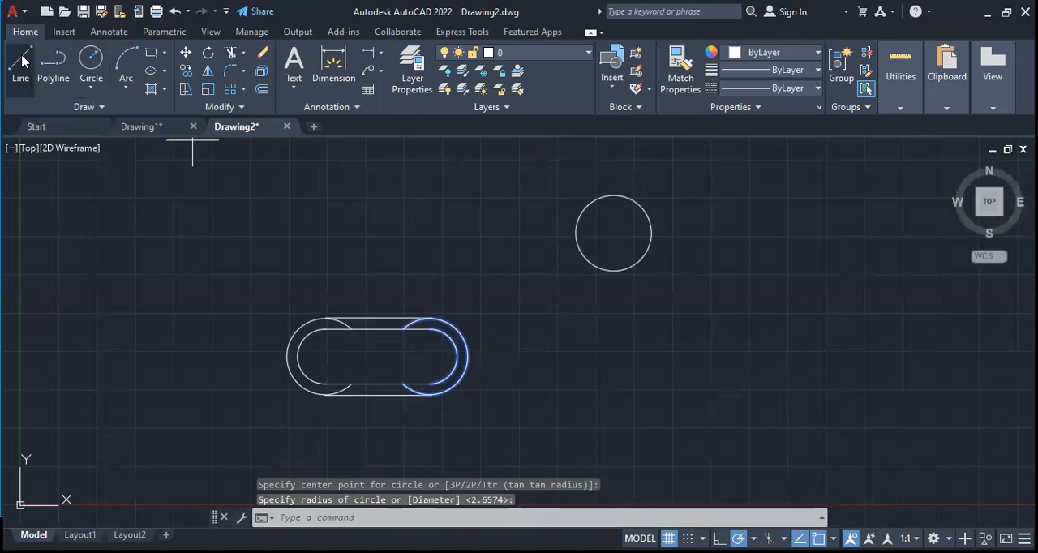
Draw a separate circle and attached open polyline above and to the right of the slot, with the Center and Endpoint object snaps off
{"action": "left_click", "coordinate": [22, 60]}
{"action": "left_click", "coordinate": [54, 65]}
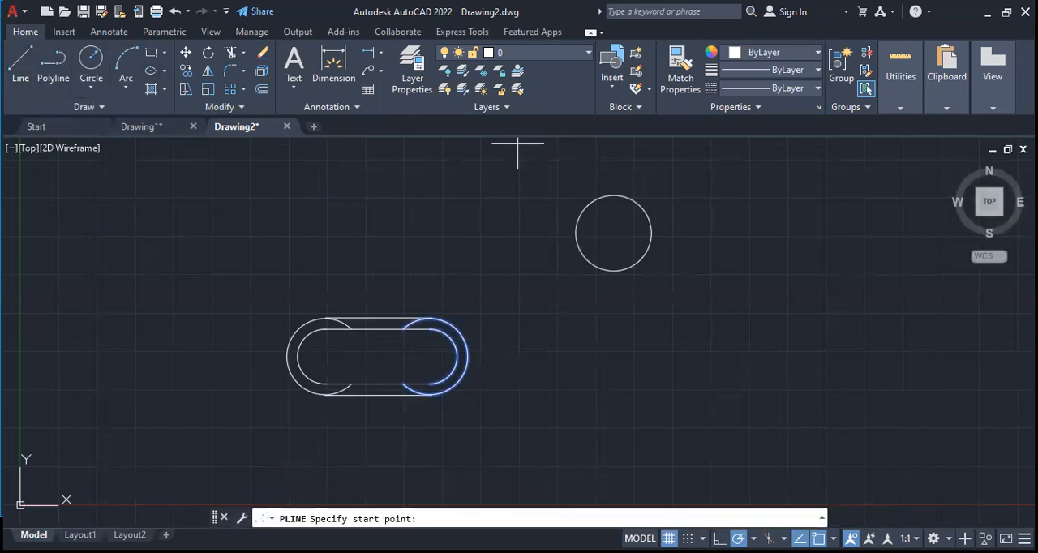
{"action": "left_click", "coordinate": [832, 539]}
{"action": "left_click", "coordinate": [856, 295]}
{"action": "left_click", "coordinate": [829, 258]}
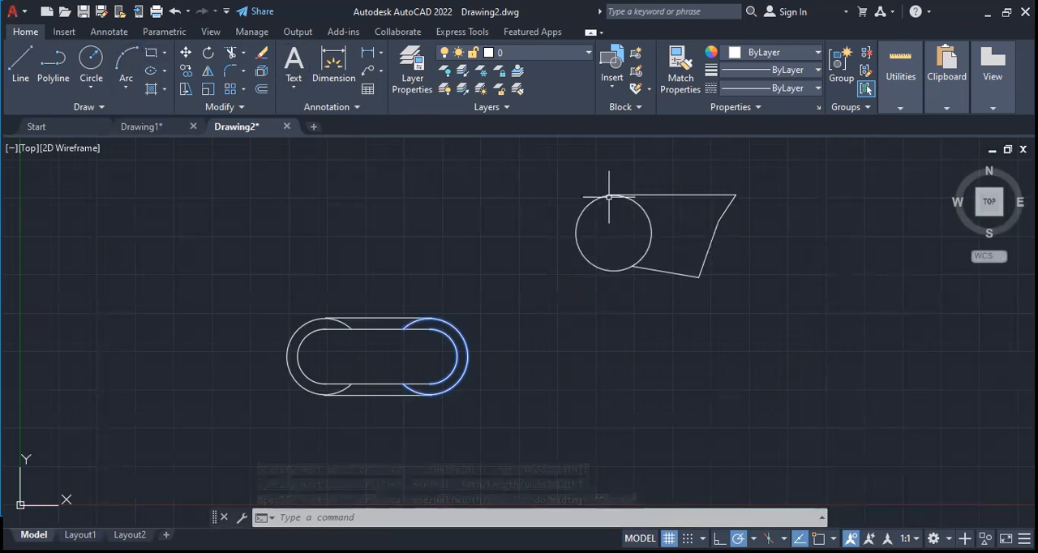
Remove the separate circle and its attached polyline with Trim
{"action": "left_click", "coordinate": [230, 53]}
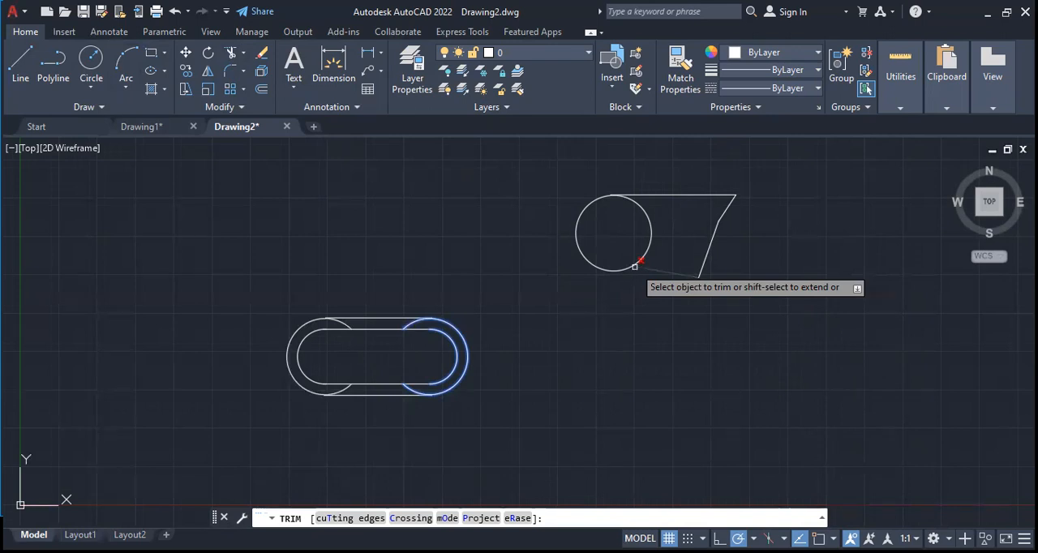
{"action": "right_click", "coordinate": [809, 486], "text": "shift"}
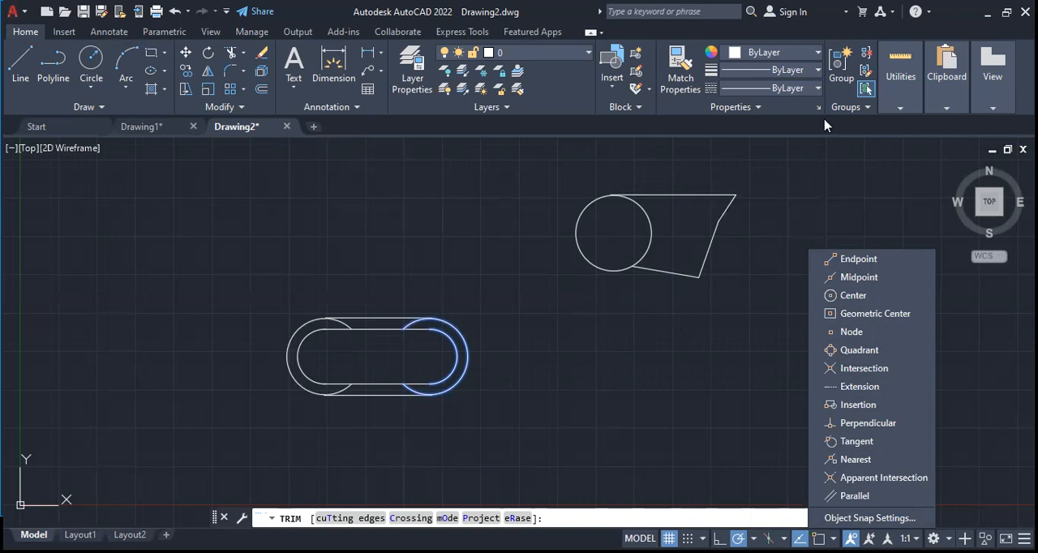
{"action": "key", "text": "Escape"}
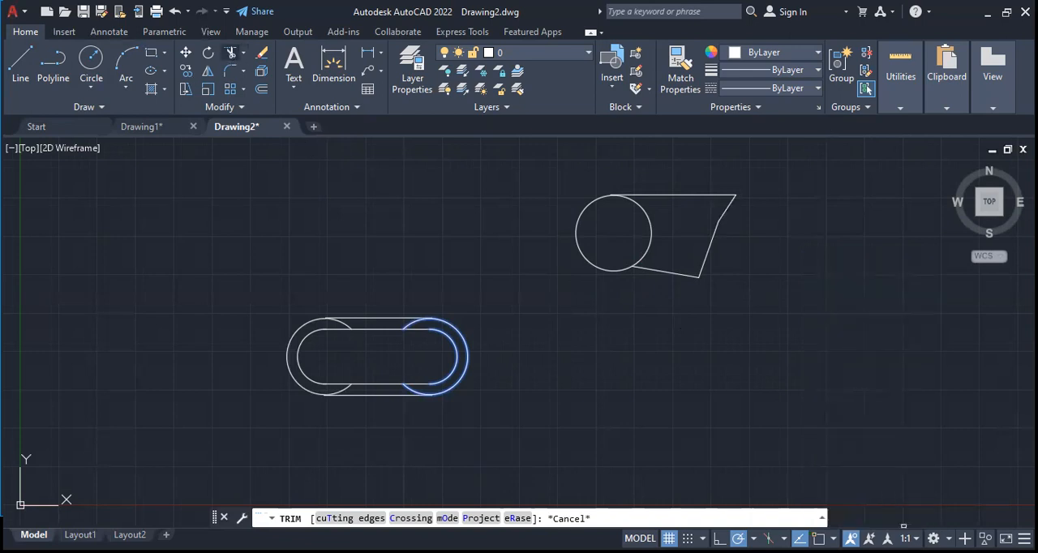
{"action": "left_click", "coordinate": [230, 51]}
{"action": "left_click_drag", "start_coordinate": [725, 244], "coordinate": [662, 277]}
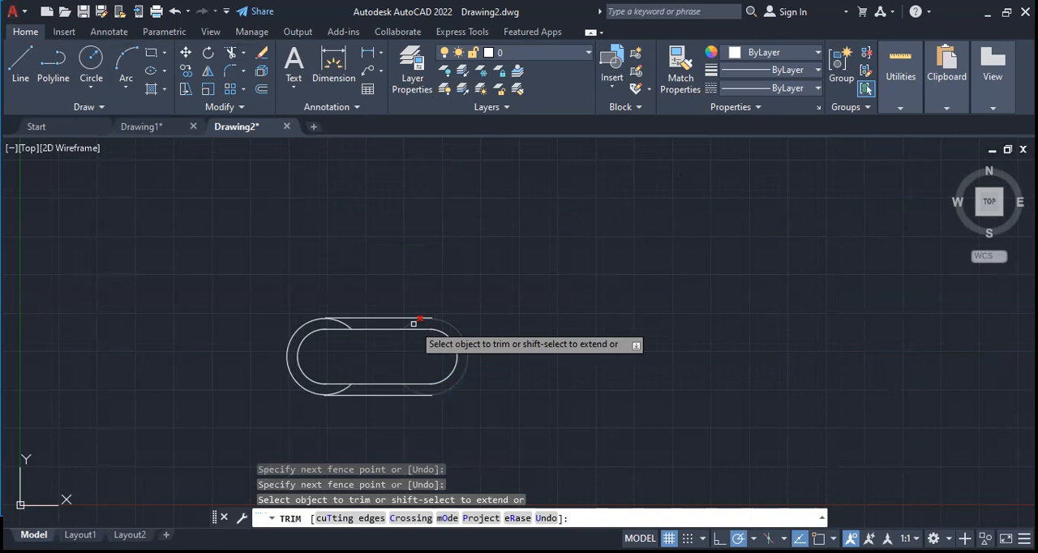
{"action": "key", "text": "Escape"}
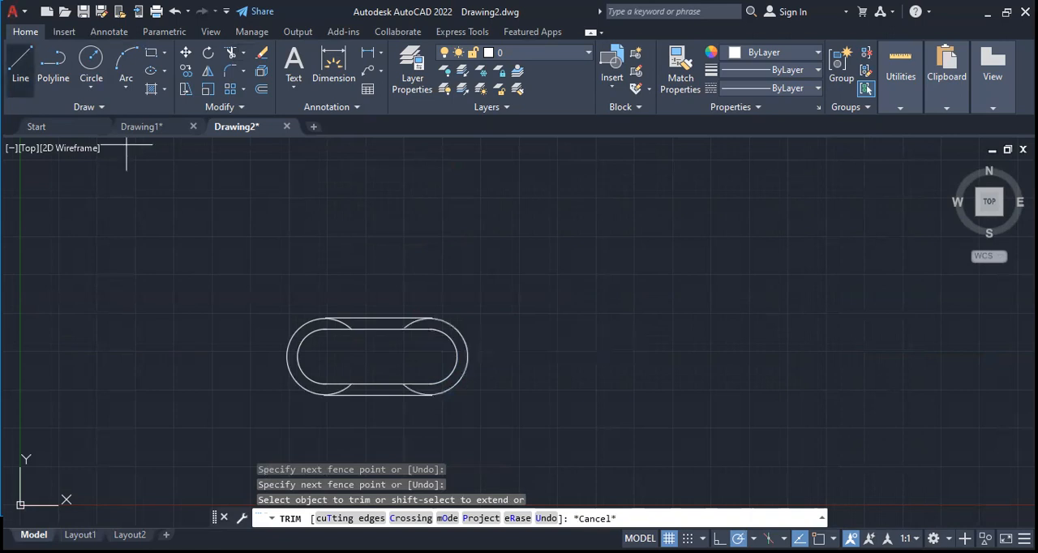
Turn the Center object snap back on
{"action": "type", "text": "l"}
{"action": "key", "text": "Return"}
{"action": "right_click", "coordinate": [528, 471], "text": "shift"}
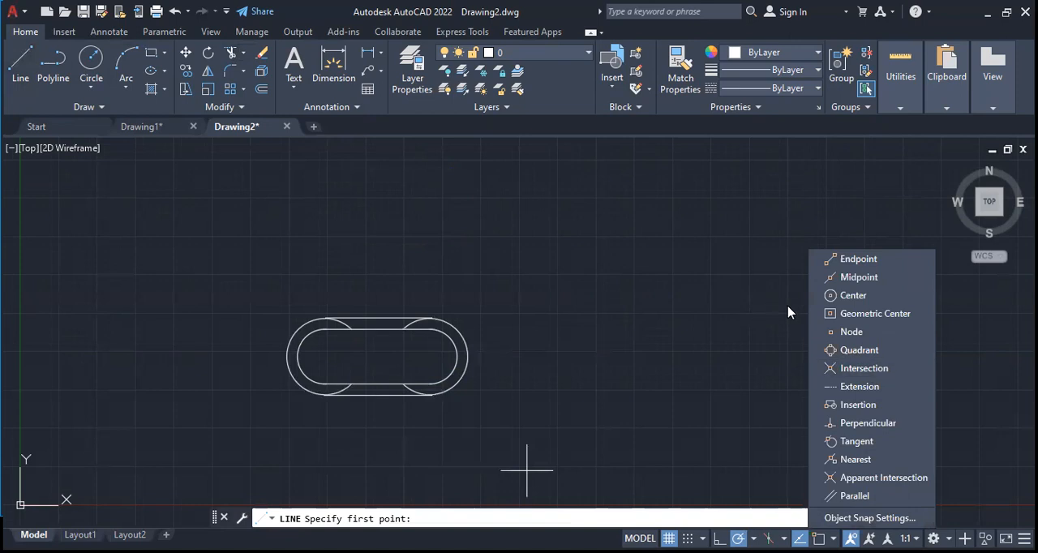
{"action": "left_click", "coordinate": [851, 297]}
{"action": "key", "text": "Escape"}
{"action": "key", "text": "Escape"}
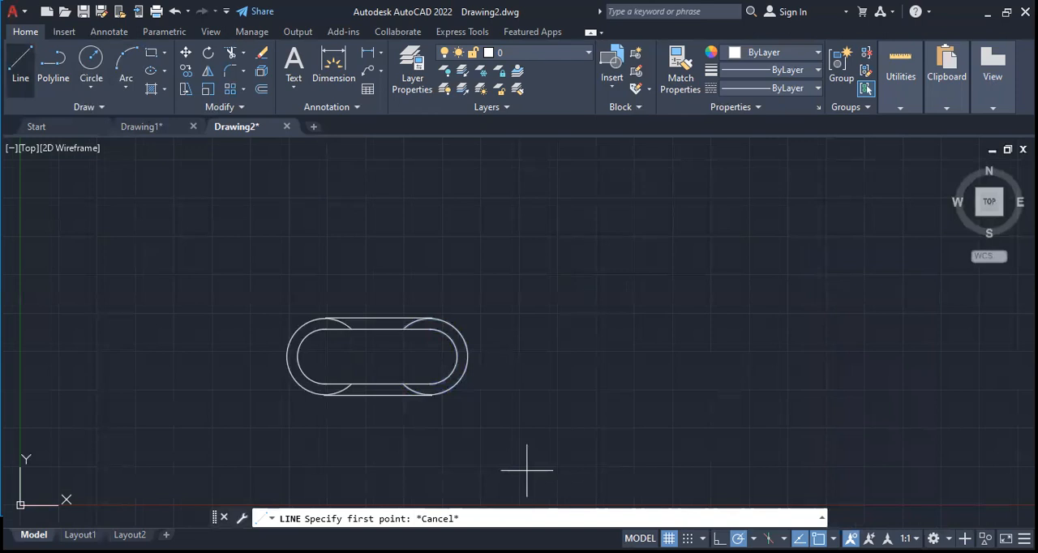
Draw a horizontal line between the centres of the slot's end arcs and trim away both outer end arcs
{"action": "key", "text": "Return"}
{"action": "left_click", "coordinate": [325, 355]}
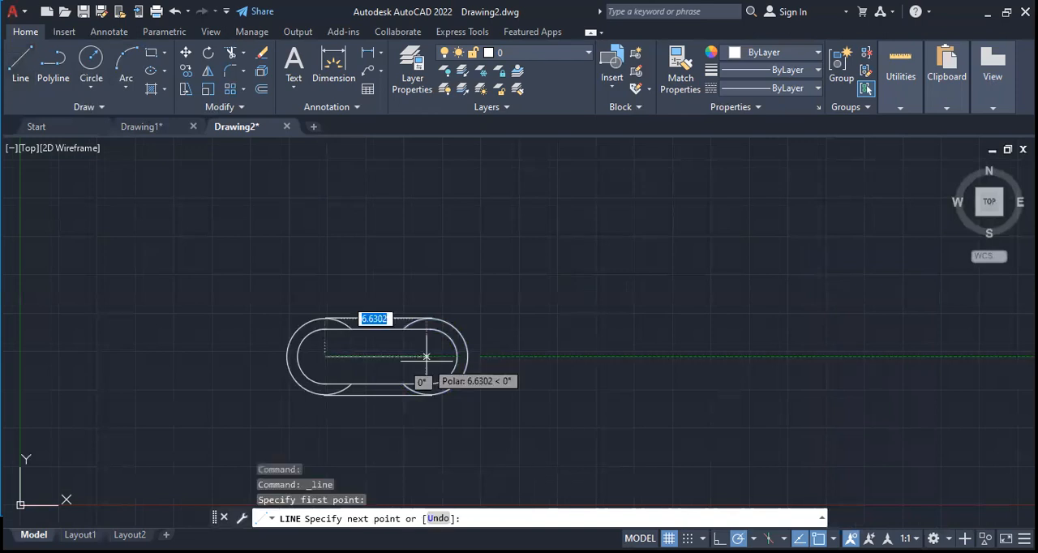
{"action": "left_click", "coordinate": [432, 356]}
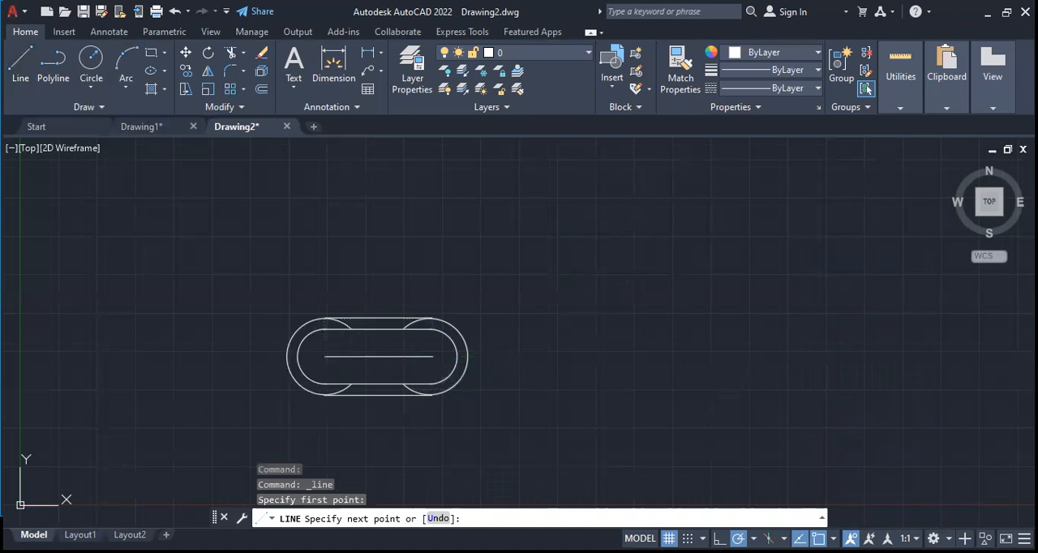
{"action": "key", "text": "Escape"}
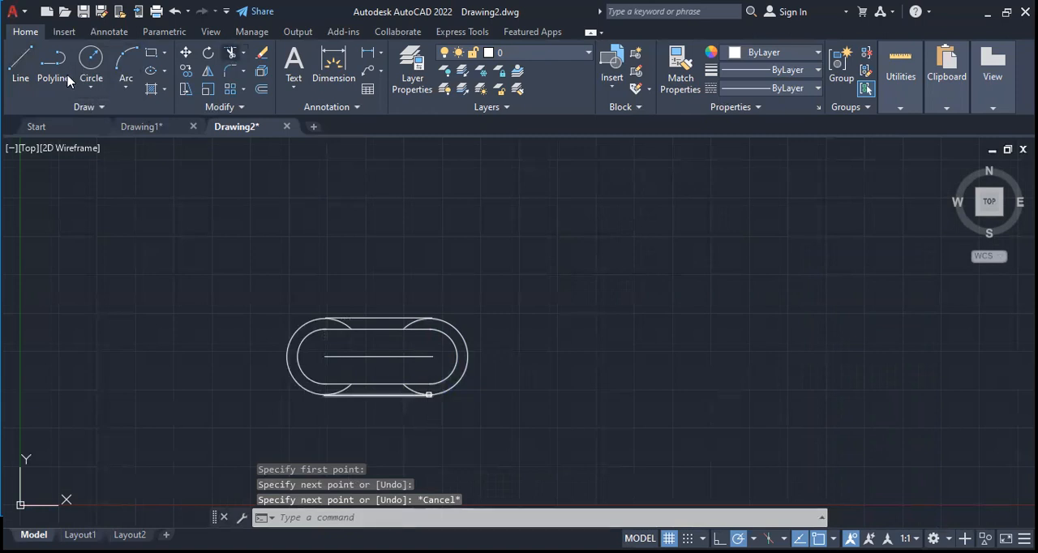
{"action": "left_click", "coordinate": [231, 52]}
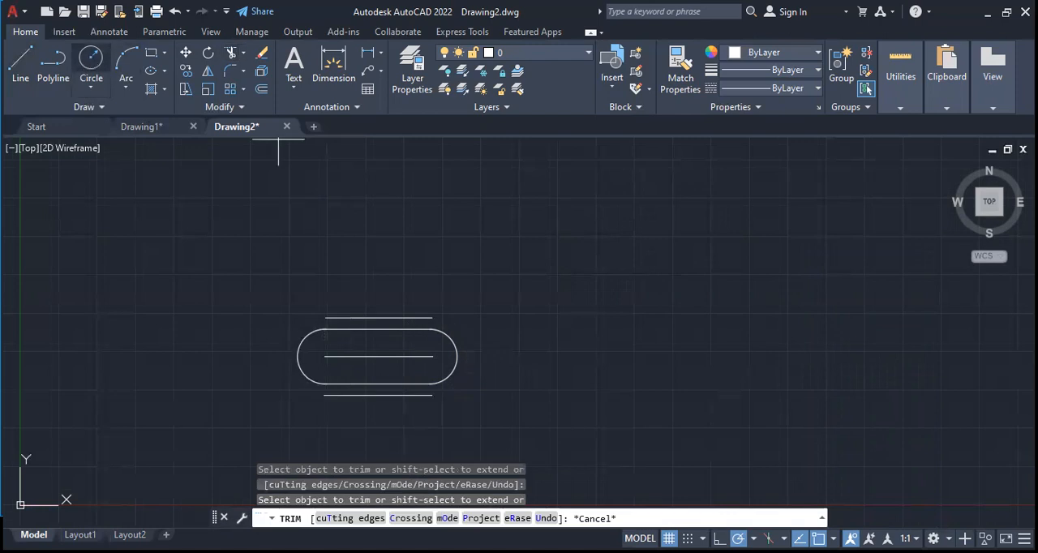
Try a circle about 2.37 in radius at the centre line's left endpoint and undo it
{"action": "left_click", "coordinate": [324, 357]}
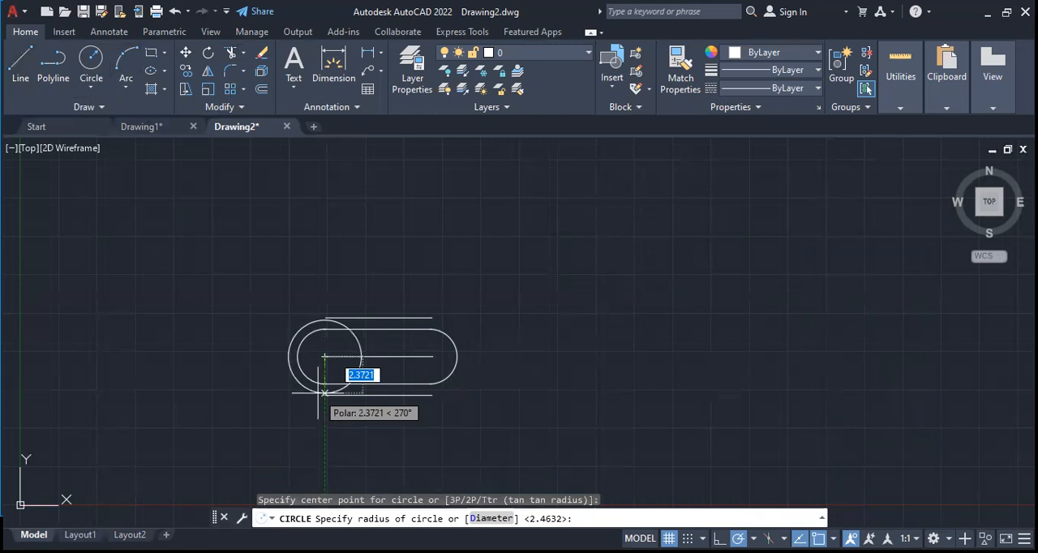
{"action": "left_click", "coordinate": [325, 393]}
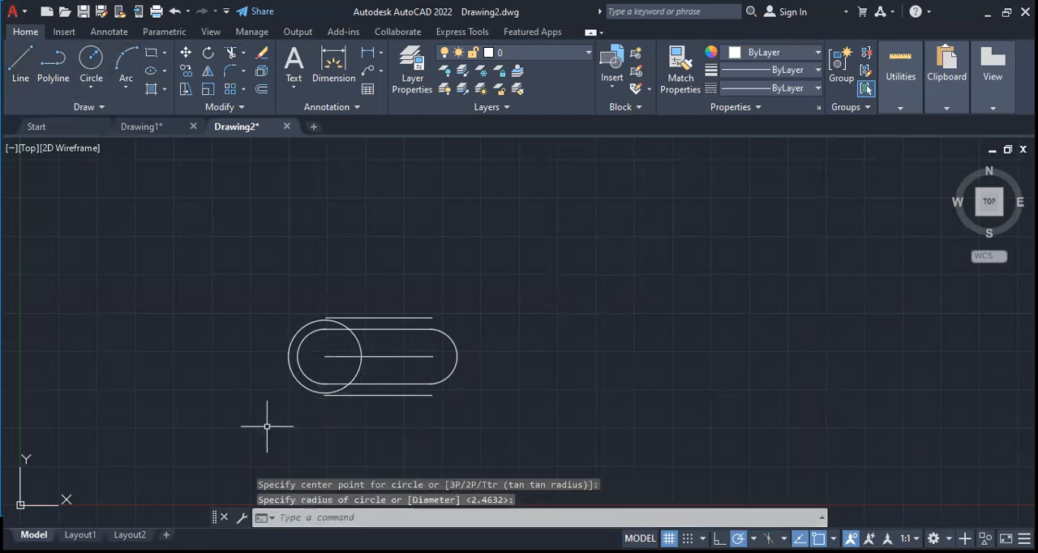
{"action": "key", "text": "ctrl+z"}
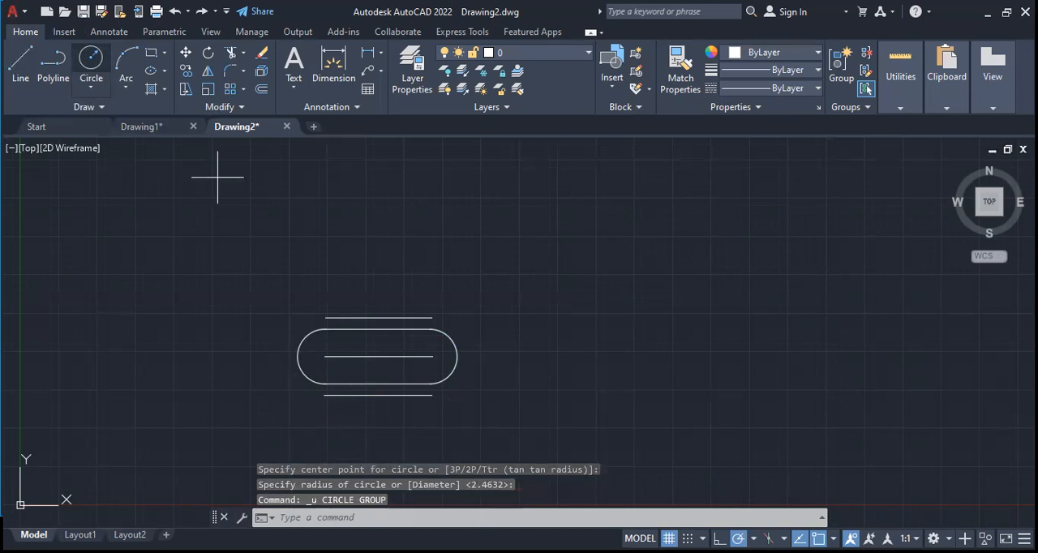
Draw a circle about 2.52 in radius from the left inner arc's centre to the lower outer line's left end
{"action": "left_click", "coordinate": [832, 538]}
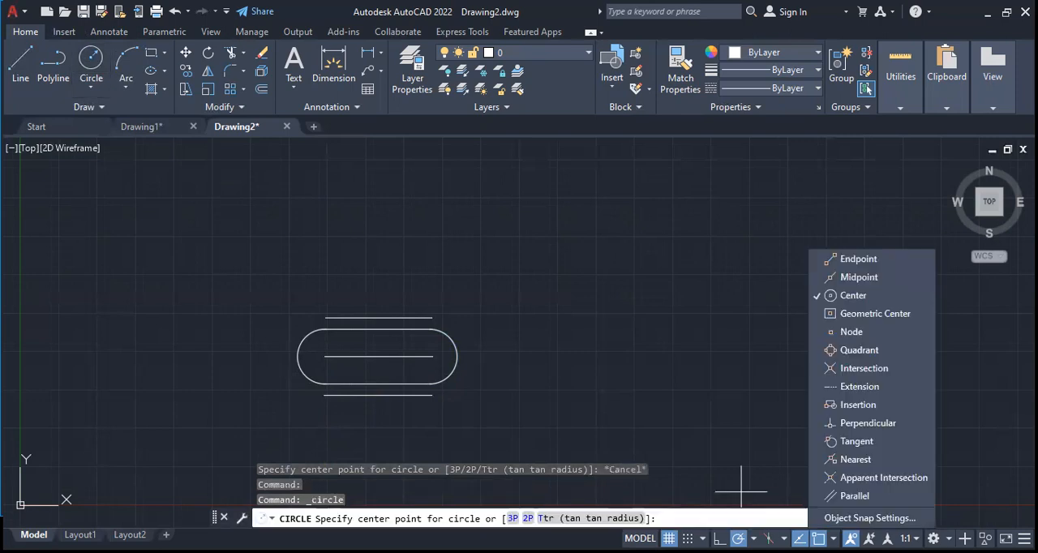
{"action": "left_click", "coordinate": [835, 296]}
{"action": "left_click", "coordinate": [835, 296]}
{"action": "left_click", "coordinate": [63, 47]}
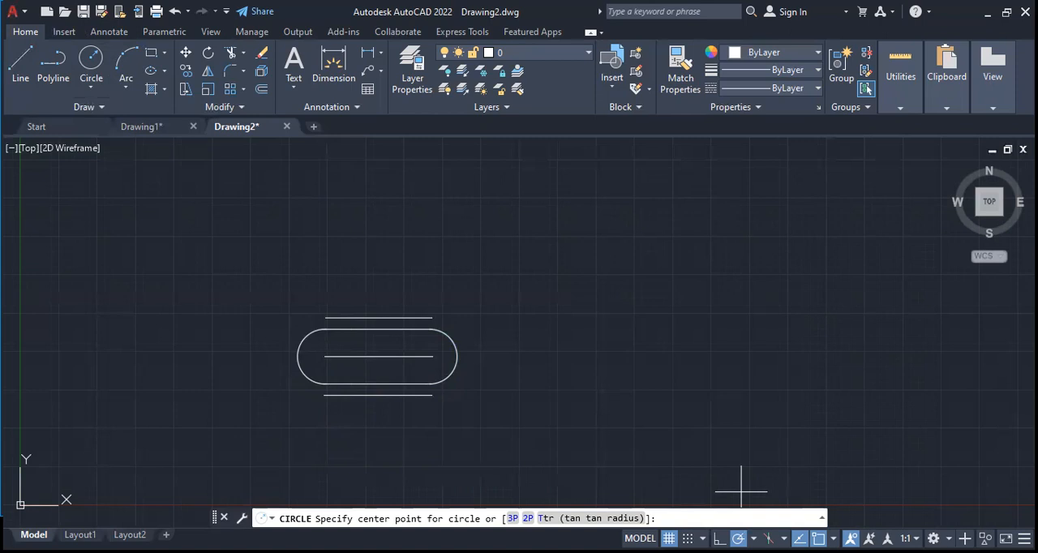
{"action": "left_click", "coordinate": [324, 356]}
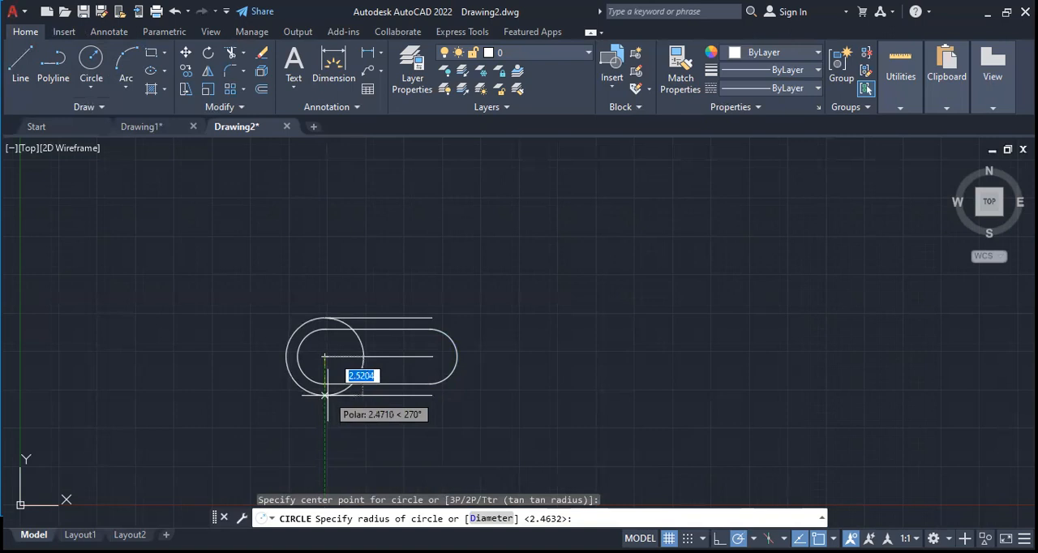
{"action": "left_click", "coordinate": [324, 395]}
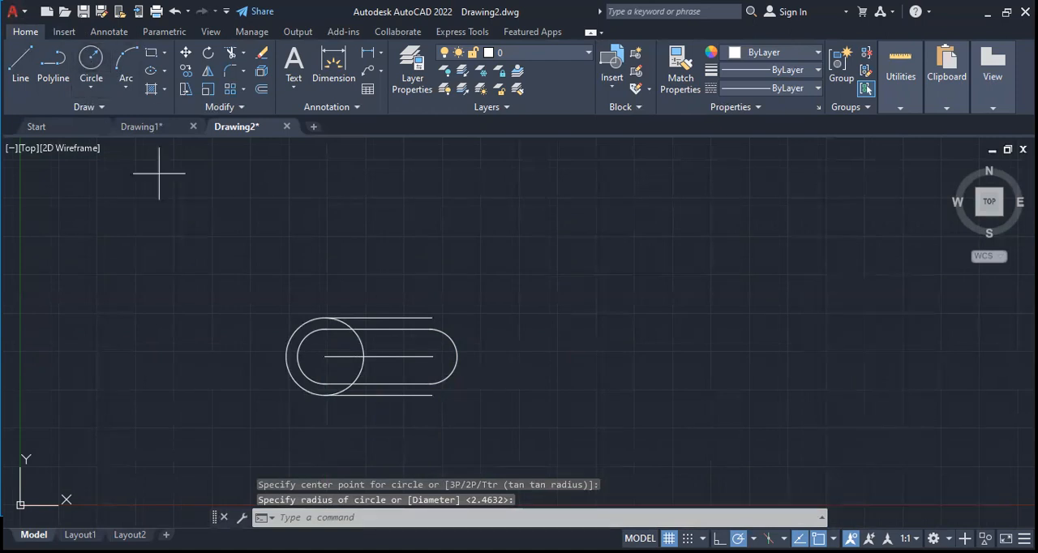
Draw a second circle with the same 2.5204 radius centred on the right inner arc
{"action": "key", "text": "Return"}
{"action": "left_click", "coordinate": [429, 356]}
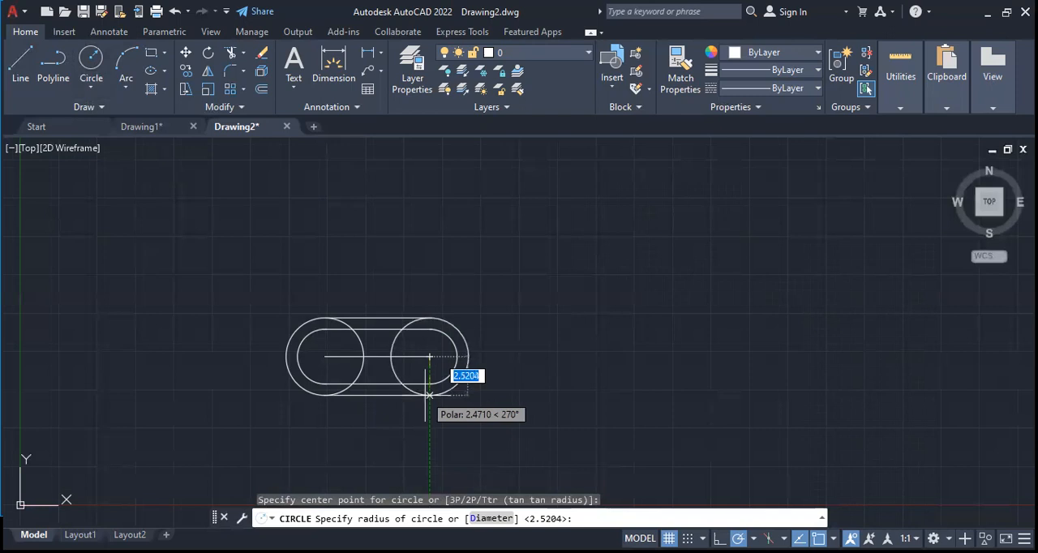
{"action": "key", "text": "Return"}
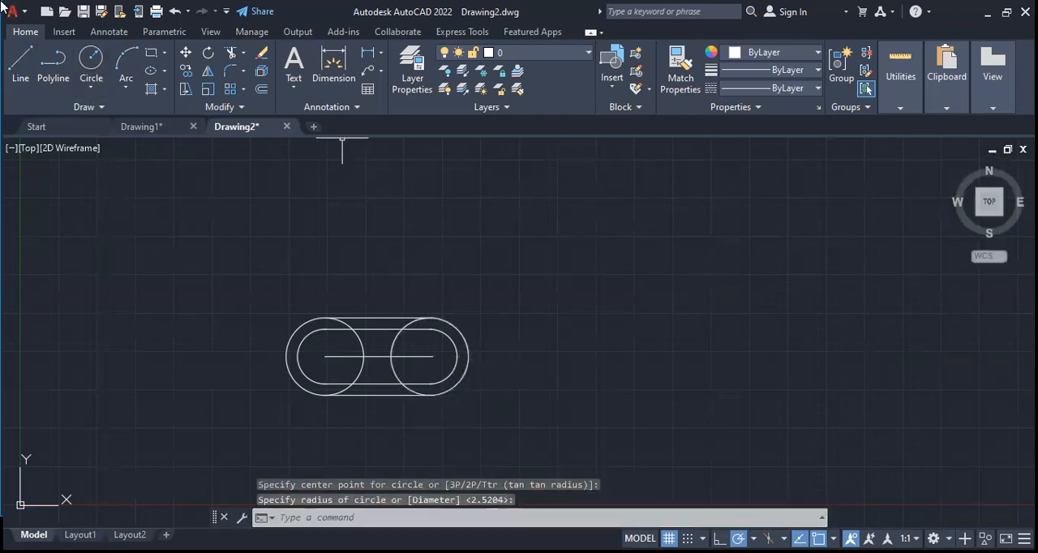
{"action": "left_click", "coordinate": [21, 57]}
{"action": "key", "text": "Escape"}
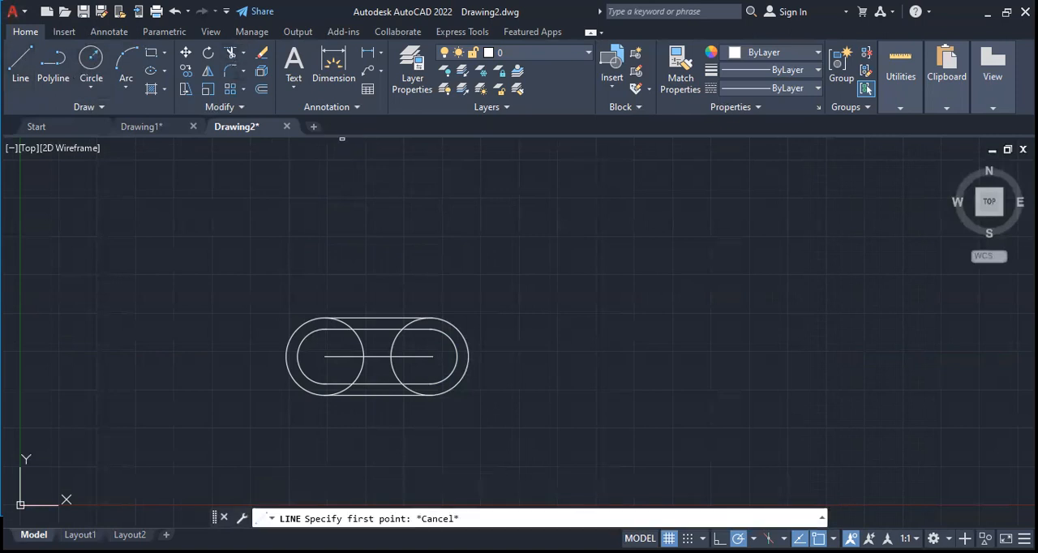
Trim away the centre line, the inner halves of both outer circles and the left outer arc
{"action": "type", "text": "tr"}
{"action": "key", "text": "Return"}
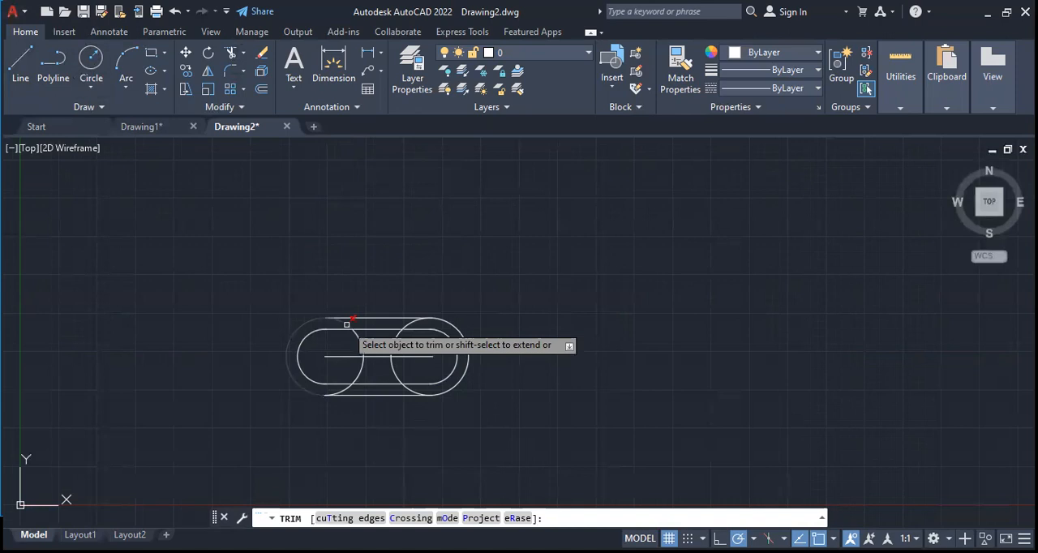
{"action": "left_click", "coordinate": [346, 324]}
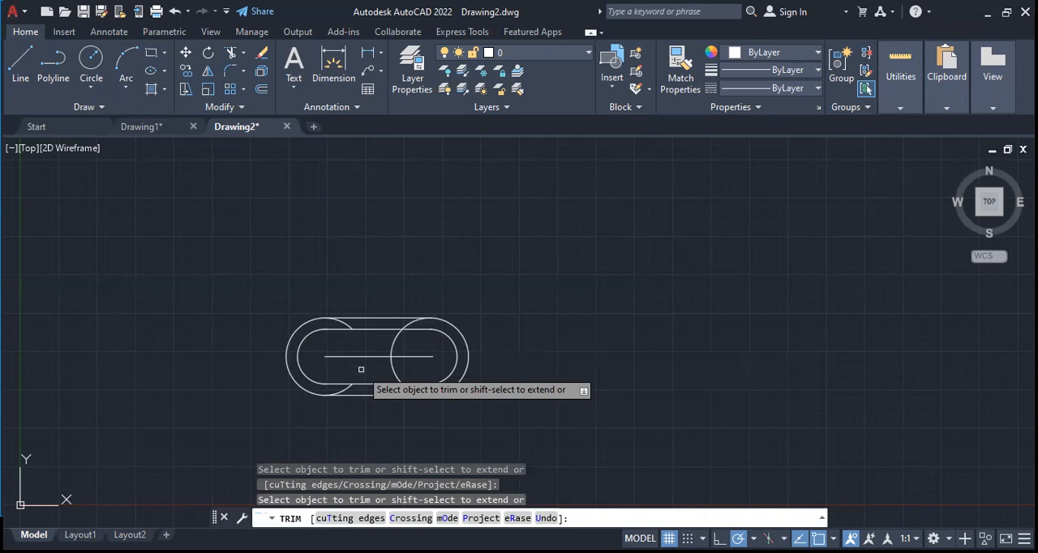
{"action": "left_click", "coordinate": [345, 391]}
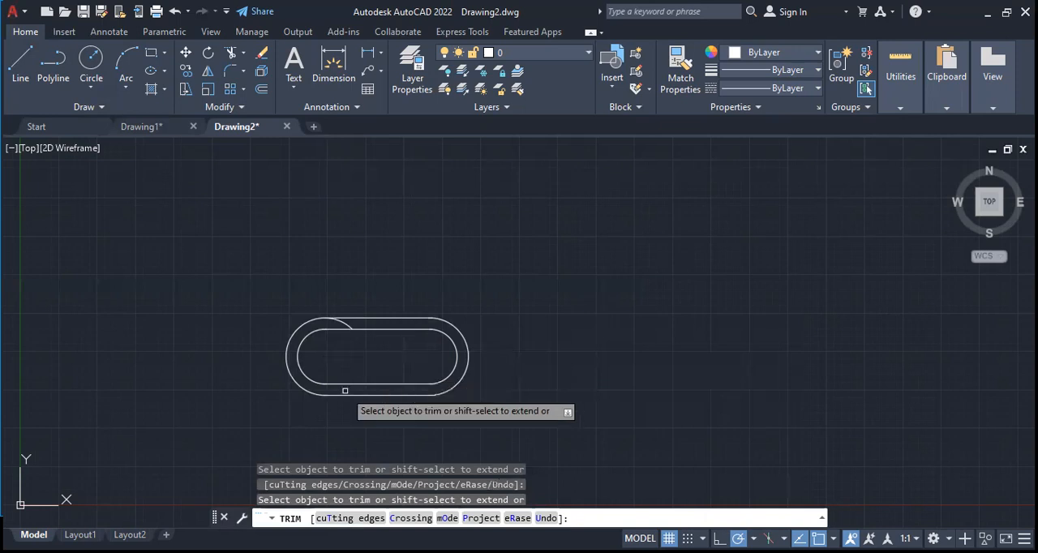
{"action": "left_click", "coordinate": [346, 323]}
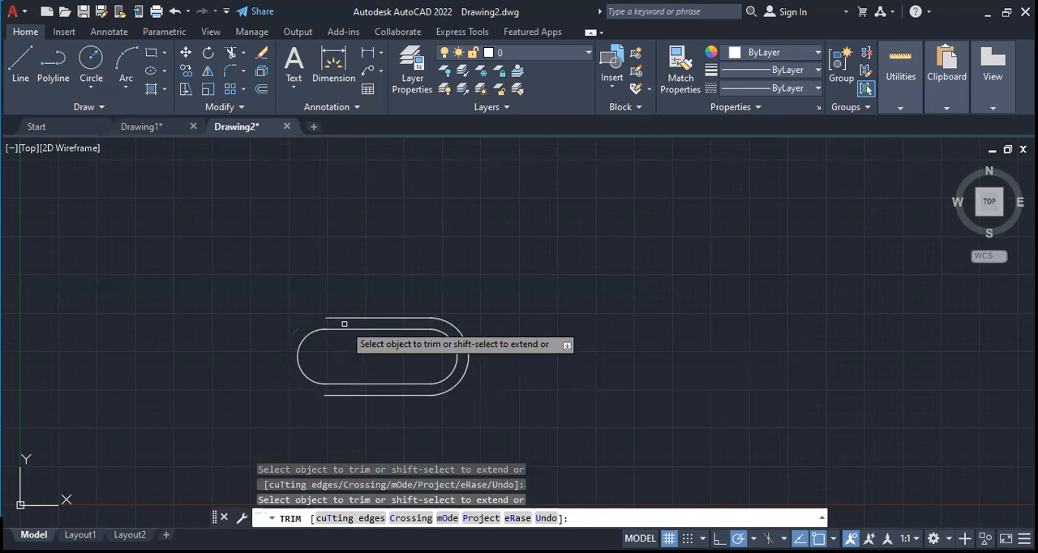
Leave the Trim command and enable the Endpoint object snap
{"action": "left_click", "coordinate": [91, 87]}
{"action": "left_click", "coordinate": [122, 84]}
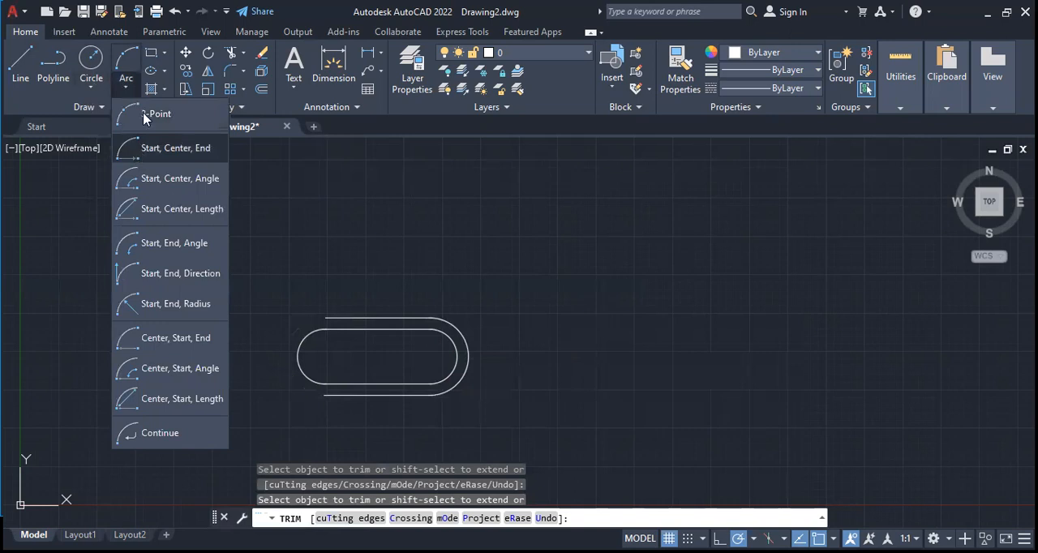
{"action": "key", "text": "Escape"}
{"action": "key", "text": "Escape"}
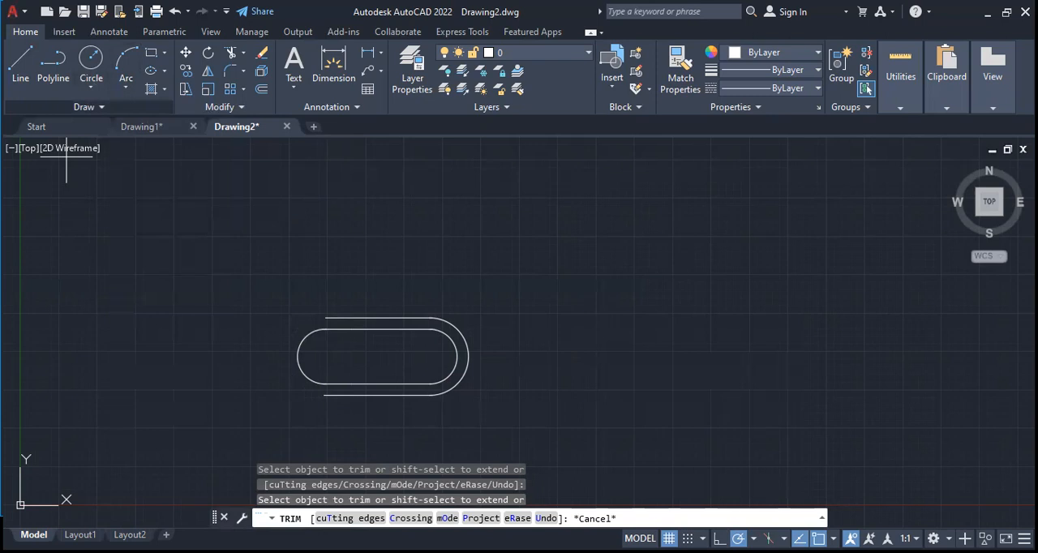
{"action": "left_click", "coordinate": [832, 539]}
{"action": "left_click", "coordinate": [874, 261]}
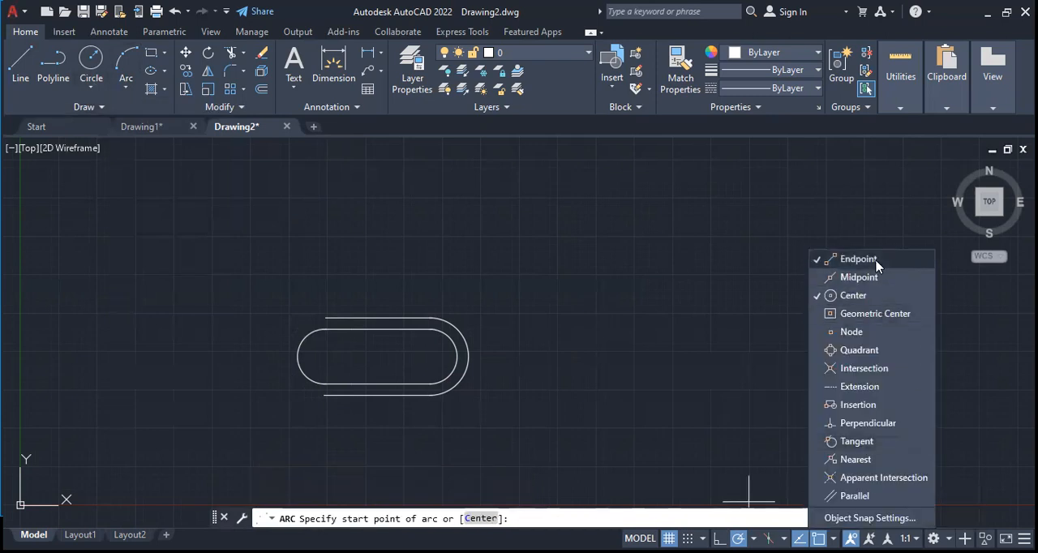
Draw a three-point arc closing the left end of the outer outline and trim its excess inside the slot
{"action": "left_click", "coordinate": [128, 64]}
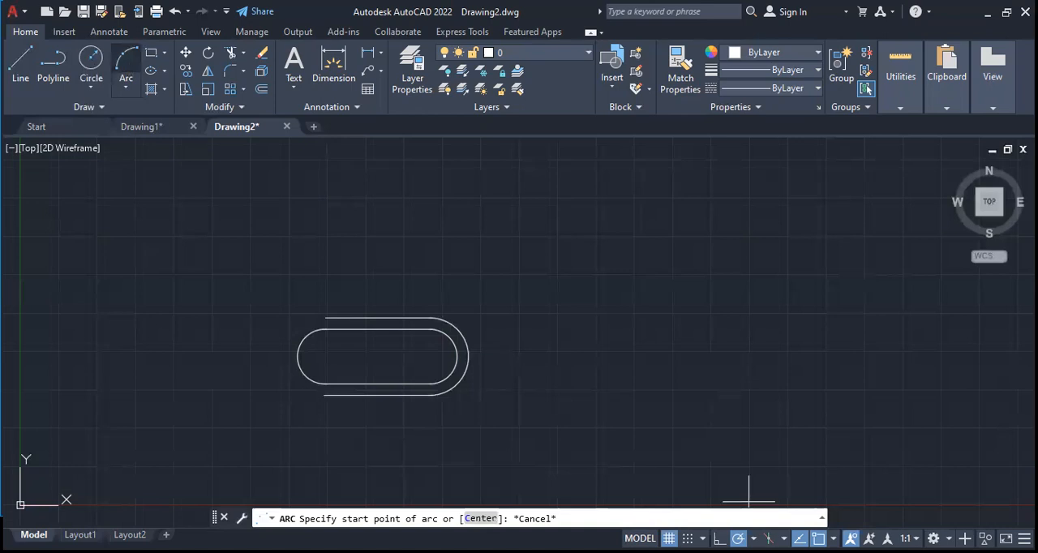
{"action": "left_click", "coordinate": [324, 318]}
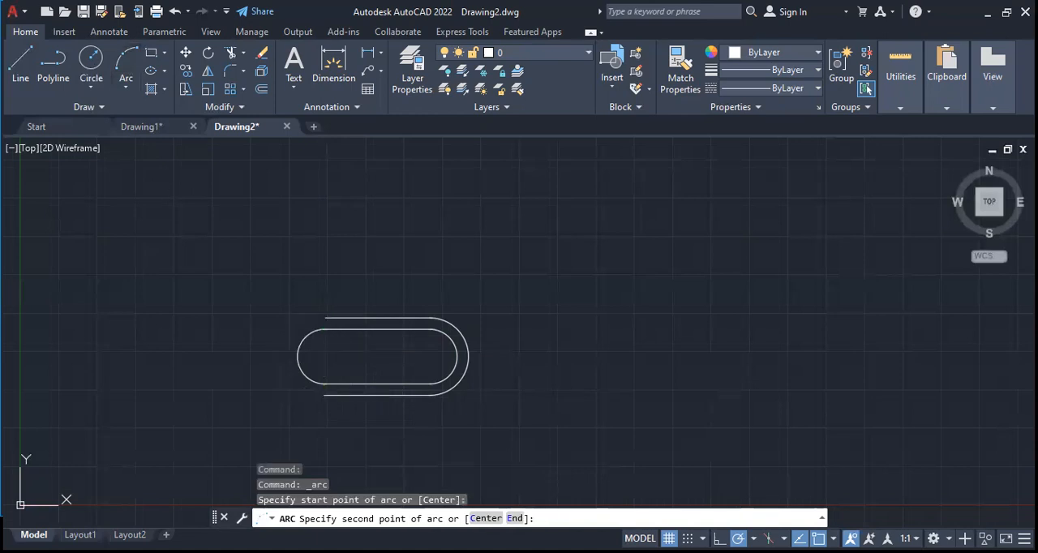
{"action": "left_click", "coordinate": [326, 318]}
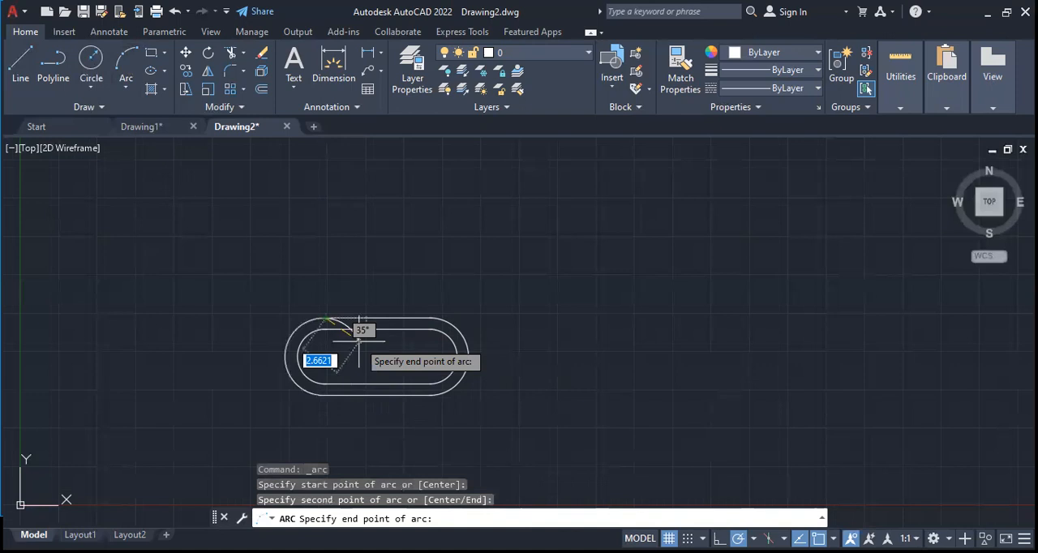
{"action": "left_click", "coordinate": [324, 395]}
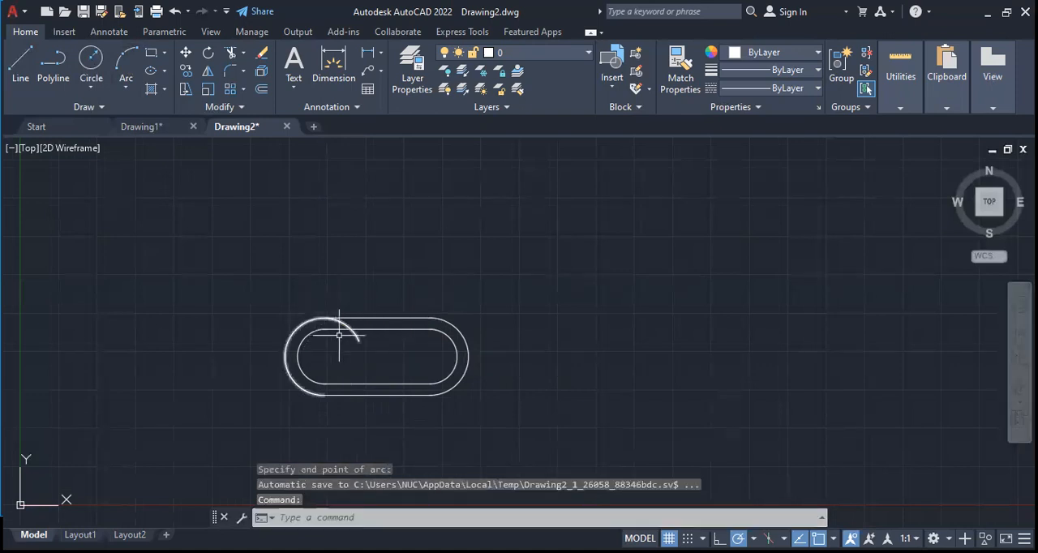
{"action": "left_click", "coordinate": [231, 53]}
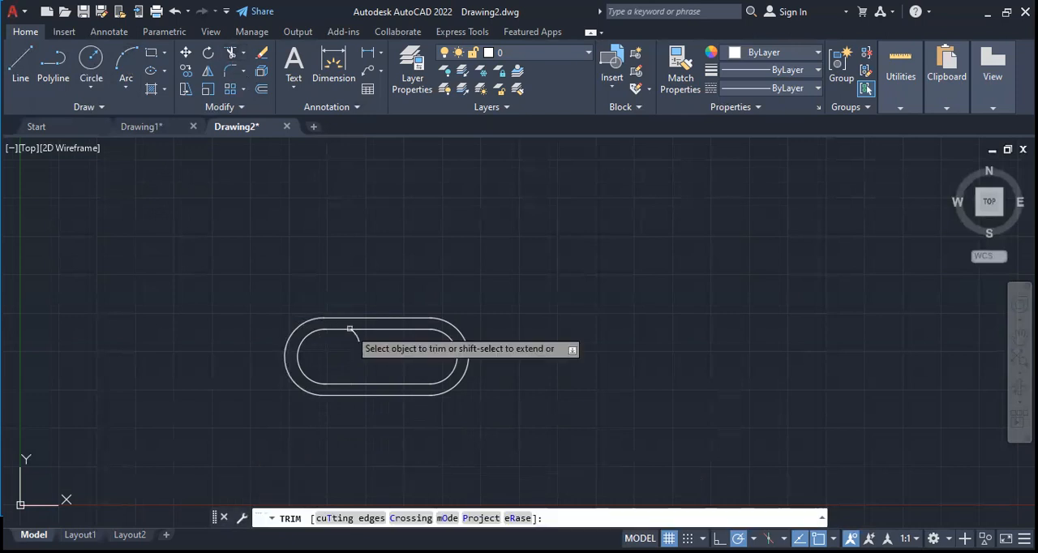
{"action": "left_click", "coordinate": [349, 328]}
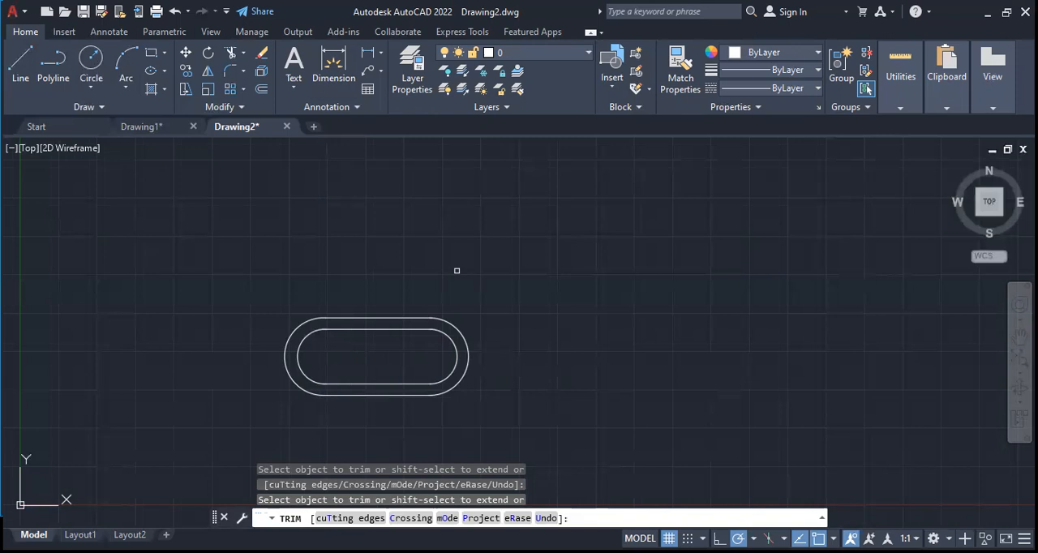
Draw a horizontal line from the left arcs' centre through the slot to well beyond its right end
{"action": "left_click", "coordinate": [91, 59]}
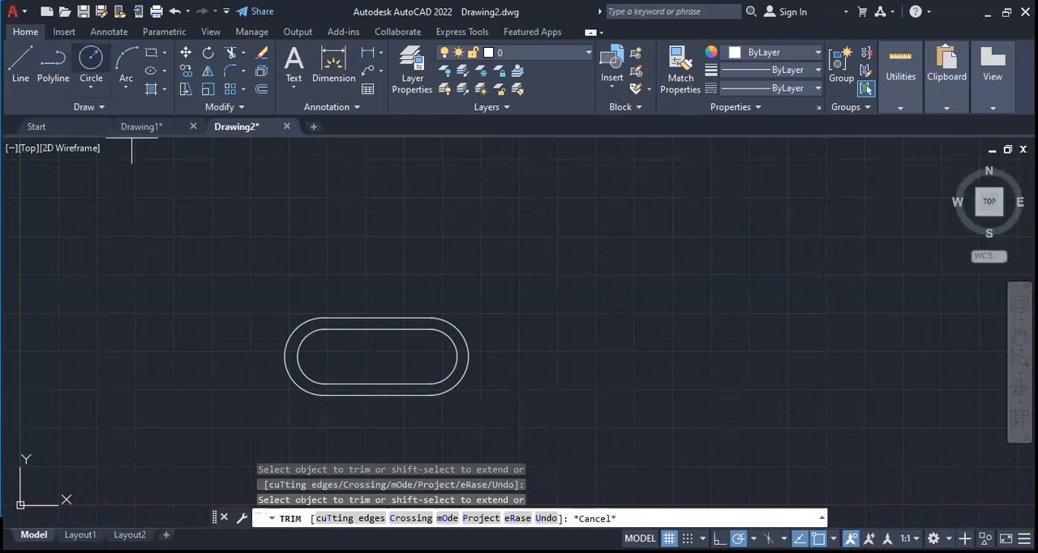
{"action": "left_click", "coordinate": [91, 86]}
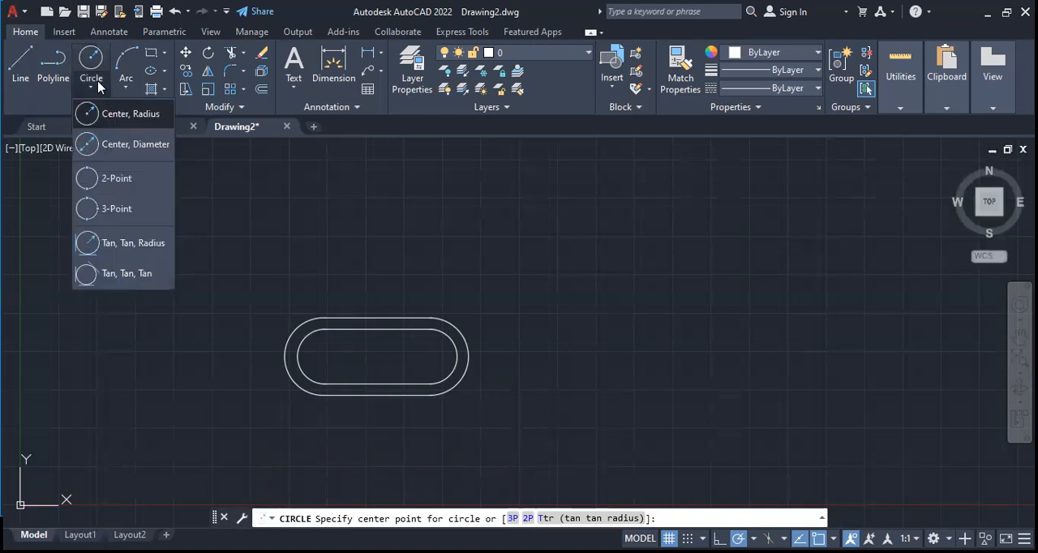
{"action": "left_click", "coordinate": [12, 64]}
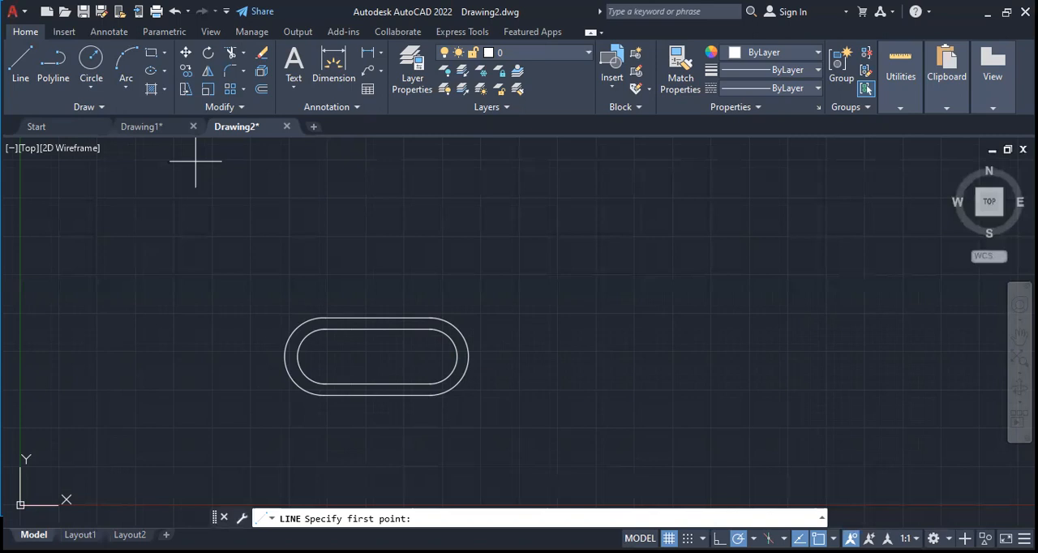
{"action": "left_click", "coordinate": [324, 356]}
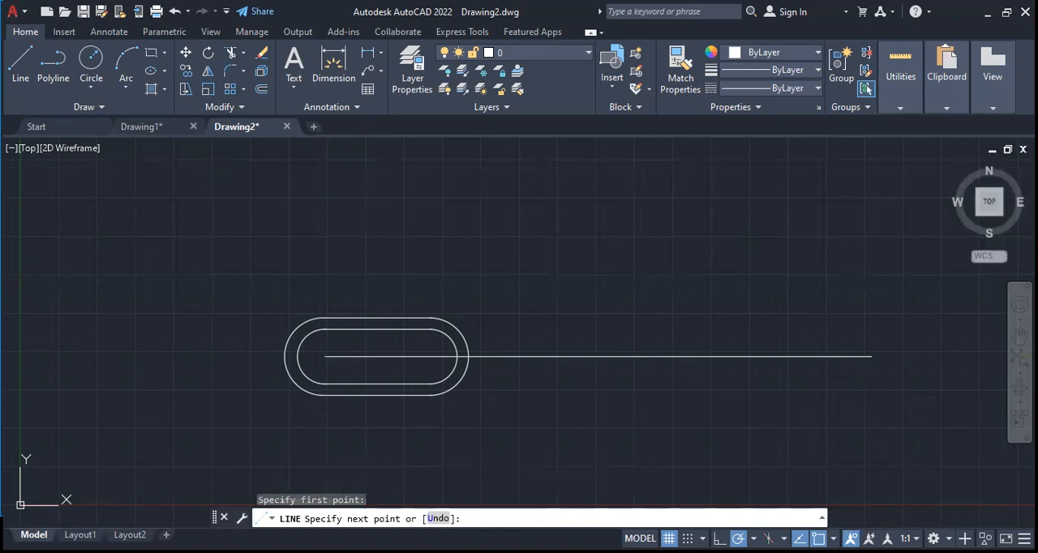
{"action": "left_click", "coordinate": [871, 356]}
{"action": "key", "text": "Escape"}
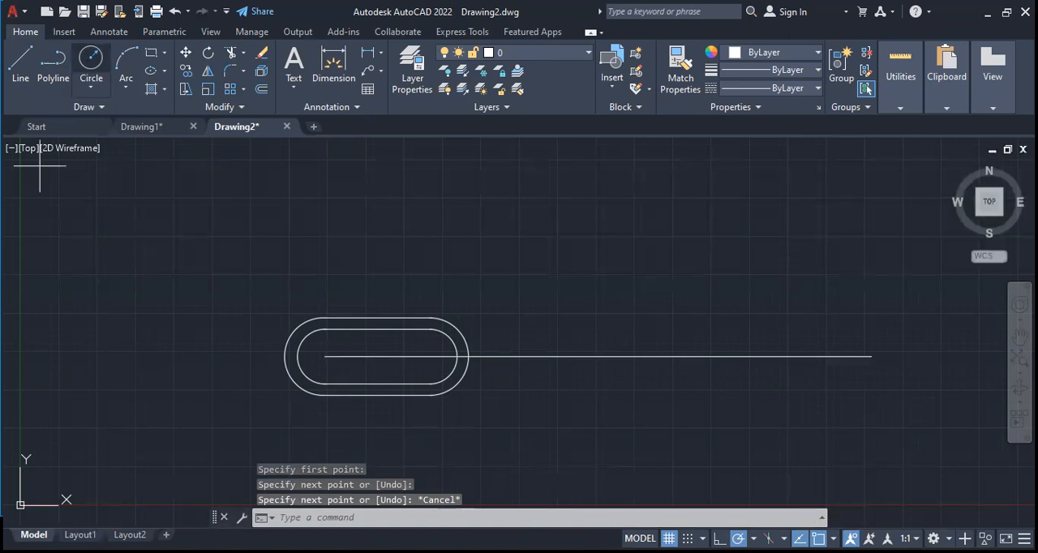
Switch the object snaps from Endpoint to Midpoint, keeping Center enabled
{"action": "left_click", "coordinate": [91, 59]}
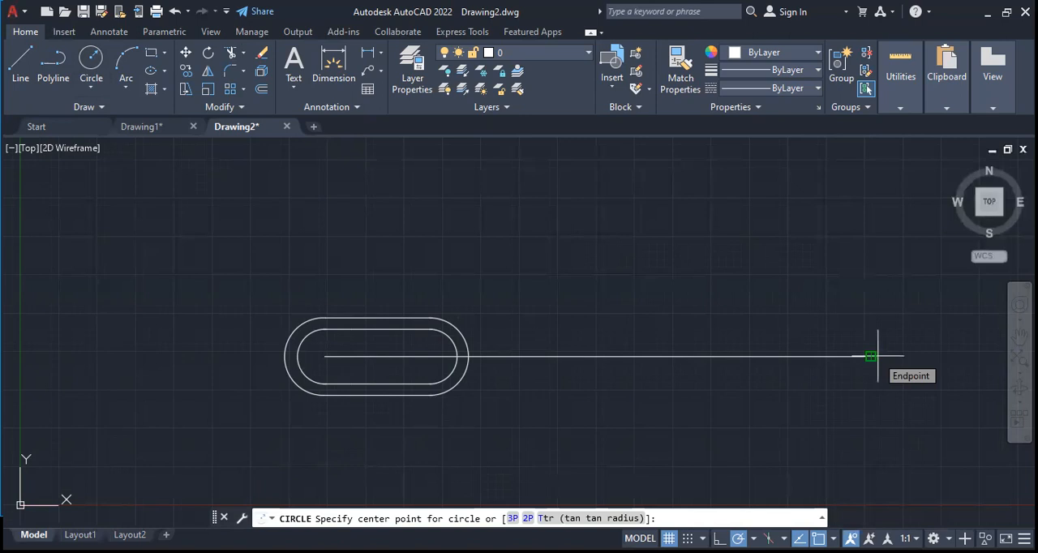
{"action": "left_click", "coordinate": [833, 539]}
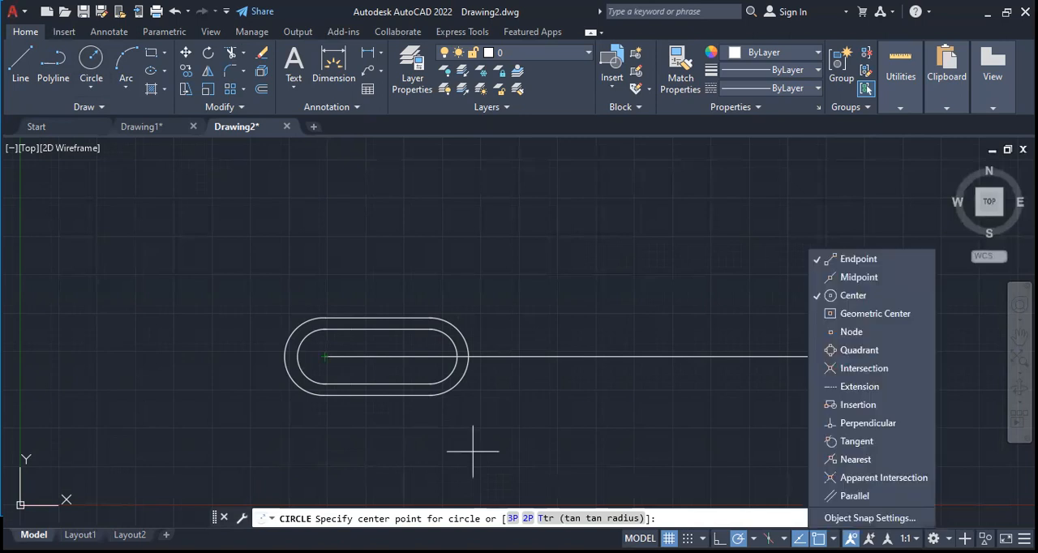
{"action": "left_click", "coordinate": [857, 259]}
Draw two concentric circles at the long horizontal line's midpoint, the inner one with a radius of about 1.98
{"action": "left_click", "coordinate": [90, 58]}
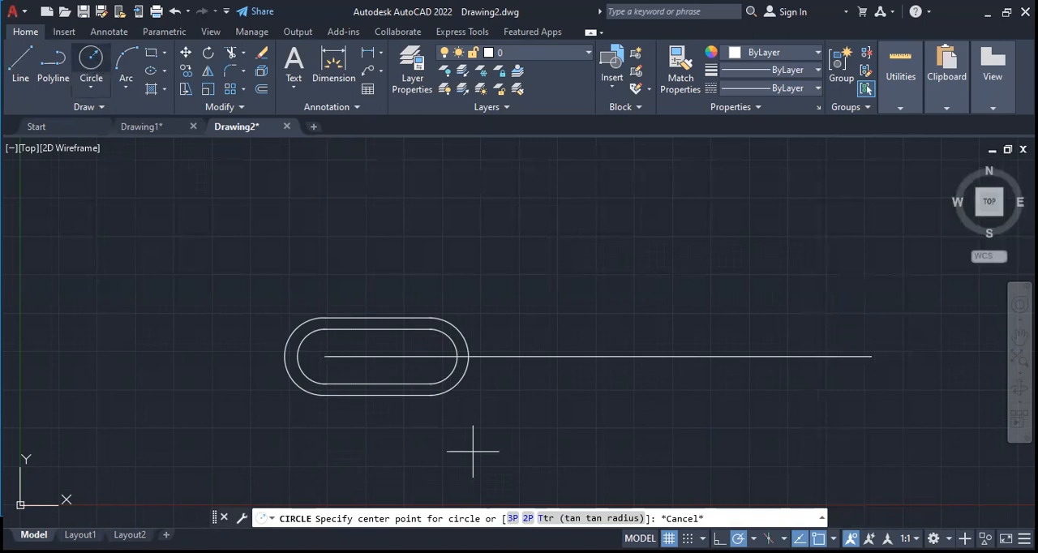
{"action": "left_click", "coordinate": [598, 356]}
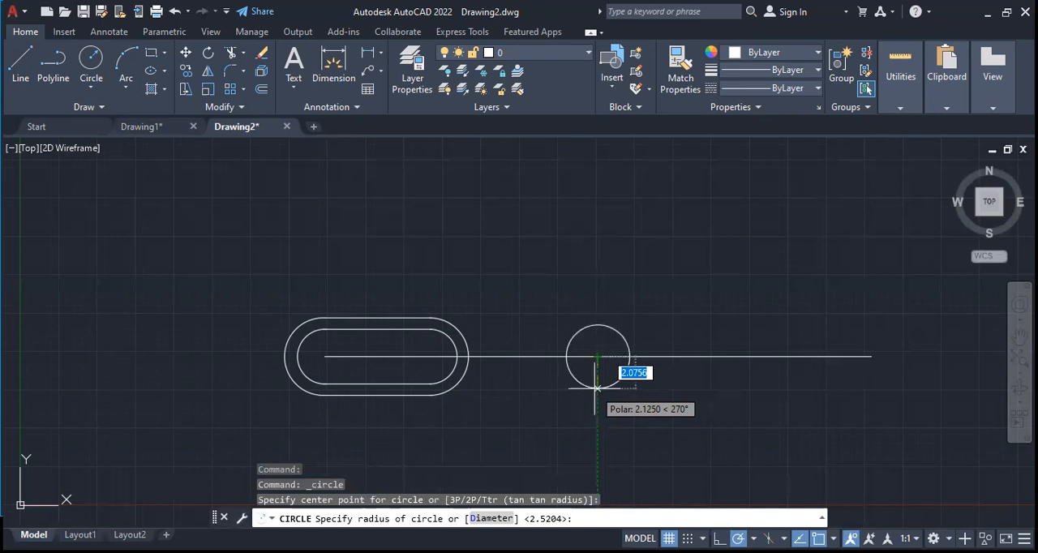
{"action": "left_click", "coordinate": [597, 386]}
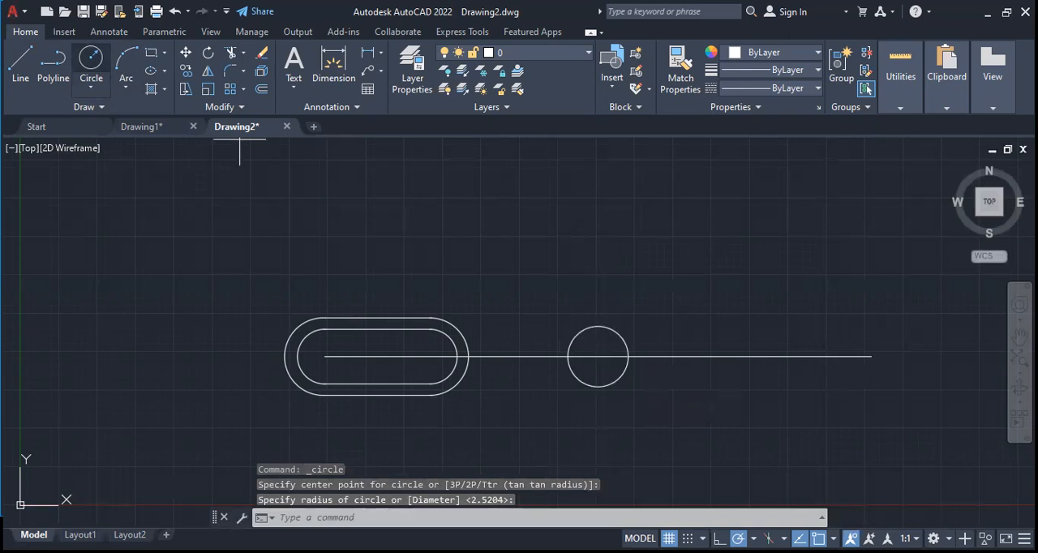
{"action": "key", "text": "space"}
{"action": "left_click", "coordinate": [597, 356]}
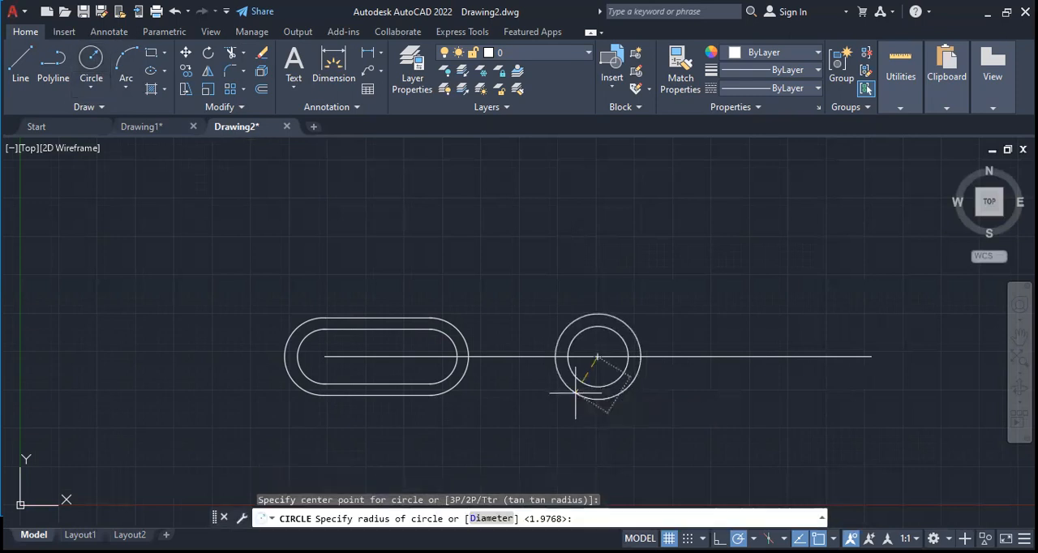
{"action": "left_click", "coordinate": [575, 394]}
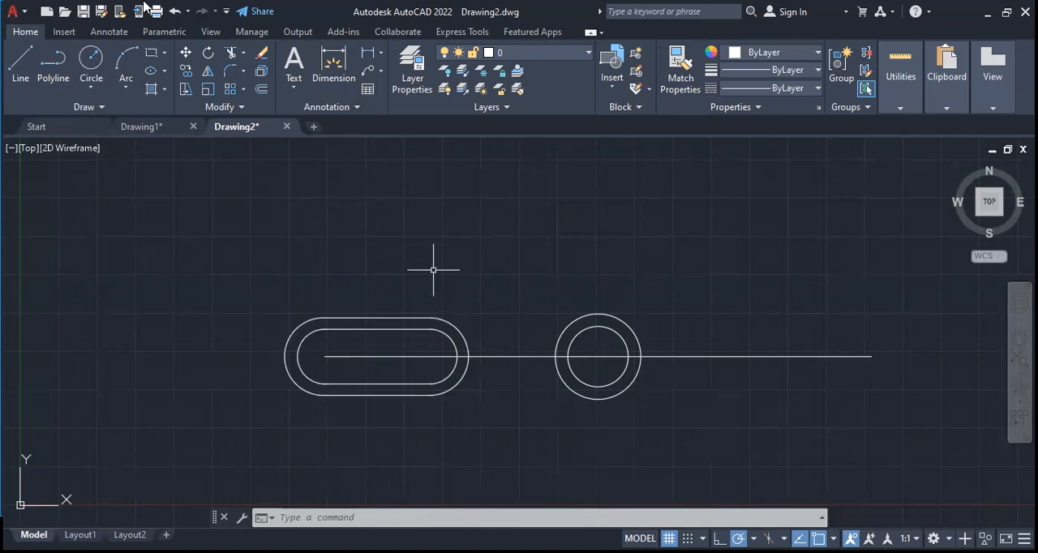
Examine the available text, dimension, multileader and table styles
{"action": "left_click", "coordinate": [331, 81]}
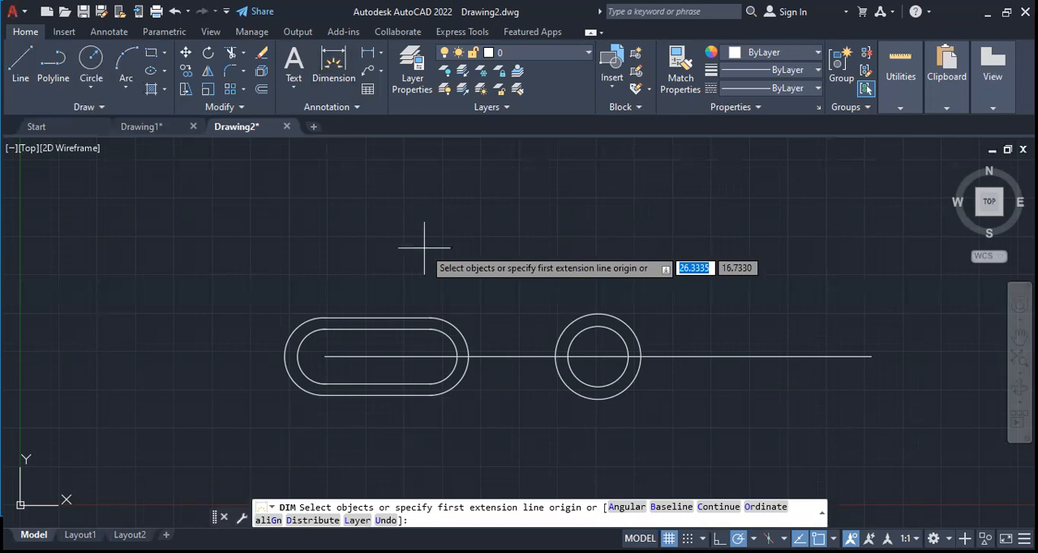
{"action": "left_click", "coordinate": [353, 108]}
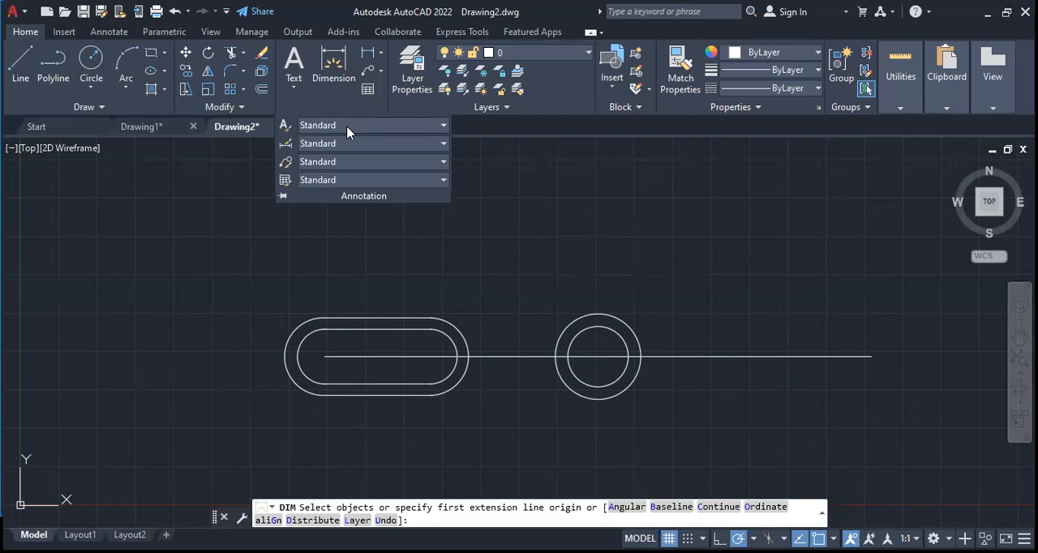
{"action": "left_click", "coordinate": [432, 127]}
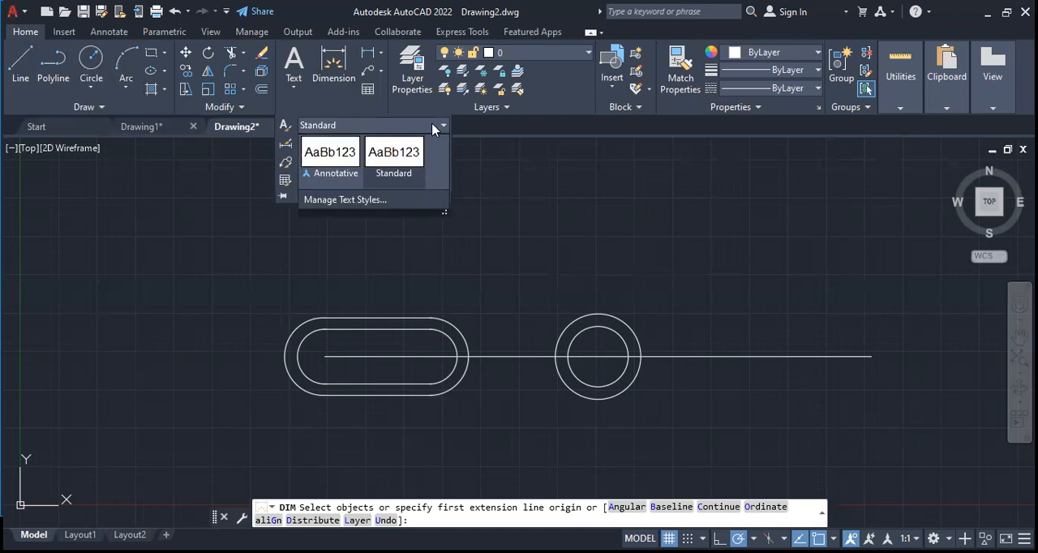
{"action": "left_click", "coordinate": [432, 128]}
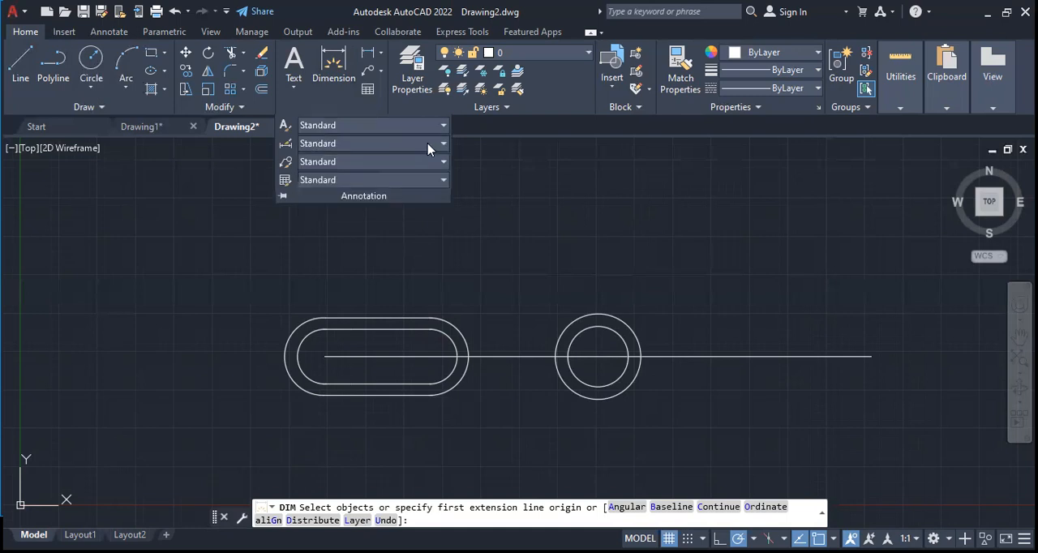
{"action": "left_click", "coordinate": [428, 146]}
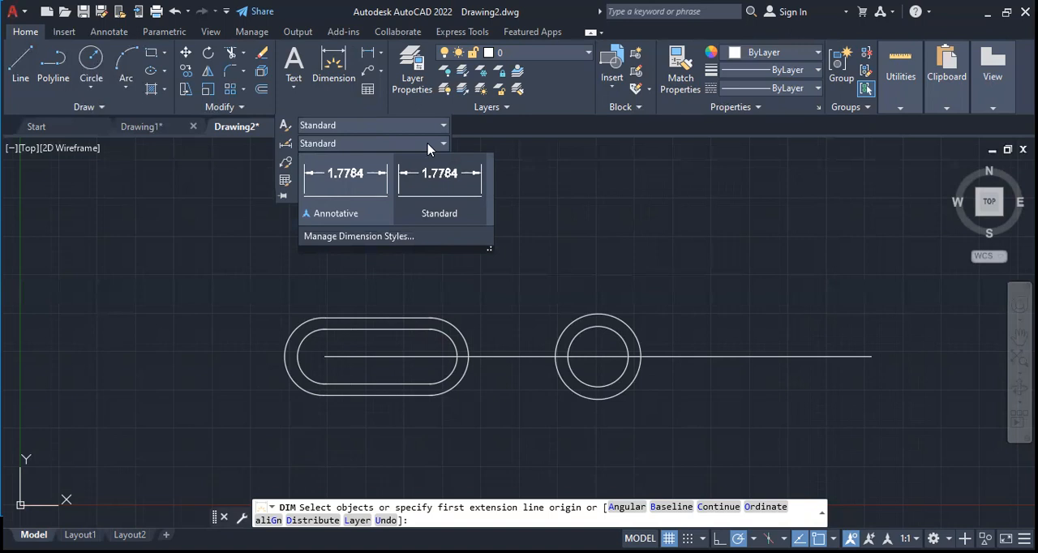
{"action": "left_click", "coordinate": [428, 147]}
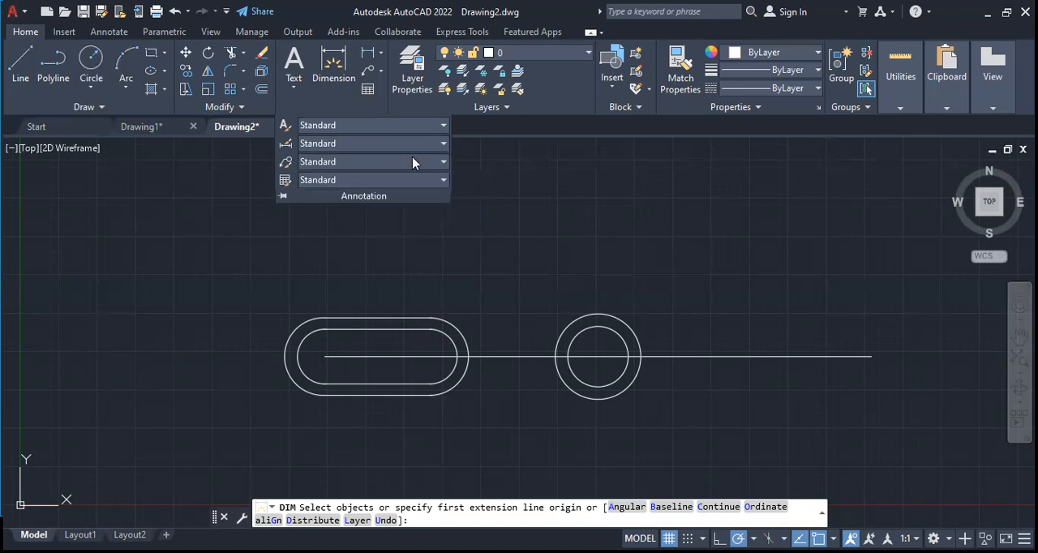
{"action": "left_click", "coordinate": [412, 160]}
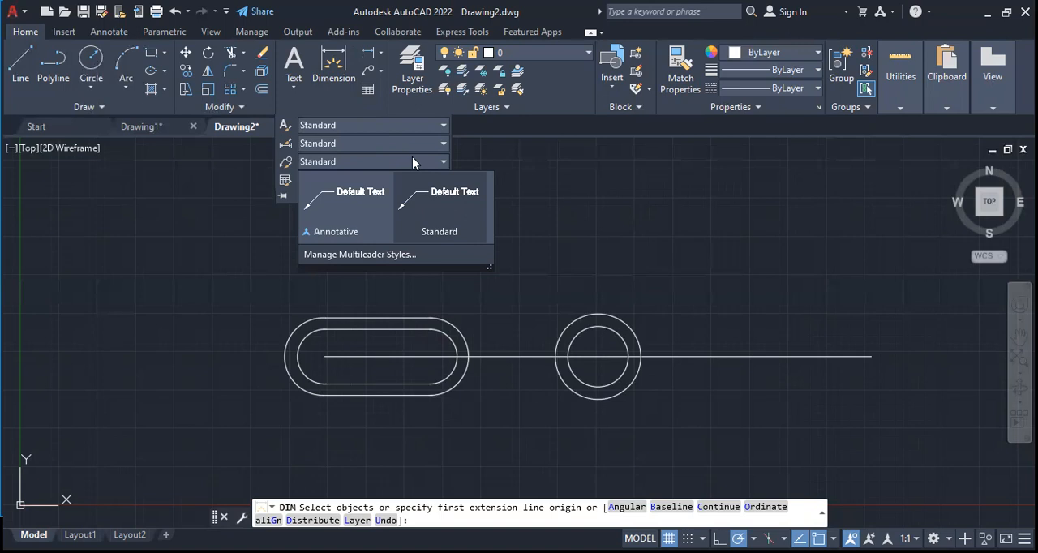
{"action": "left_click", "coordinate": [412, 161]}
{"action": "left_click", "coordinate": [408, 180]}
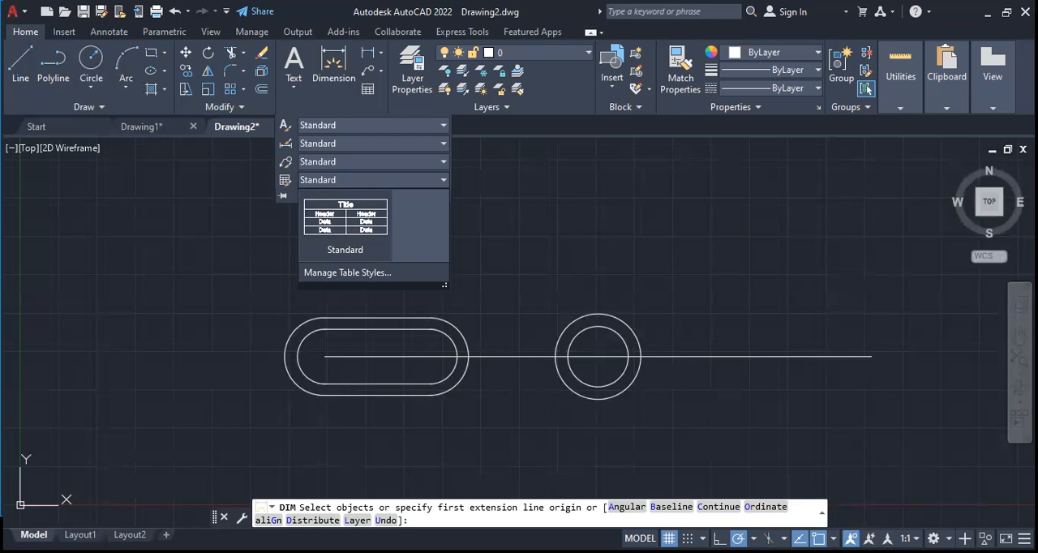
{"action": "left_click", "coordinate": [143, 281]}
{"action": "key", "text": "Escape"}
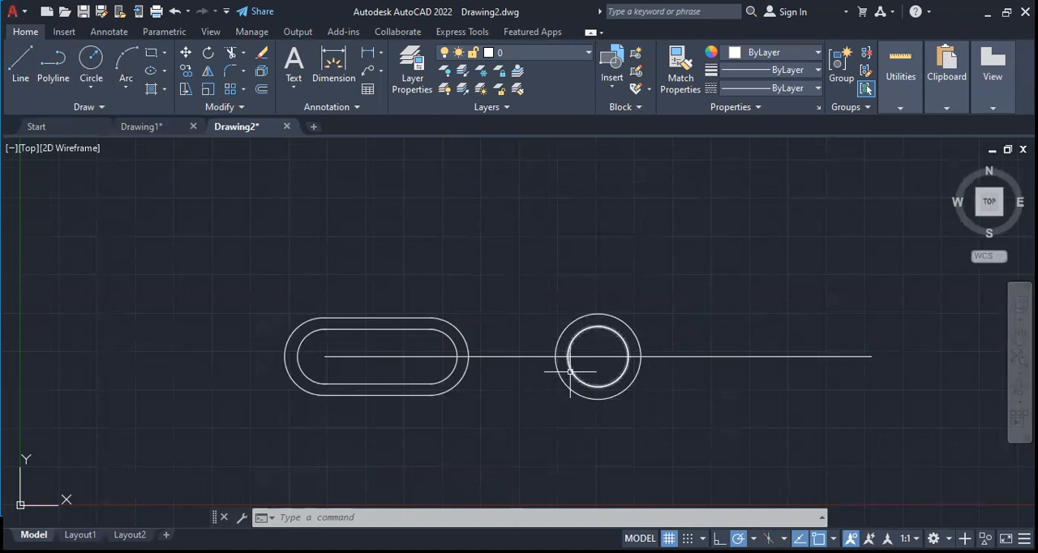
Draw a short vertical line across the long horizontal line near its right end and trim the long line back to it
{"action": "left_click", "coordinate": [80, 61]}
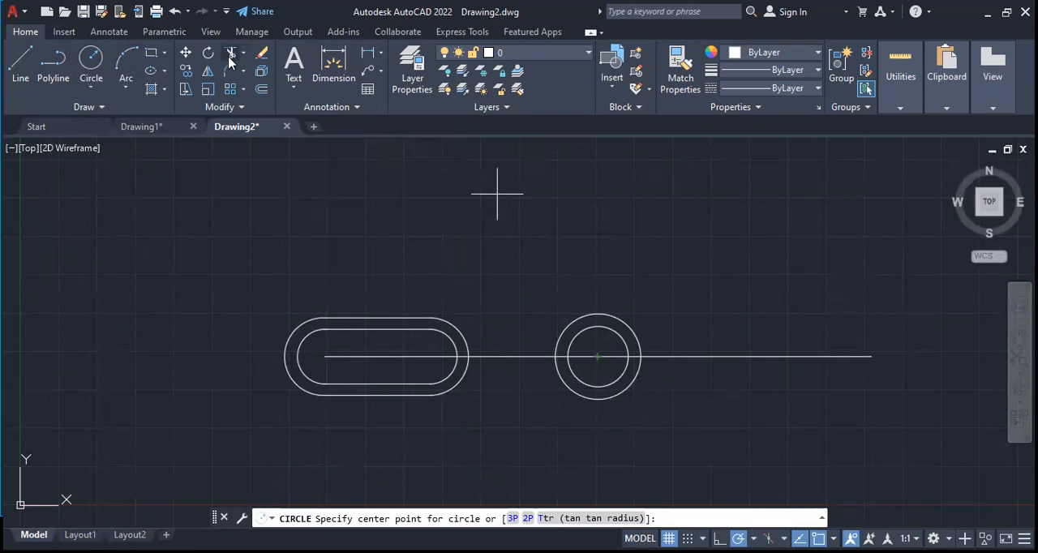
{"action": "left_click", "coordinate": [21, 61]}
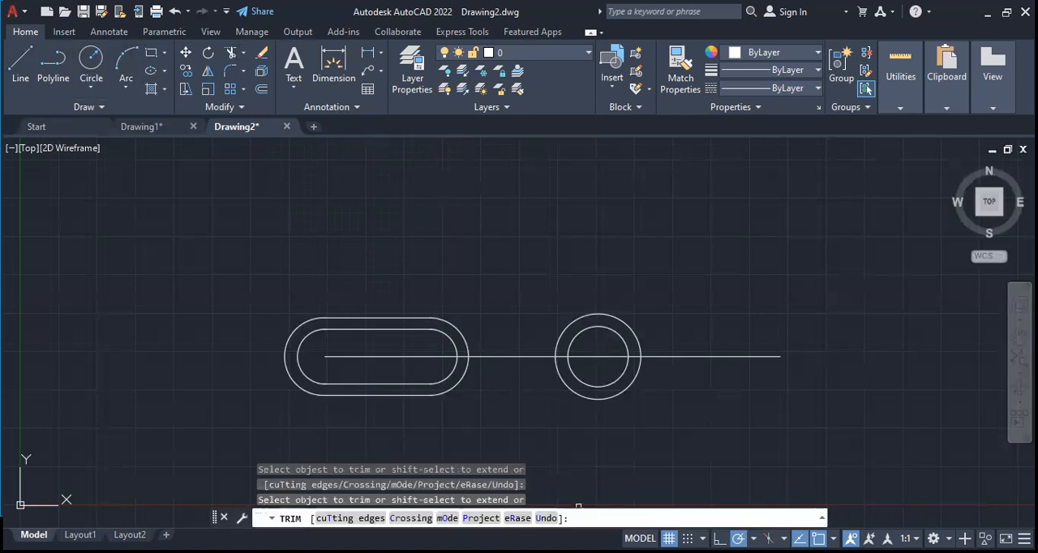
Enable the Endpoint object snap and disable Midpoint for placing a circle at the shortened line's right end
{"action": "left_click", "coordinate": [832, 538]}
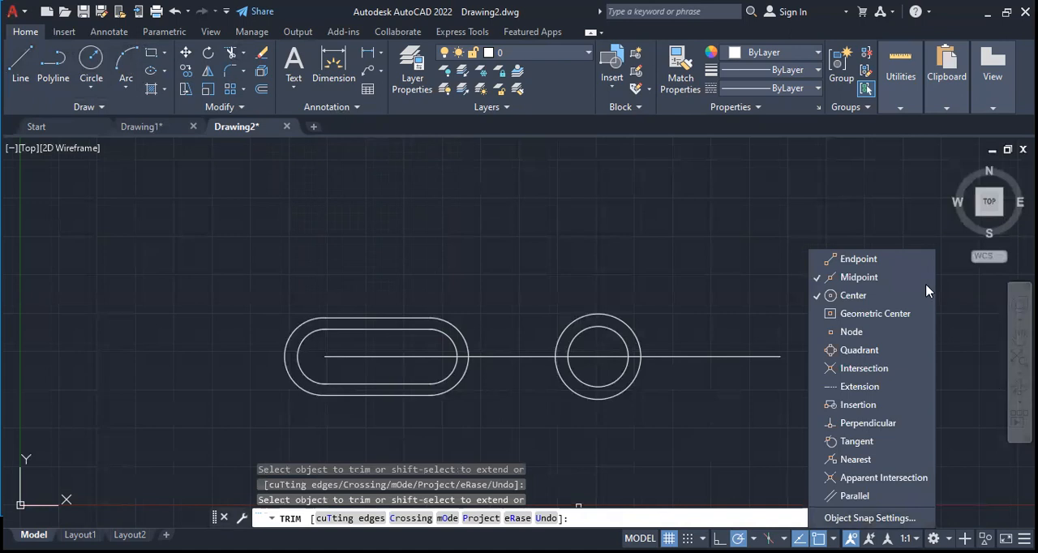
{"action": "left_click", "coordinate": [886, 267]}
{"action": "left_click", "coordinate": [876, 274]}
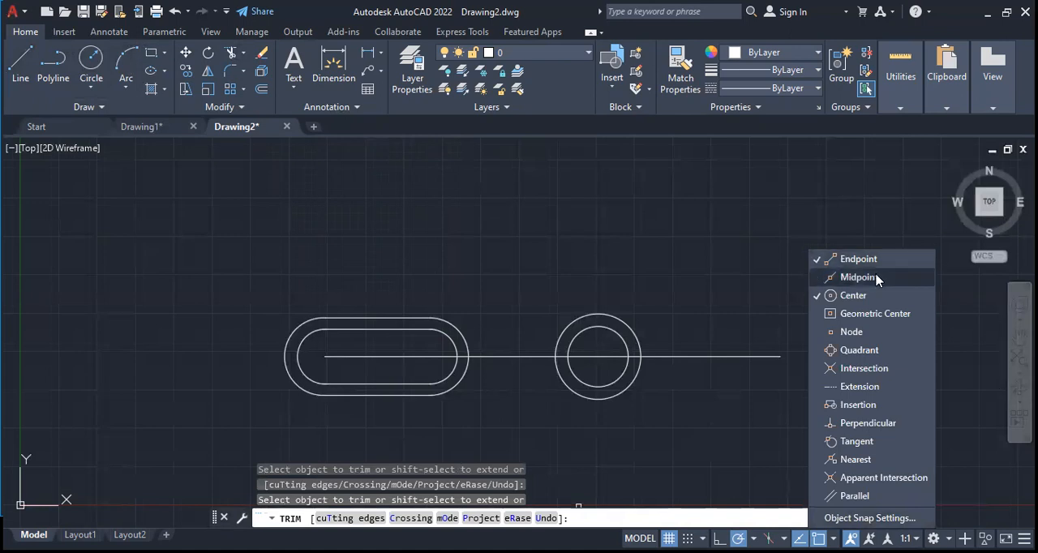
{"action": "left_click", "coordinate": [683, 287]}
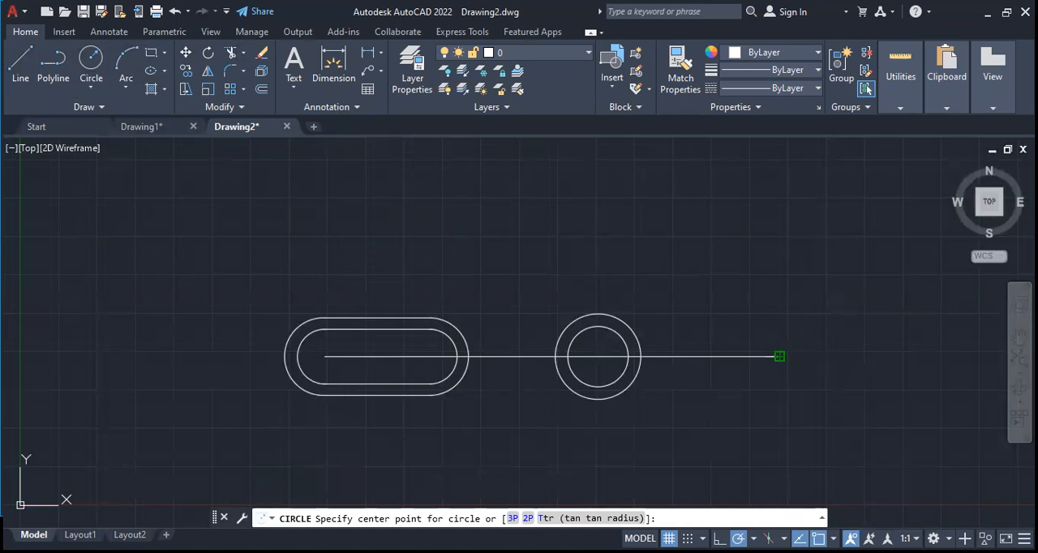
Draw a circle with a radius of about 1.24 centred on the long horizontal line's right end
{"action": "left_click", "coordinate": [779, 356]}
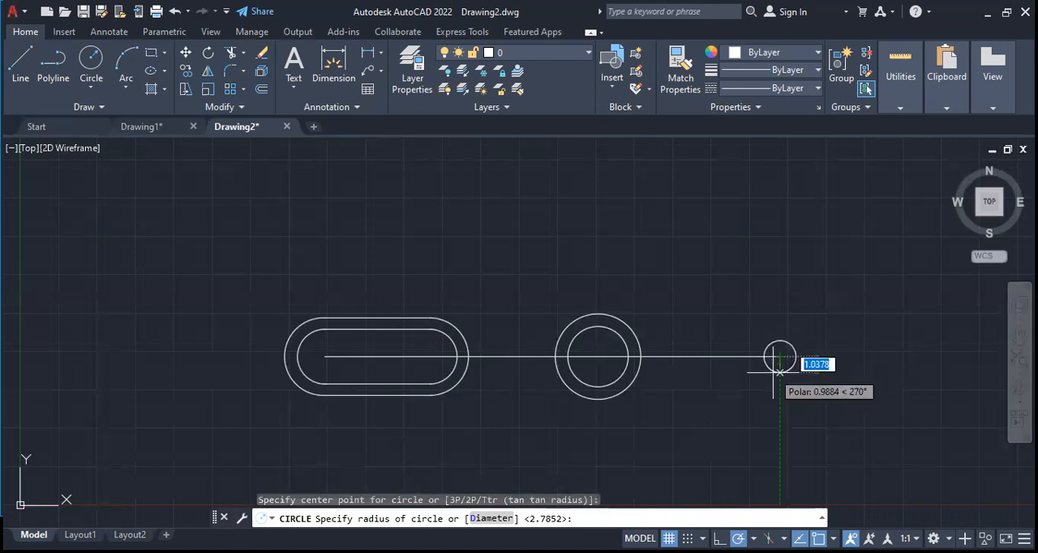
{"action": "left_click", "coordinate": [785, 374]}
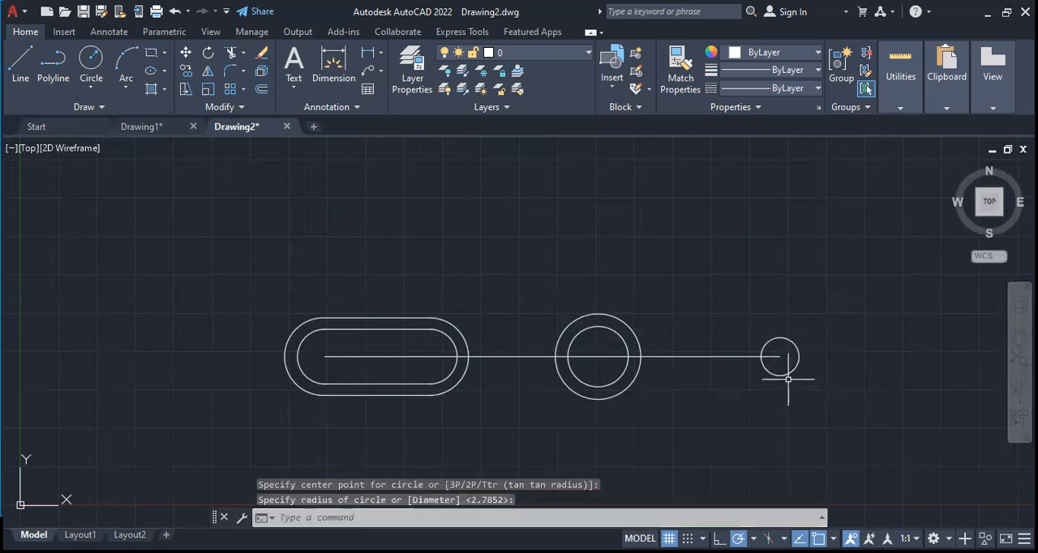
Disable the Center object snap and enable Tangent for drawing a three-point arc
{"action": "left_click", "coordinate": [125, 87]}
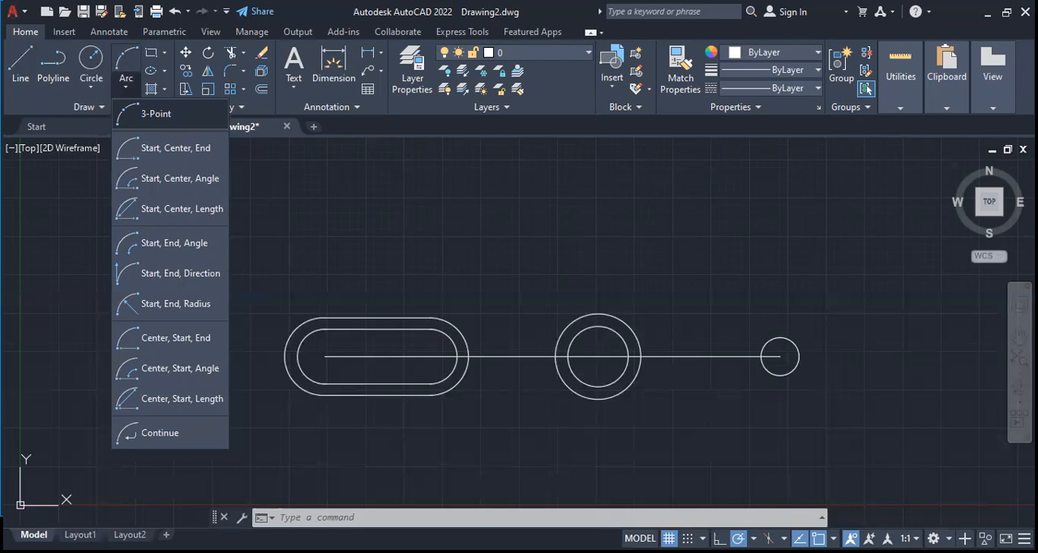
{"action": "left_click", "coordinate": [156, 113]}
{"action": "left_click", "coordinate": [832, 538]}
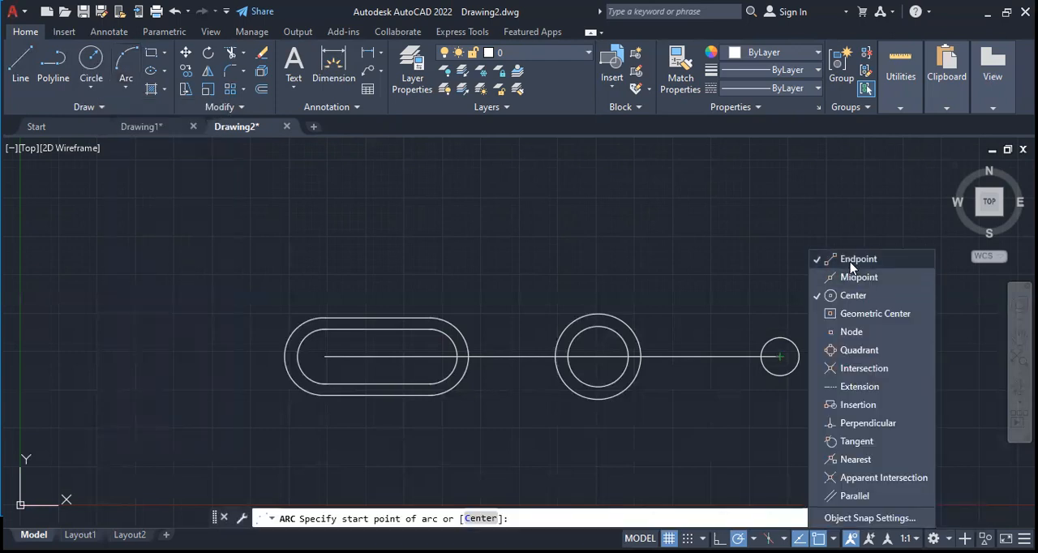
{"action": "left_click", "coordinate": [849, 296]}
{"action": "left_click", "coordinate": [860, 442]}
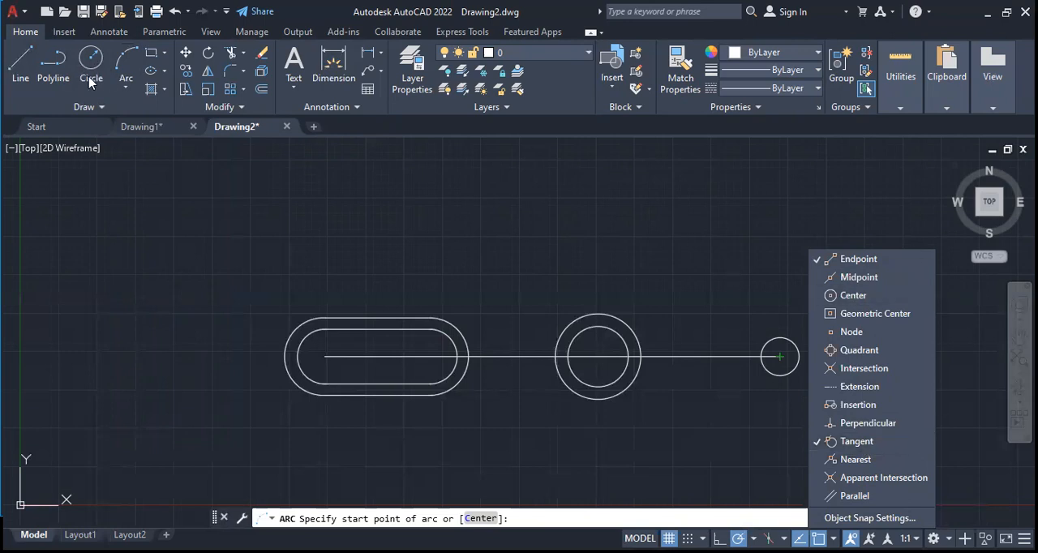
{"action": "left_click", "coordinate": [128, 68]}
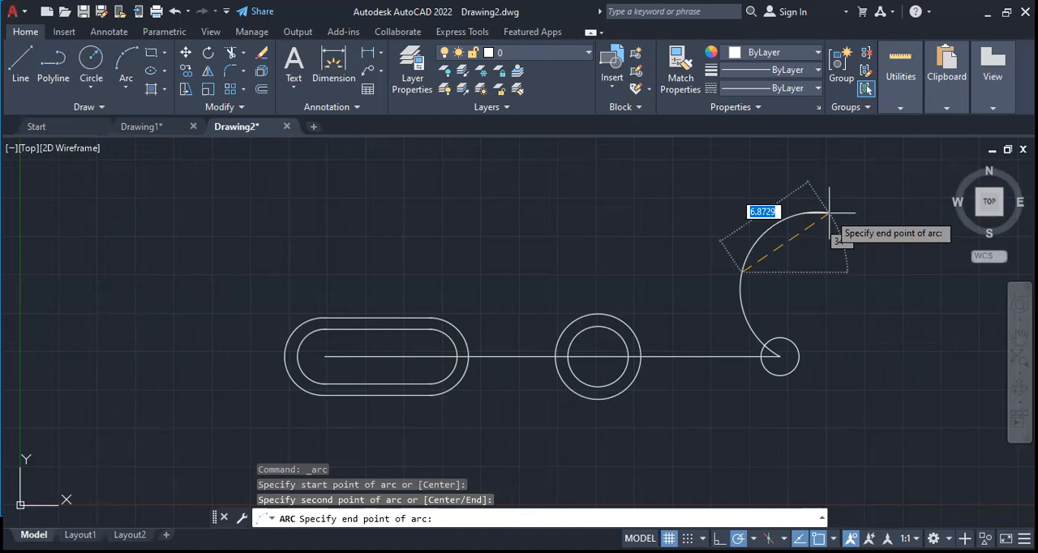
{"action": "key", "text": "ctrl+z"}
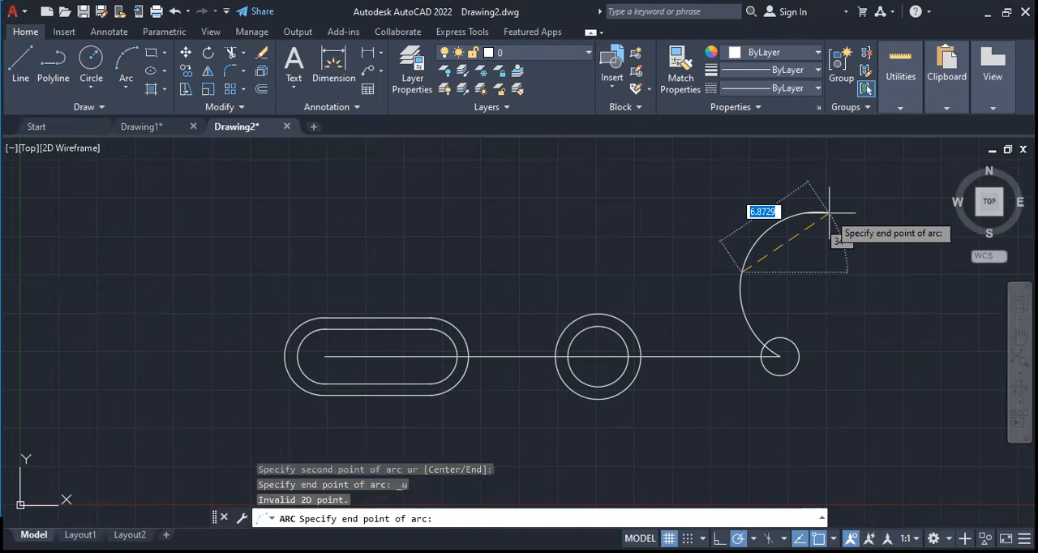
{"action": "key", "text": "Escape"}
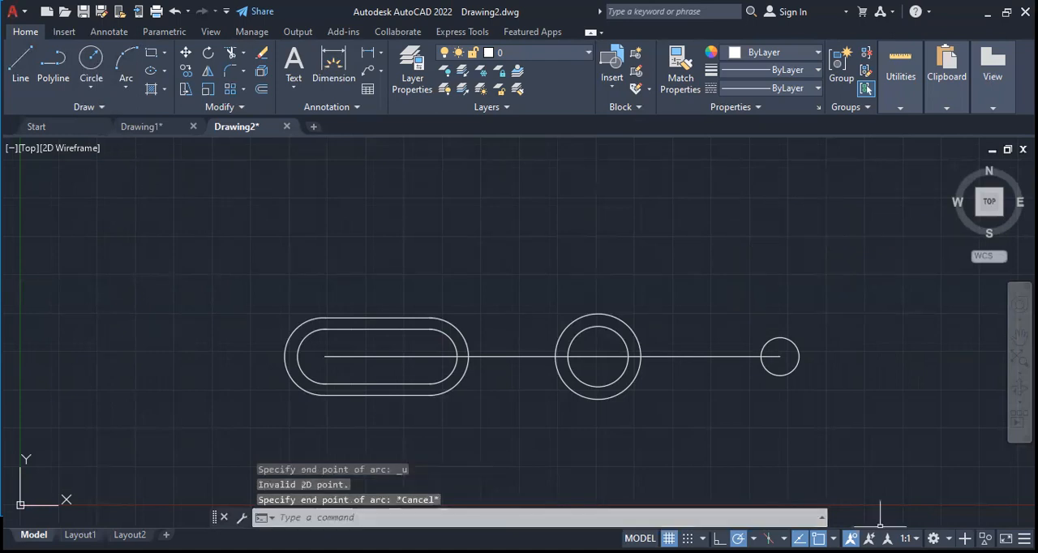
Disable the Endpoint and Tangent object snaps
{"action": "left_click", "coordinate": [833, 538]}
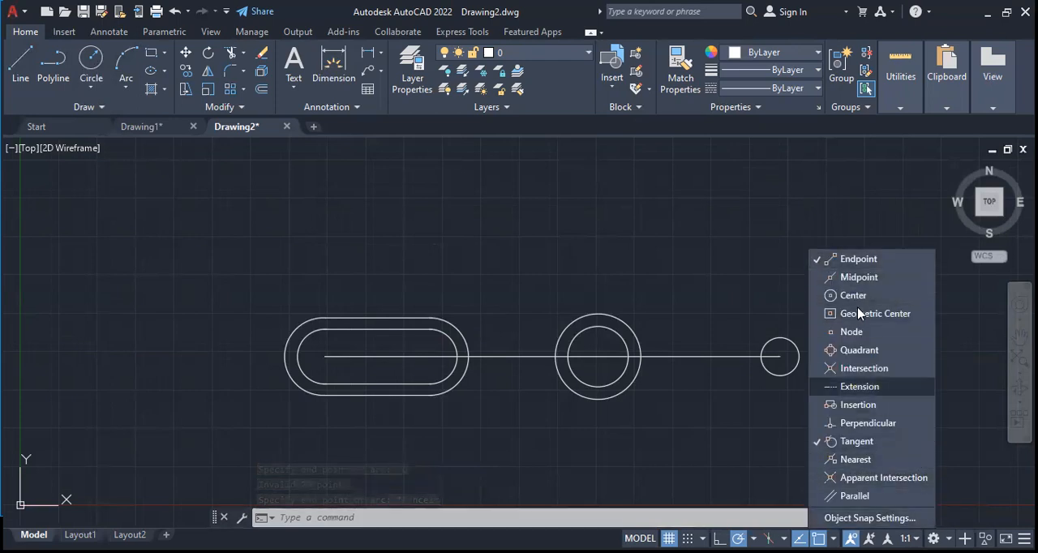
{"action": "left_click", "coordinate": [859, 259]}
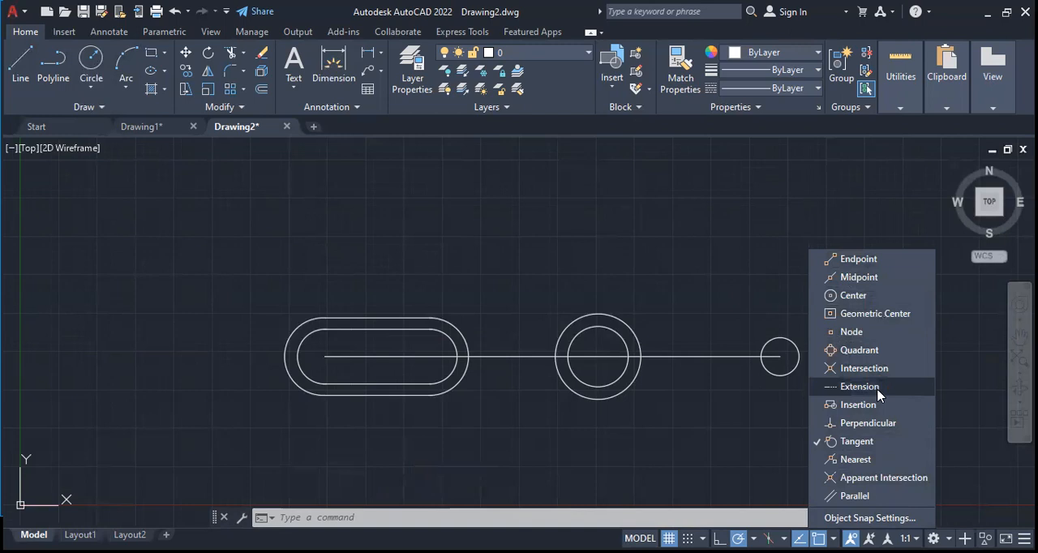
{"action": "left_click", "coordinate": [853, 442]}
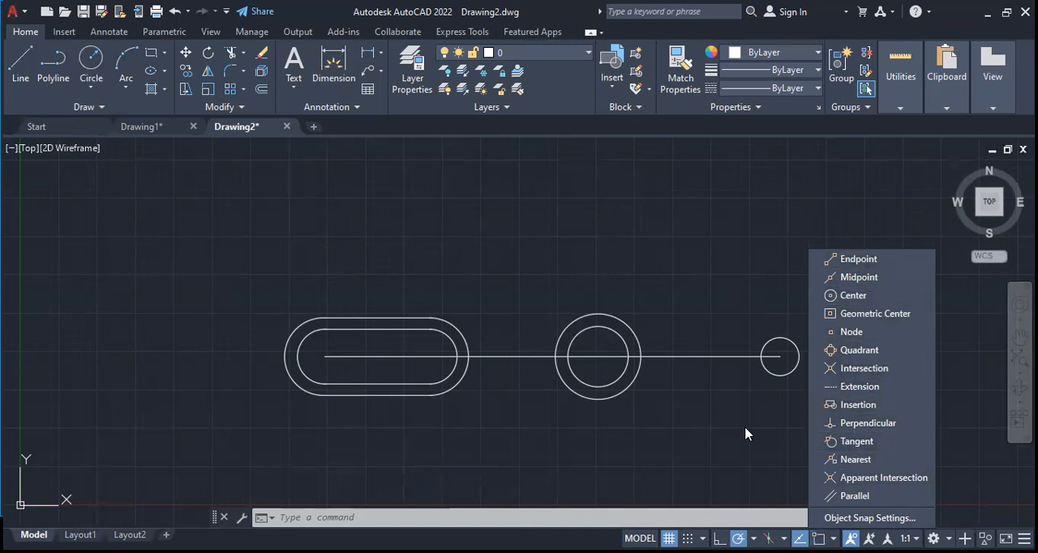
Draw a three-point arc curving up and to the left from the left edge of the circle at the line's end
{"action": "left_click", "coordinate": [118, 64]}
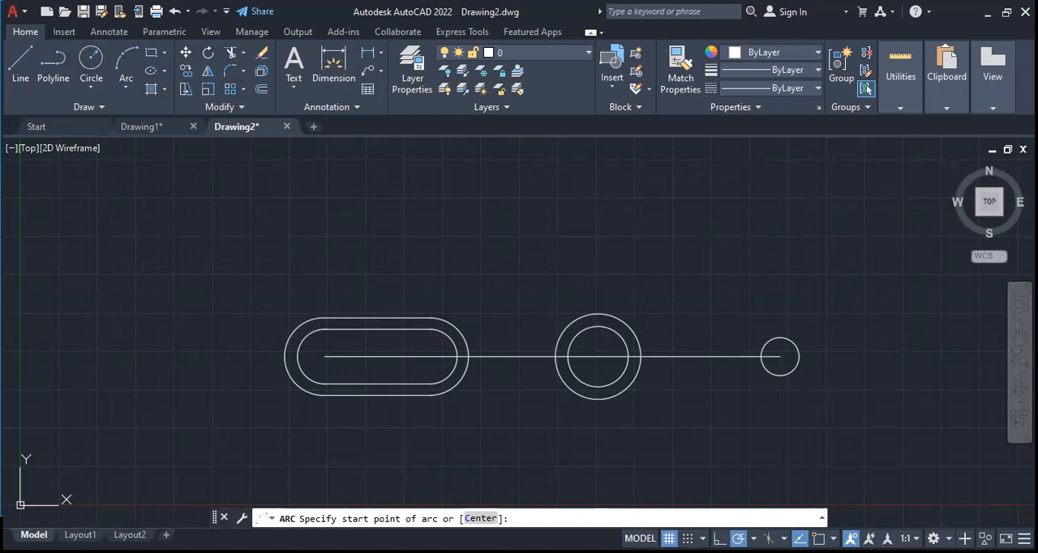
{"action": "left_click", "coordinate": [760, 356]}
{"action": "left_click", "coordinate": [749, 296]}
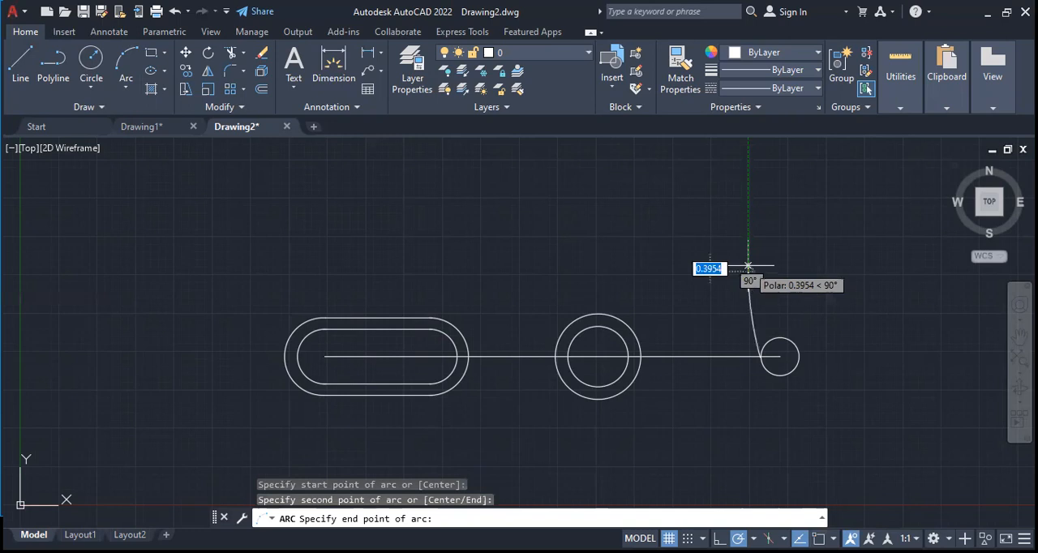
{"action": "key", "text": "ctrl+z"}
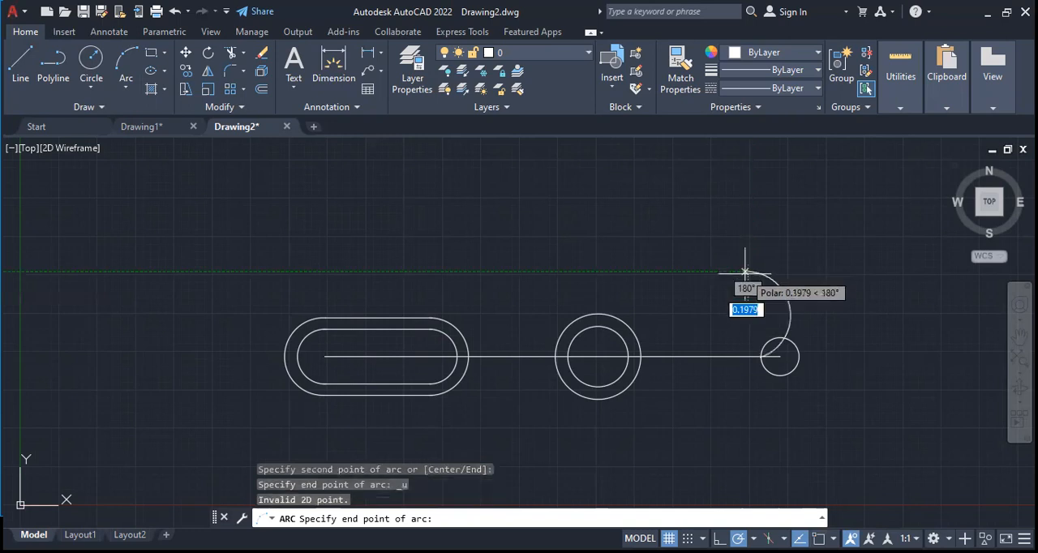
{"action": "key", "text": "ctrl+z"}
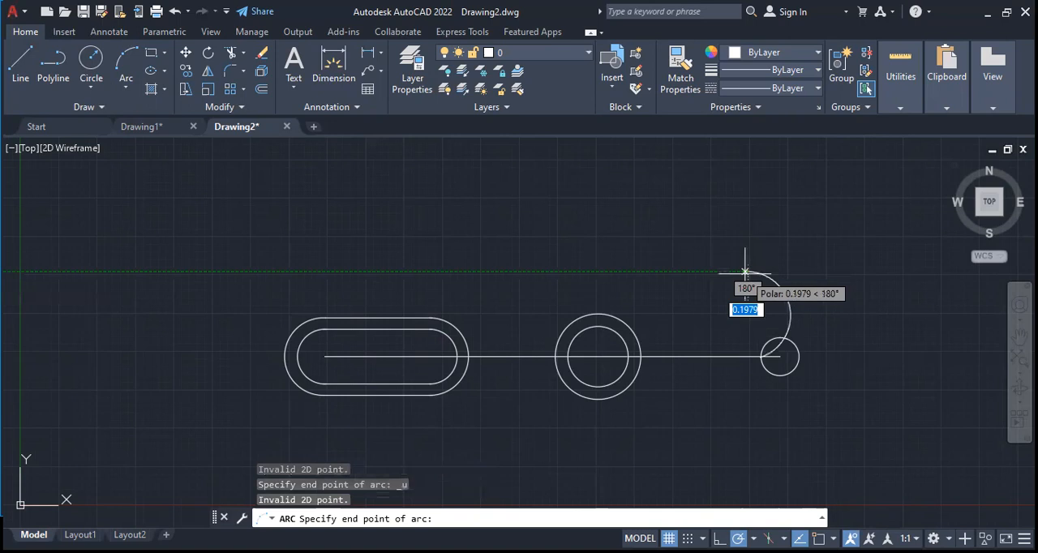
{"action": "key", "text": "Escape"}
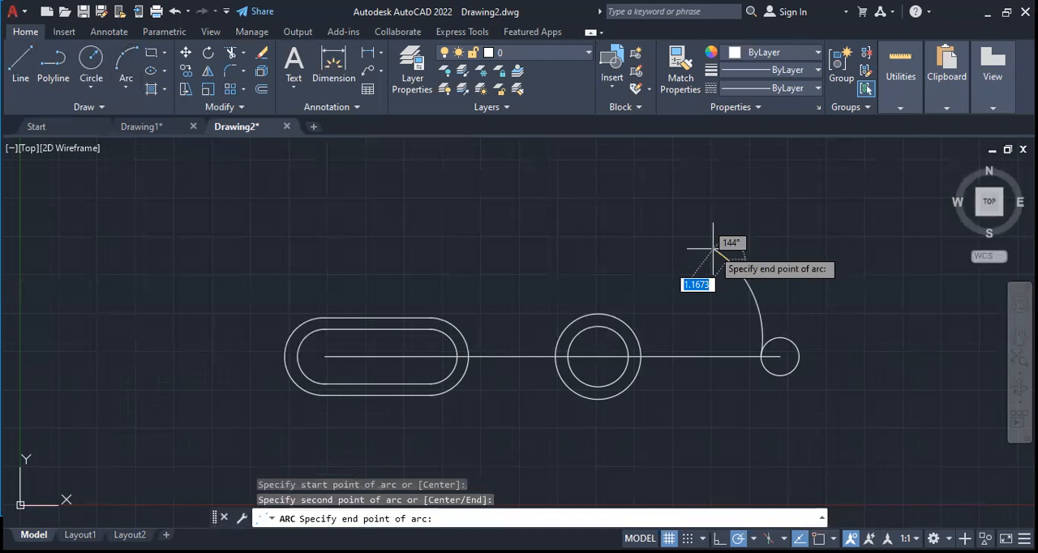
{"action": "left_click", "coordinate": [713, 249]}
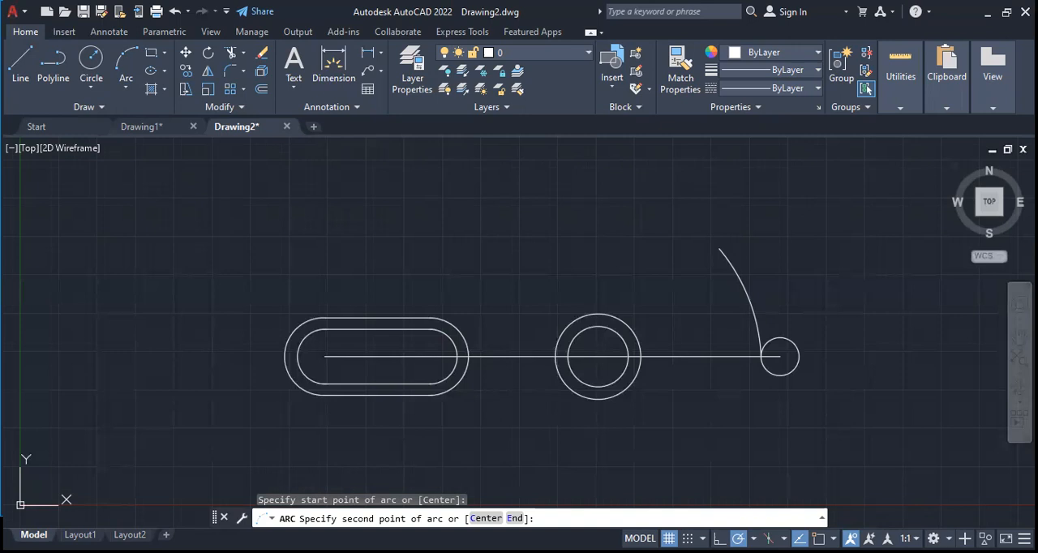
{"action": "left_click", "coordinate": [718, 249]}
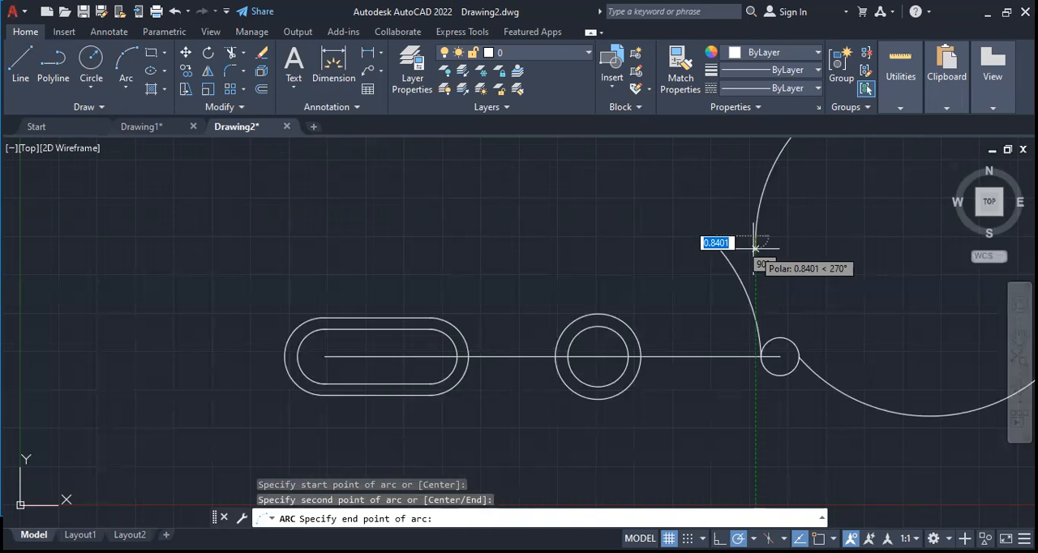
{"action": "key", "text": "ctrl+z"}
{"action": "key", "text": "Escape"}
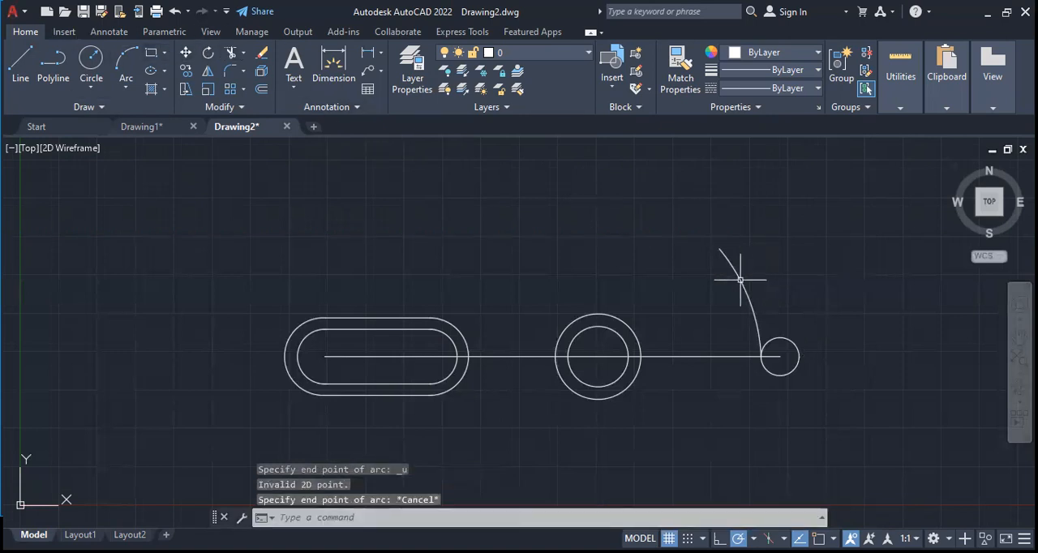
Remove the arc above the line's end circle using Trim
{"action": "mouse_move", "coordinate": [748, 281]}
{"action": "left_mouse_down"}
{"action": "mouse_move", "coordinate": [713, 292]}
{"action": "mouse_move", "coordinate": [732, 290]}
{"action": "left_mouse_up"}
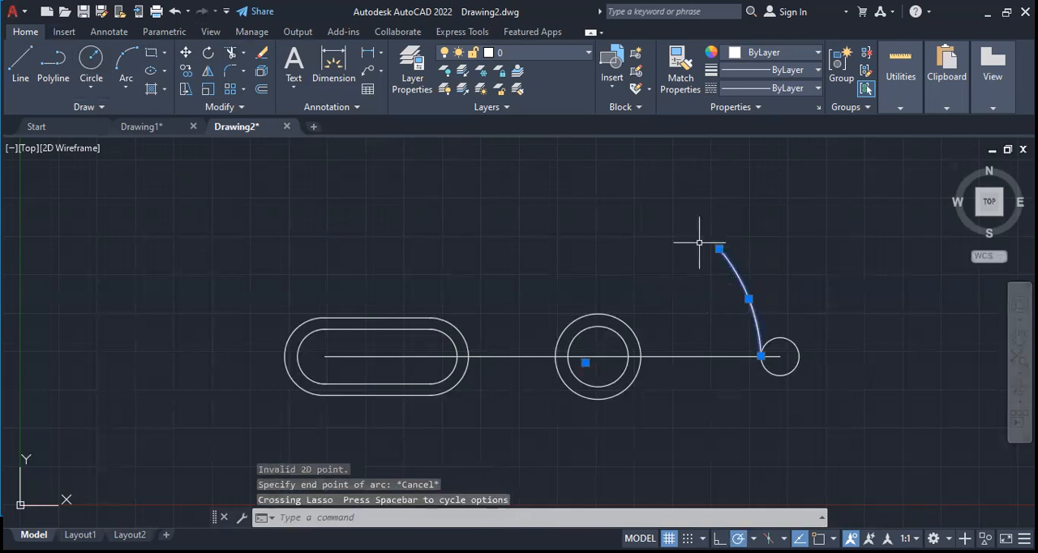
{"action": "left_click", "coordinate": [227, 55]}
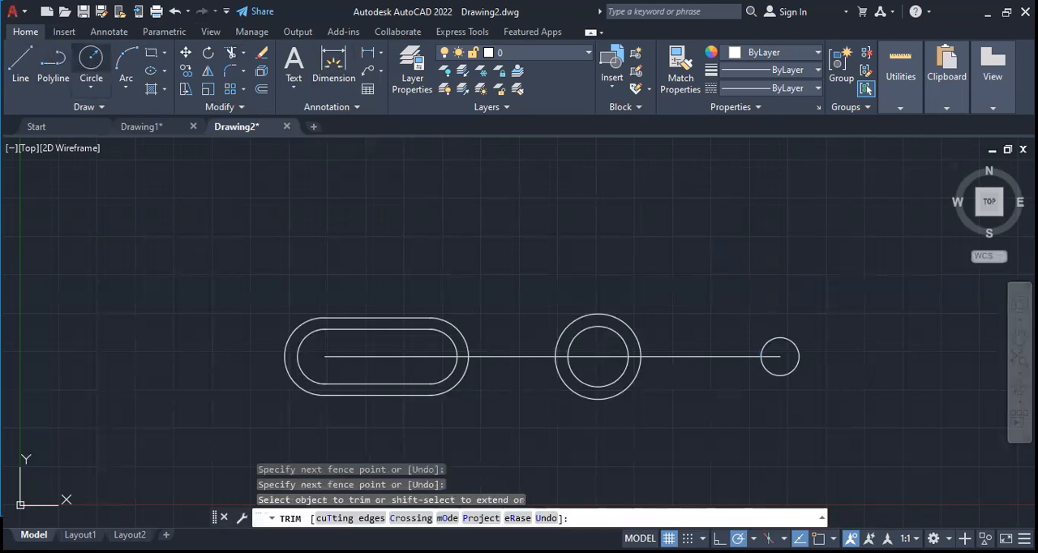
Draw a slightly larger circle above and a little to the left of the circle at the line's end
{"action": "left_click", "coordinate": [91, 59]}
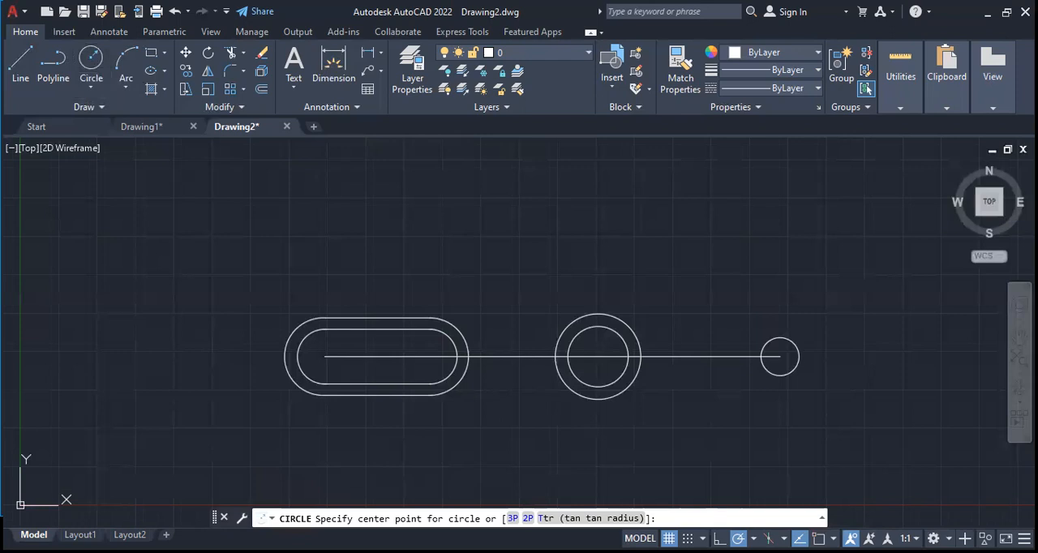
{"action": "left_click", "coordinate": [747, 265]}
{"action": "left_click", "coordinate": [767, 273]}
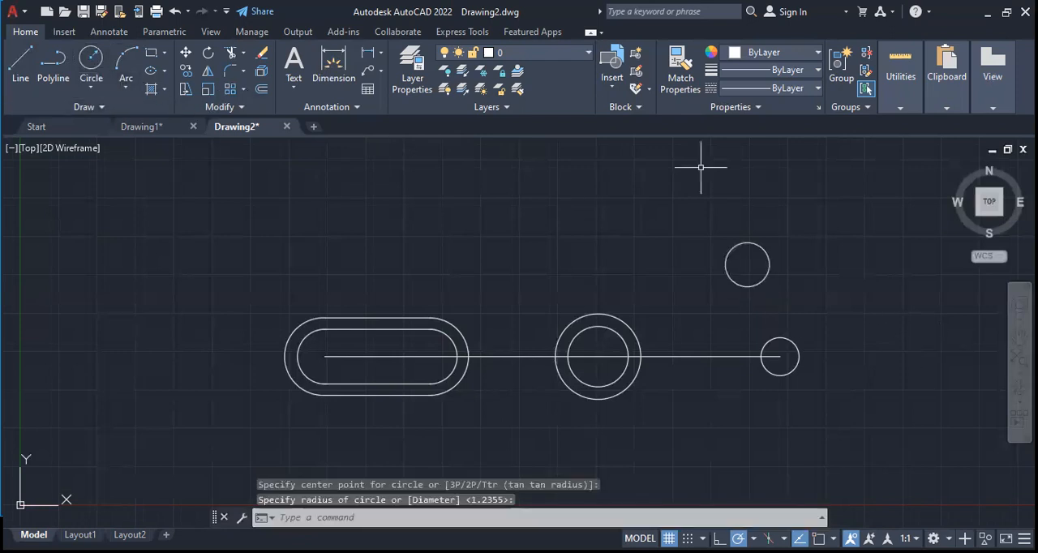
Connect the left edges and the right edges of the upper and lower circles with two Start, End, Direction arcs
{"action": "left_click", "coordinate": [125, 70]}
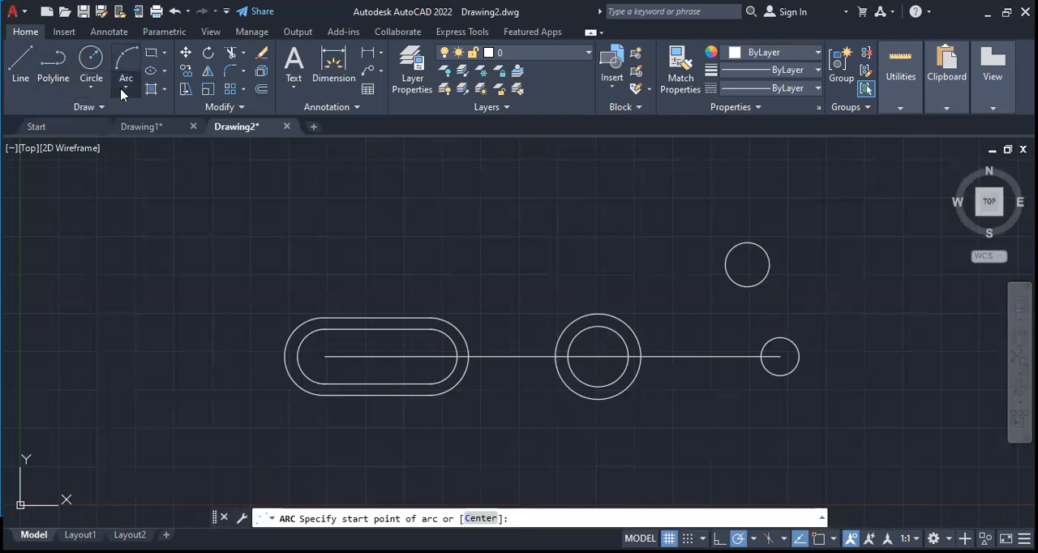
{"action": "left_click", "coordinate": [123, 89]}
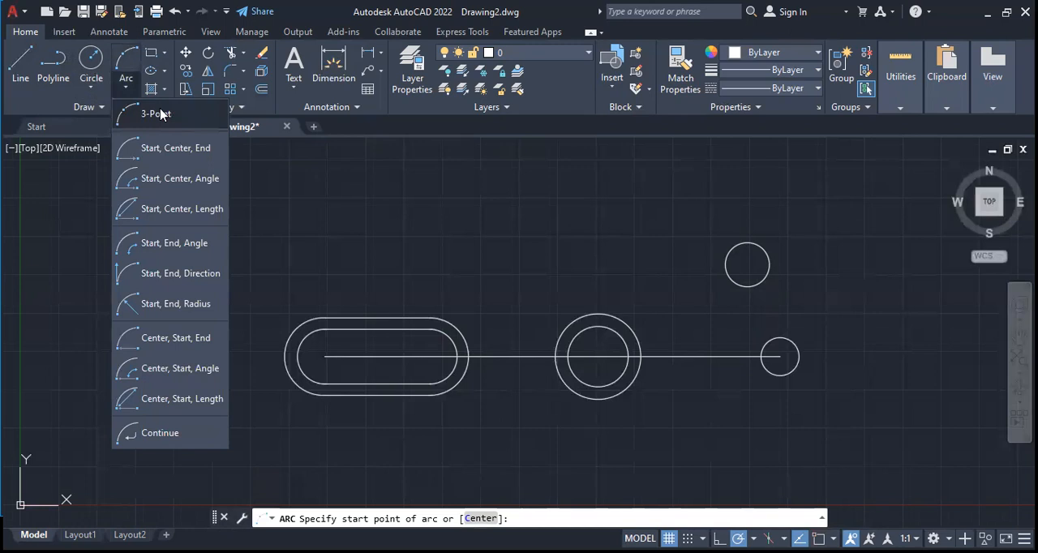
{"action": "left_click", "coordinate": [168, 282]}
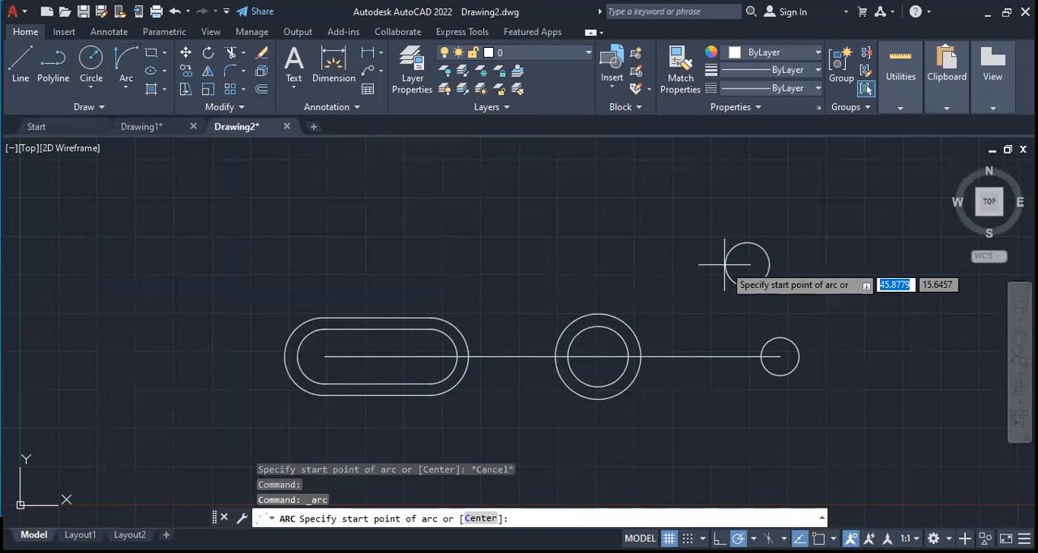
{"action": "left_click", "coordinate": [724, 263]}
{"action": "left_click", "coordinate": [761, 357]}
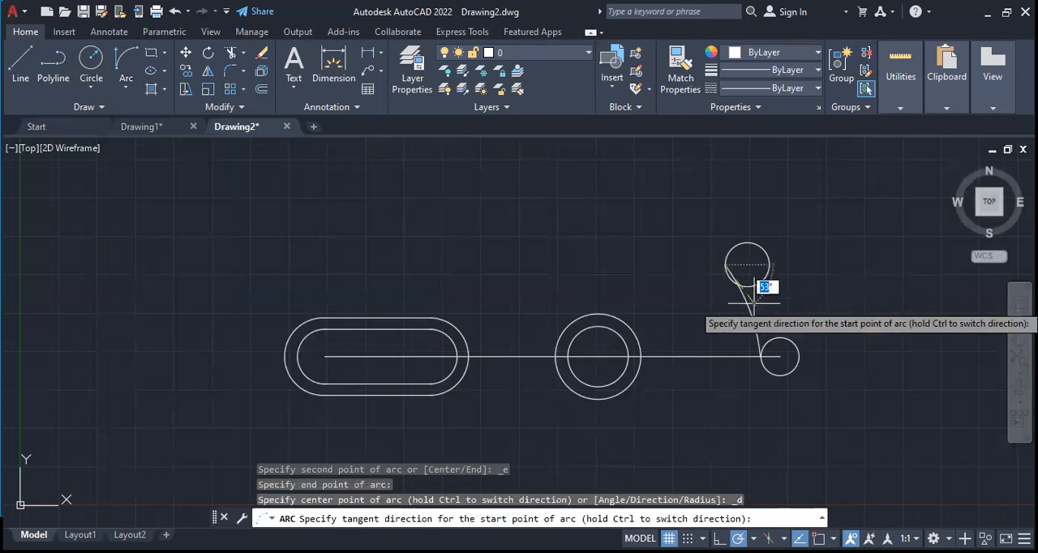
{"action": "left_click", "coordinate": [762, 345]}
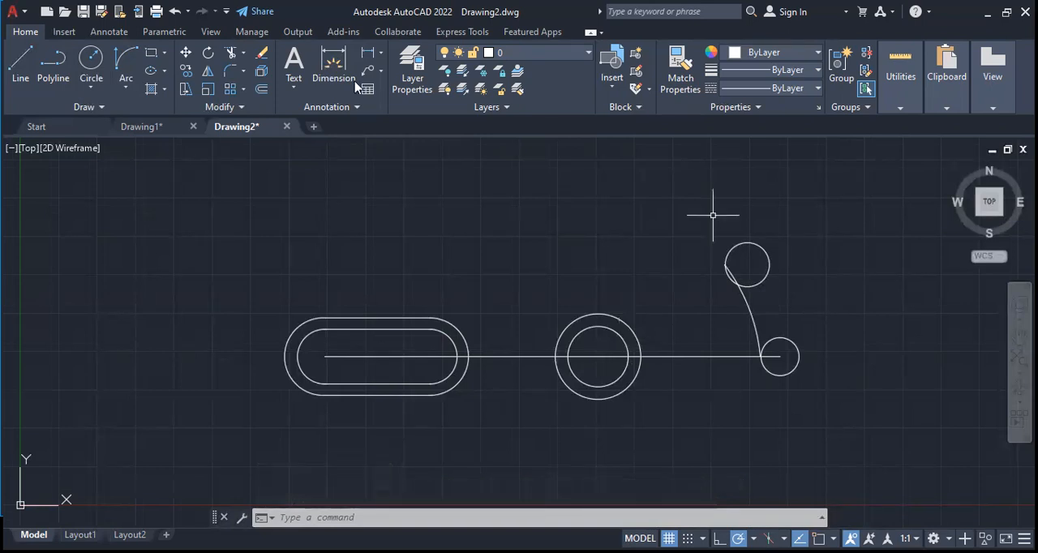
{"action": "left_click", "coordinate": [125, 87]}
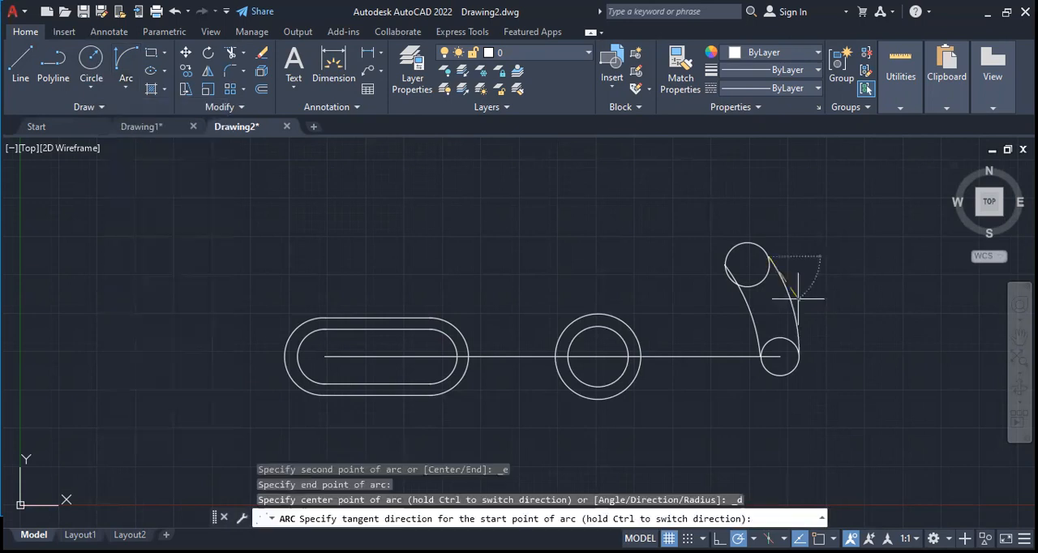
{"action": "left_click", "coordinate": [797, 299]}
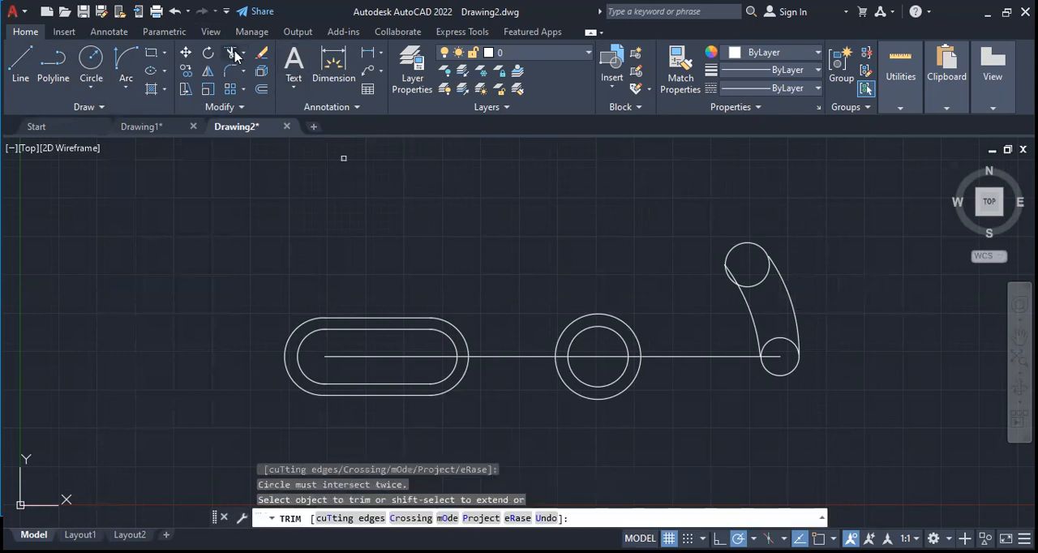
Use Trim to remove the two single circles and their connecting arcs, and cut the horizontal line back to the middle outer circle
{"action": "left_click", "coordinate": [231, 52]}
{"action": "key", "text": "Return"}
{"action": "left_click_drag", "start_coordinate": [778, 337], "coordinate": [770, 258]}
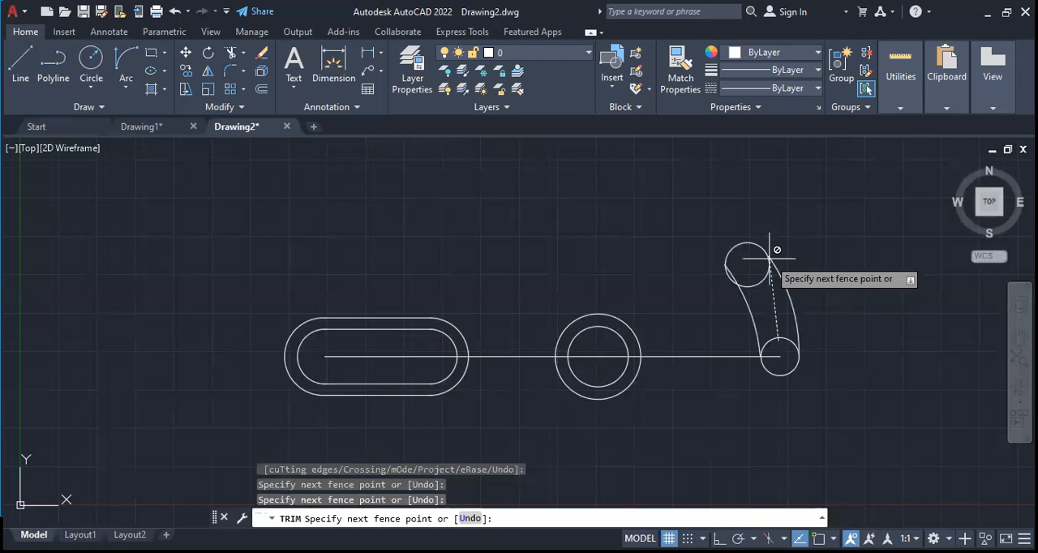
{"action": "key", "text": "Return"}
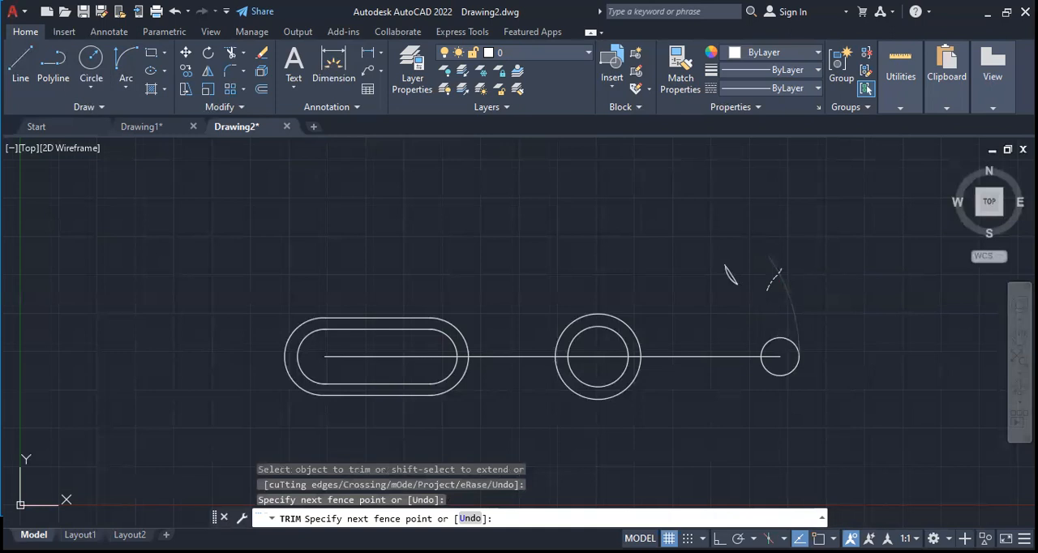
{"action": "key", "text": "Return"}
{"action": "key", "text": "Escape"}
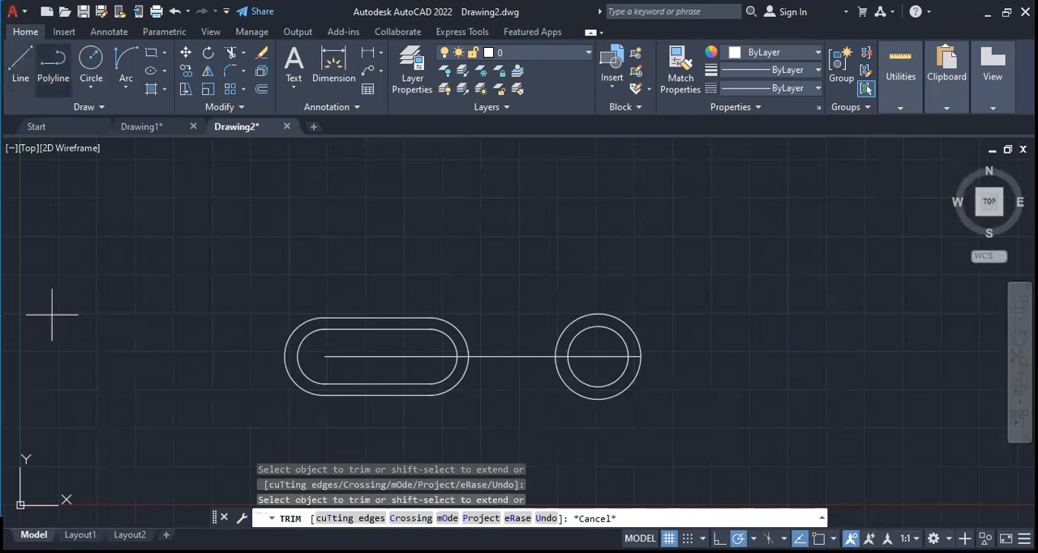
Enable the Endpoint snap and draw a horizontal line outward from the middle outer circle's edge, continuing the slot's centre line
{"action": "type", "text": "l"}
{"action": "key", "text": "Return"}
{"action": "right_click", "coordinate": [809, 250], "text": "shift"}
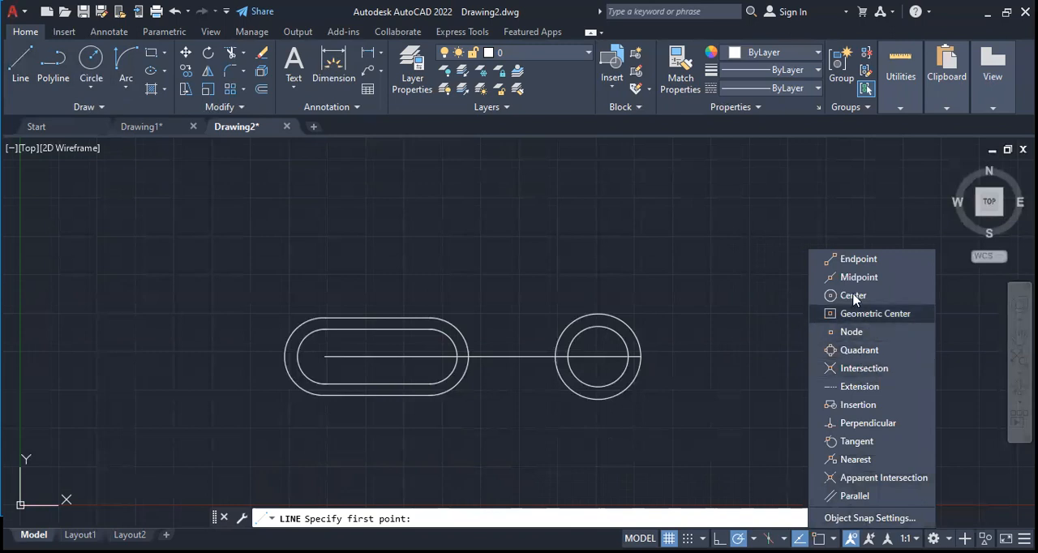
{"action": "left_click", "coordinate": [815, 259]}
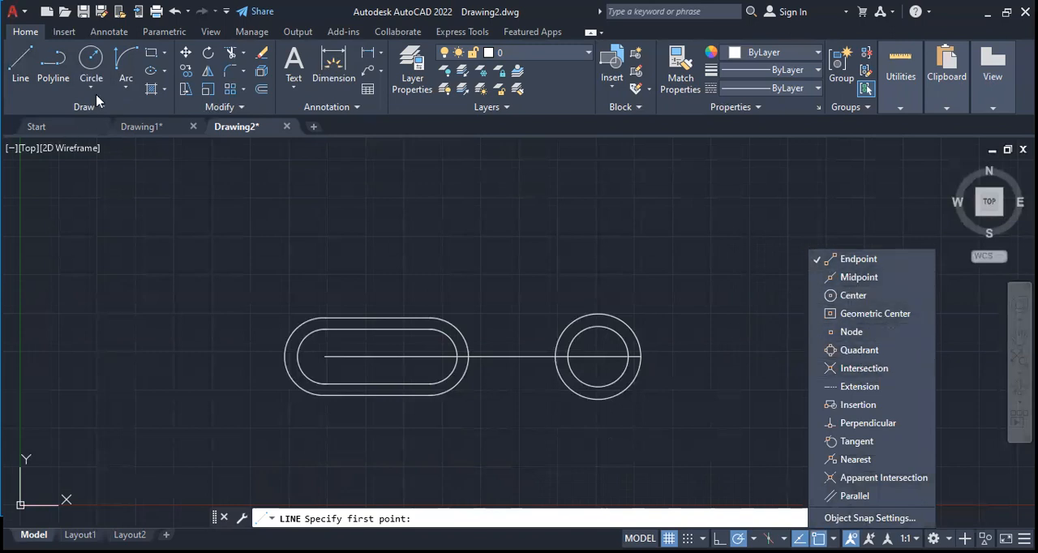
{"action": "left_click", "coordinate": [19, 62]}
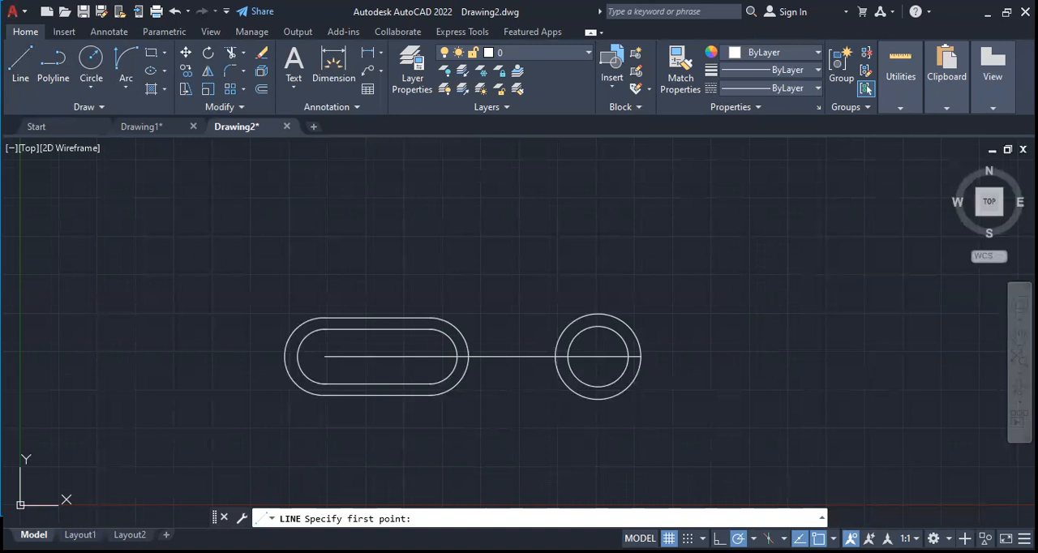
{"action": "left_click", "coordinate": [640, 356]}
{"action": "left_click", "coordinate": [785, 420]}
{"action": "key", "text": "Escape"}
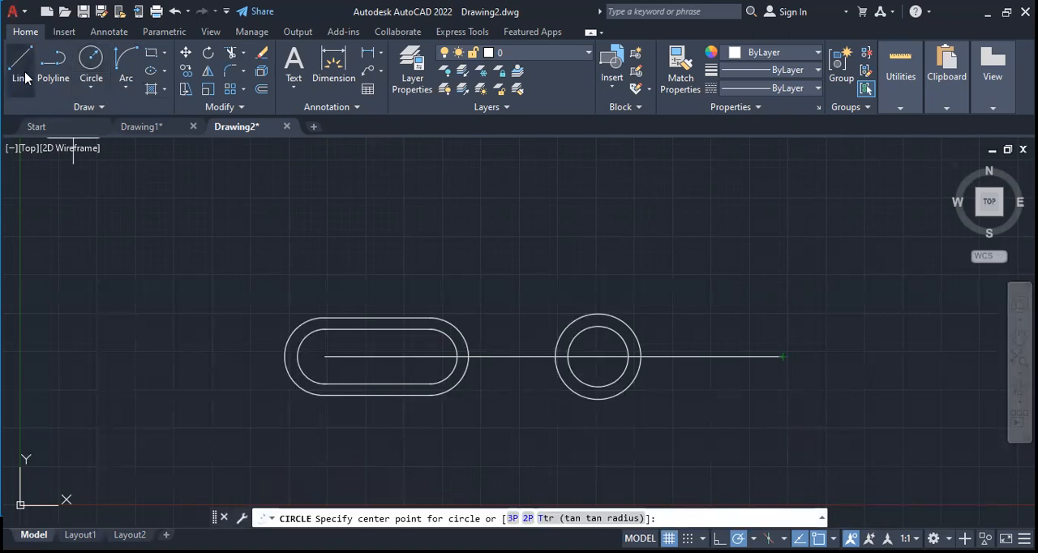
Draw the rounded lower end and both curved sides of a slot at the line's end with Start, End, Direction arcs
{"action": "left_click", "coordinate": [91, 90]}
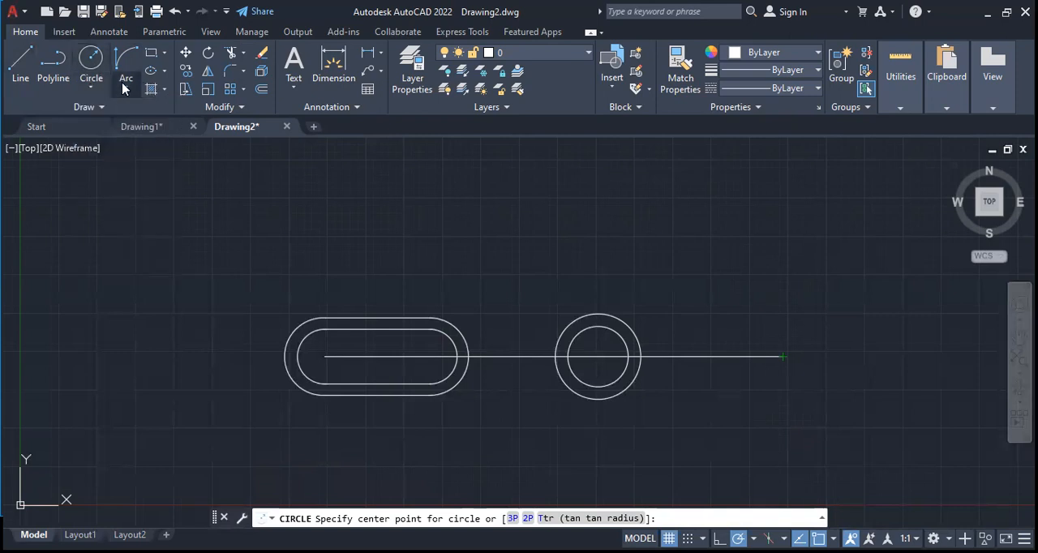
{"action": "left_click", "coordinate": [124, 90]}
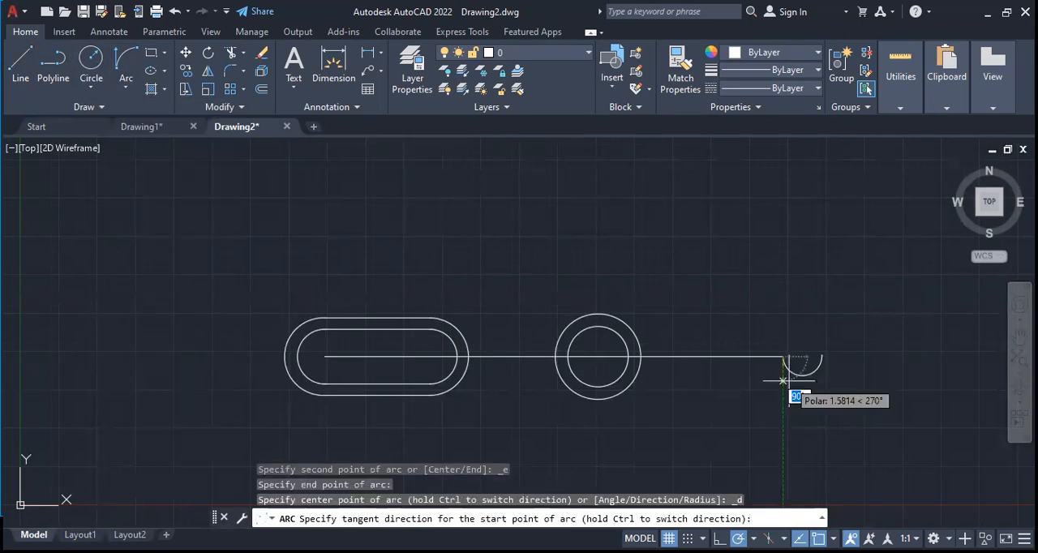
{"action": "left_click", "coordinate": [788, 381]}
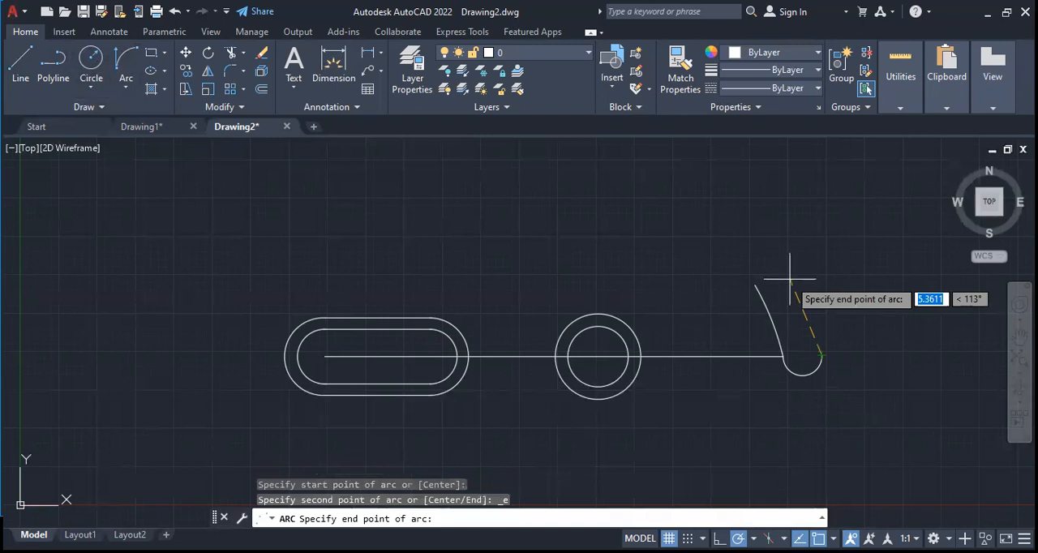
{"action": "left_click", "coordinate": [789, 279]}
{"action": "left_click", "coordinate": [783, 282]}
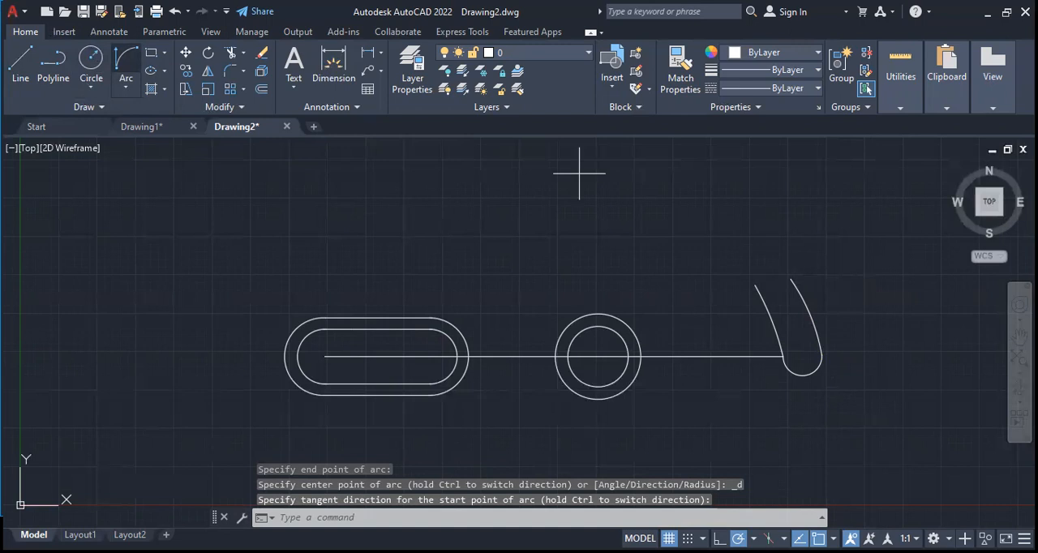
{"action": "key", "text": "Escape"}
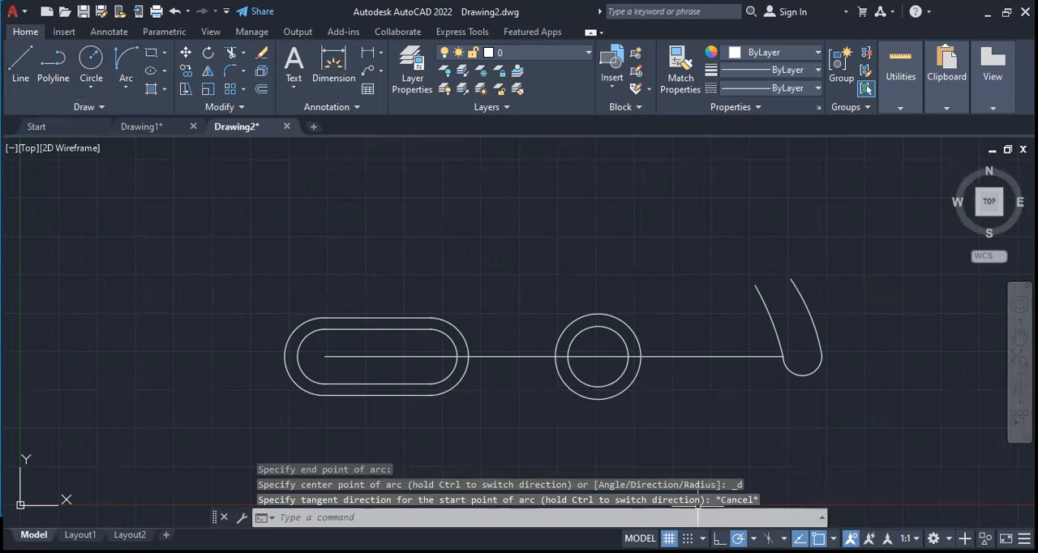
Close the curved slot's upper end with a rounded Start, End, Direction arc between the ends of its two sides
{"action": "left_click", "coordinate": [833, 539]}
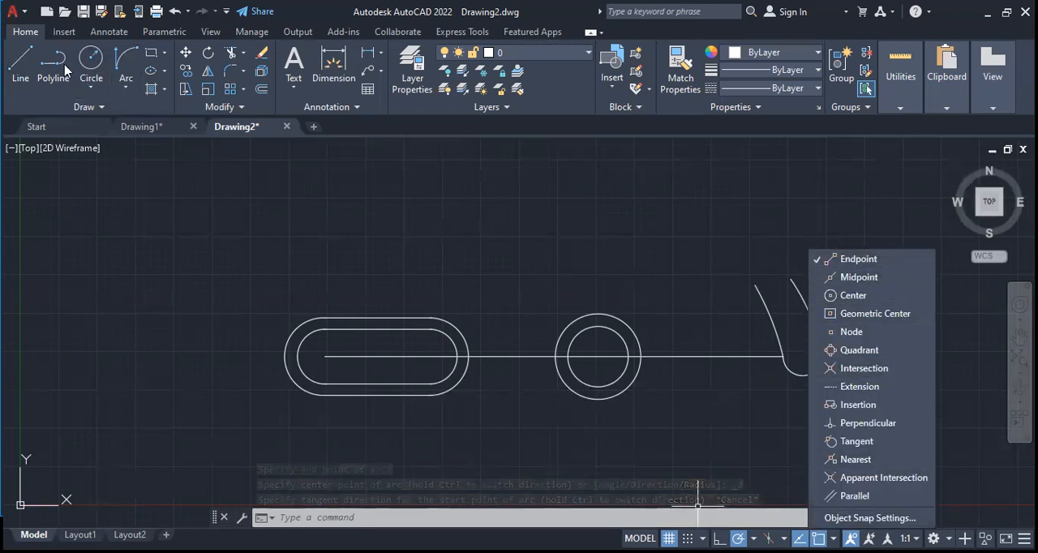
{"action": "left_click", "coordinate": [112, 61]}
{"action": "left_click", "coordinate": [126, 60]}
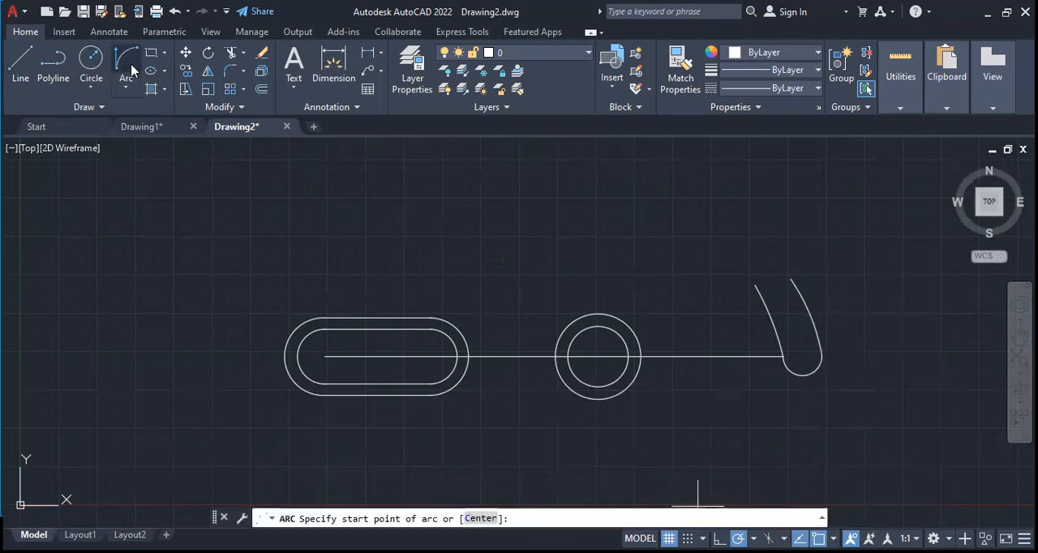
{"action": "key", "text": "Escape"}
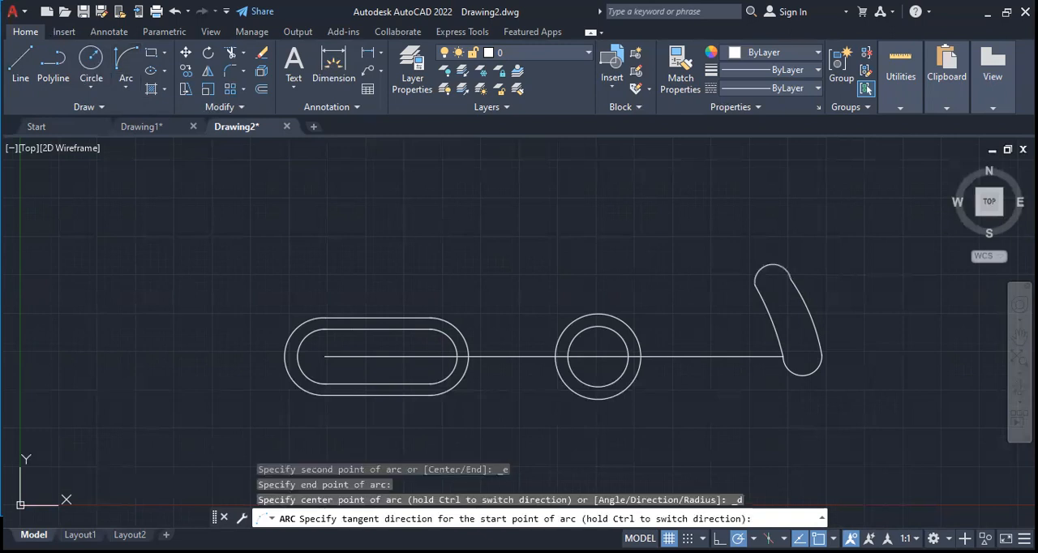
{"action": "left_click", "coordinate": [769, 170]}
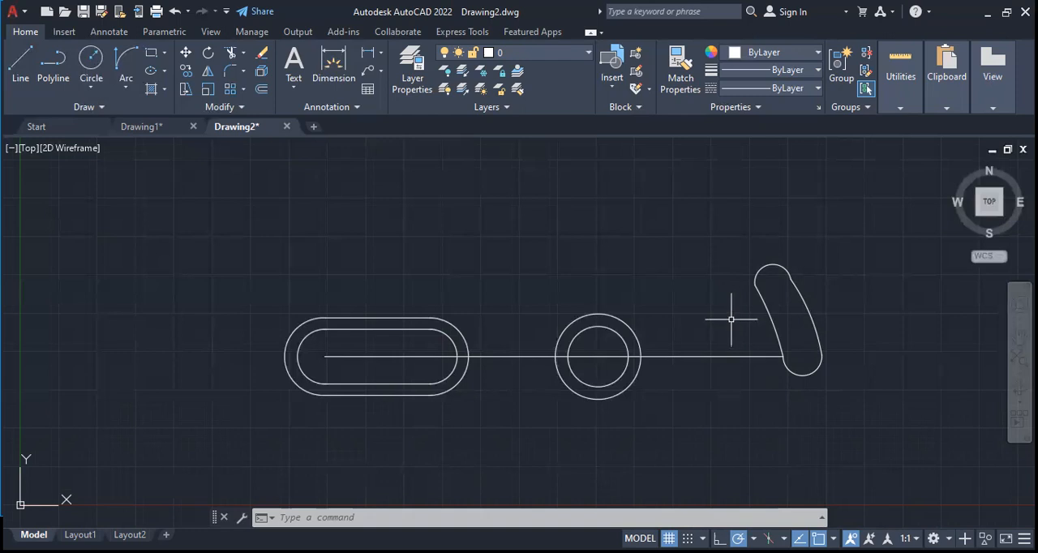
Draw a circle above the gap between the straight slot and the middle circles, plus a larger concentric circle using only the Center snap
{"action": "left_click", "coordinate": [92, 64]}
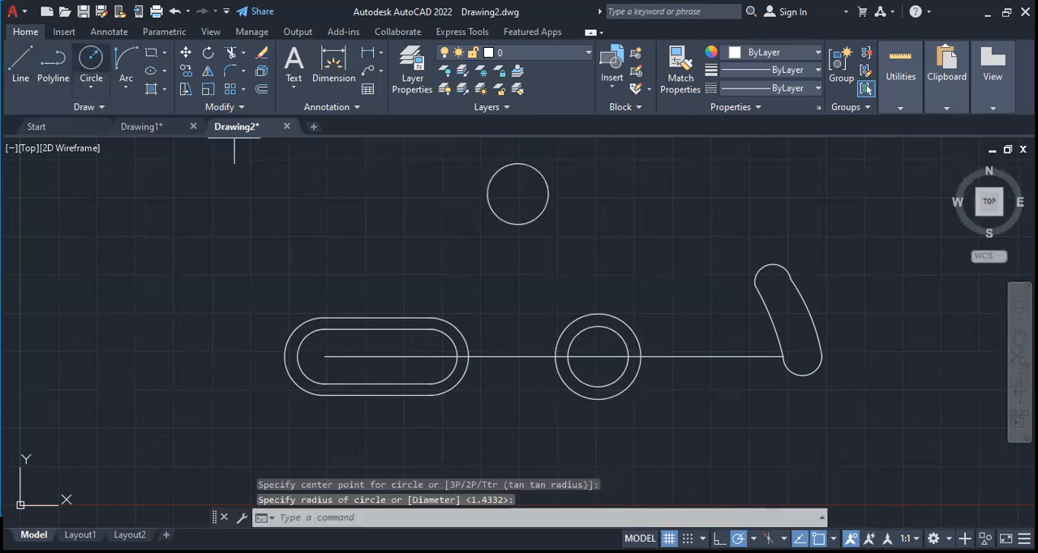
{"action": "left_click", "coordinate": [91, 60]}
{"action": "right_click", "coordinate": [810, 251], "text": "shift"}
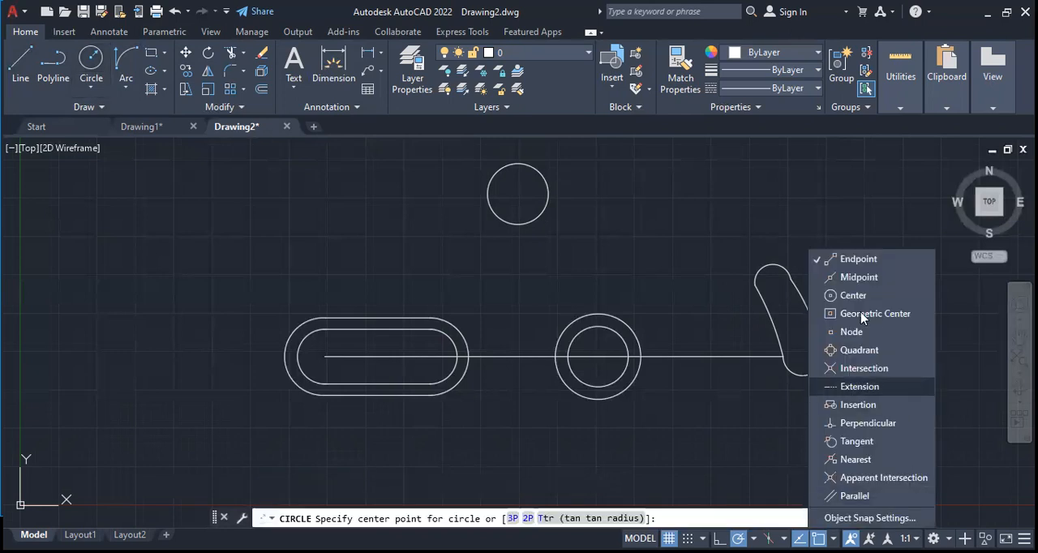
{"action": "left_click", "coordinate": [851, 297]}
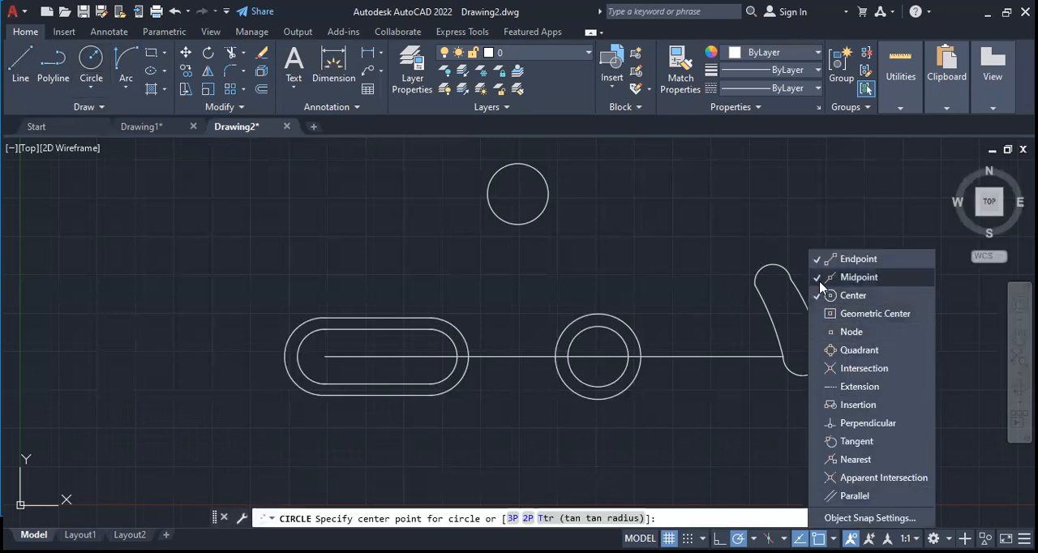
{"action": "key", "text": "Escape"}
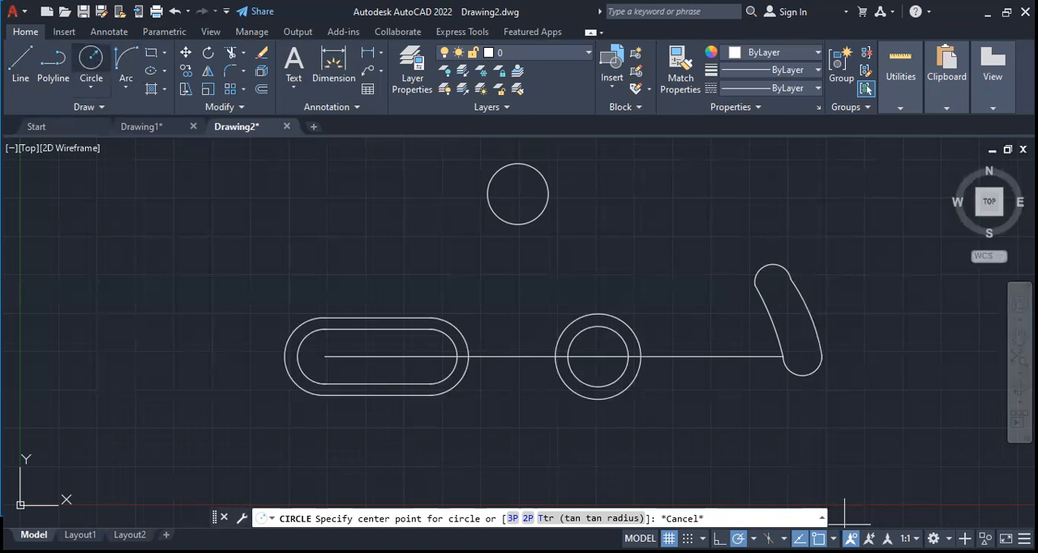
{"action": "type", "text": "l"}
{"action": "key", "text": "Return"}
{"action": "left_click", "coordinate": [832, 538]}
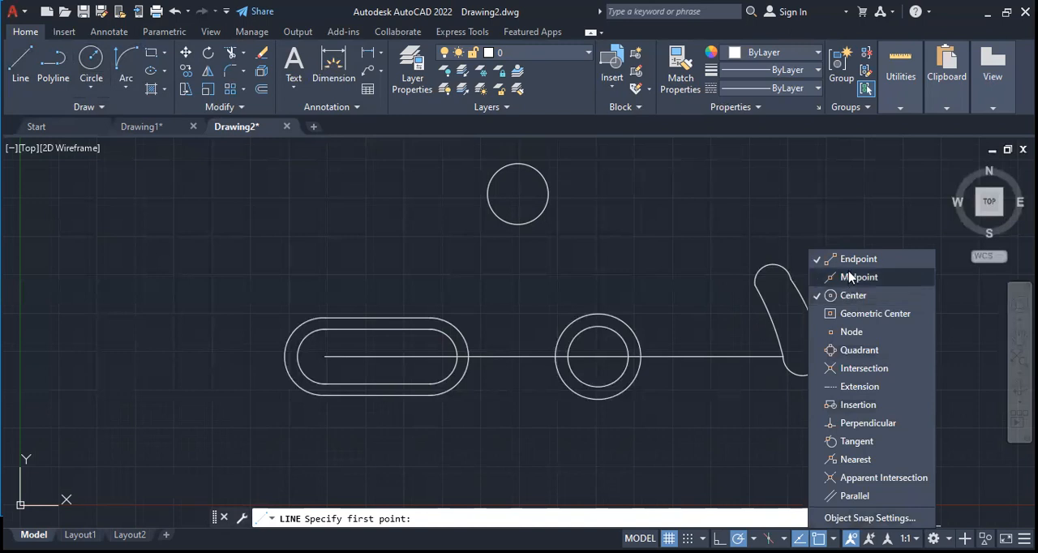
{"action": "left_click", "coordinate": [848, 295]}
{"action": "left_click", "coordinate": [846, 301]}
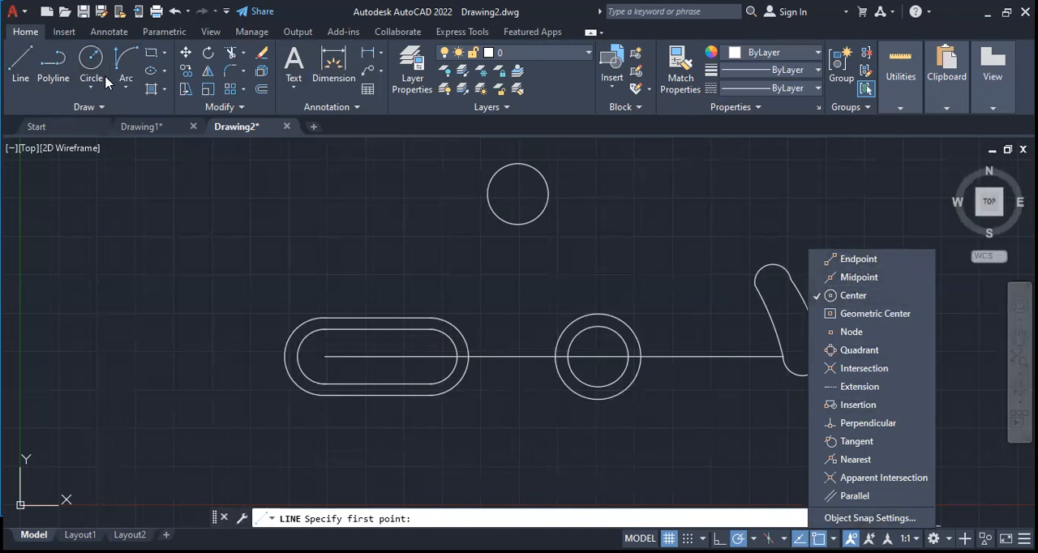
{"action": "left_click", "coordinate": [22, 55]}
{"action": "key", "text": "Escape"}
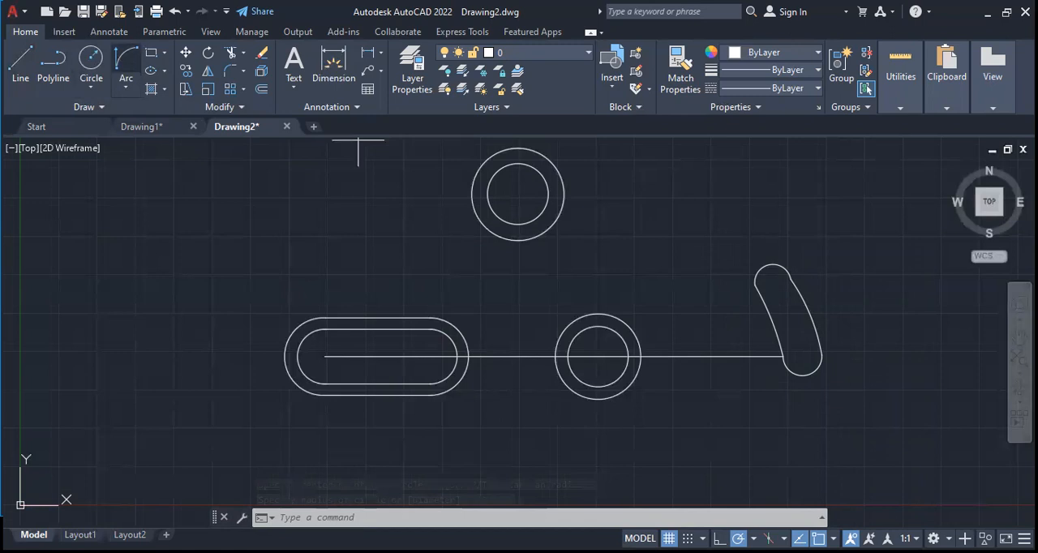
With object snaps off, draw a Start, End, Direction arc from the upper outer circle's left edge to the straight slot's top edge
{"action": "right_click", "coordinate": [966, 433], "text": "shift"}
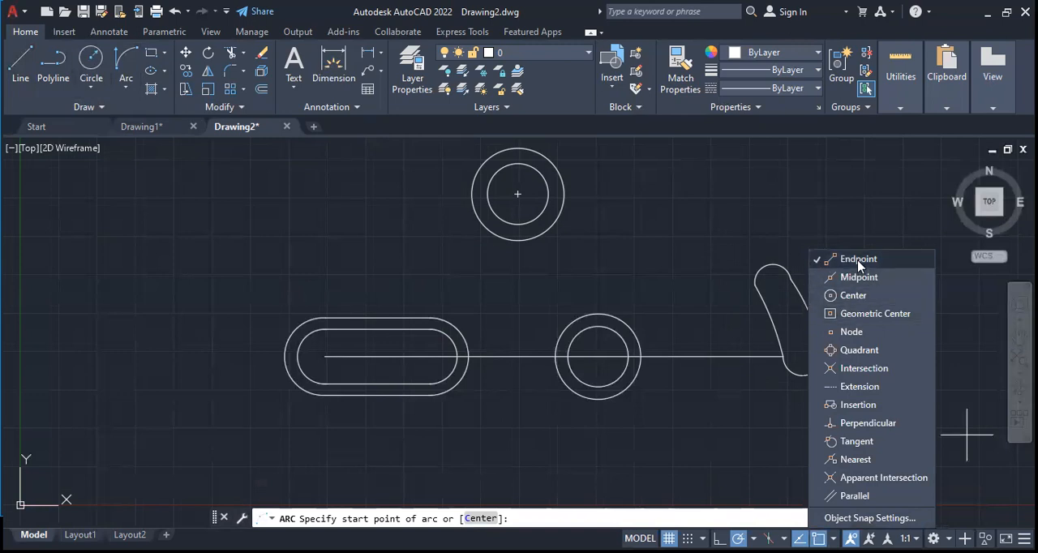
{"action": "left_click", "coordinate": [121, 55]}
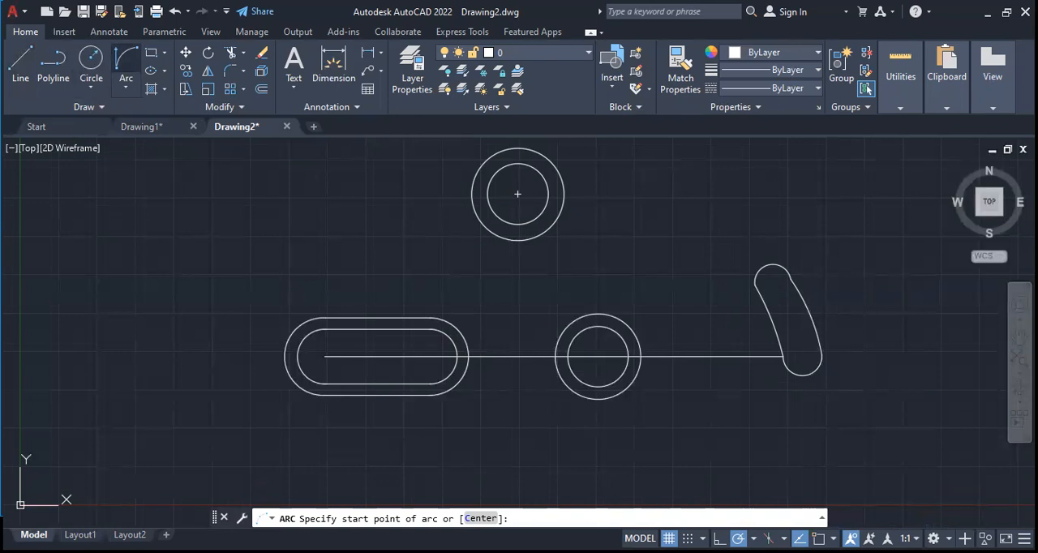
{"action": "left_click", "coordinate": [472, 195]}
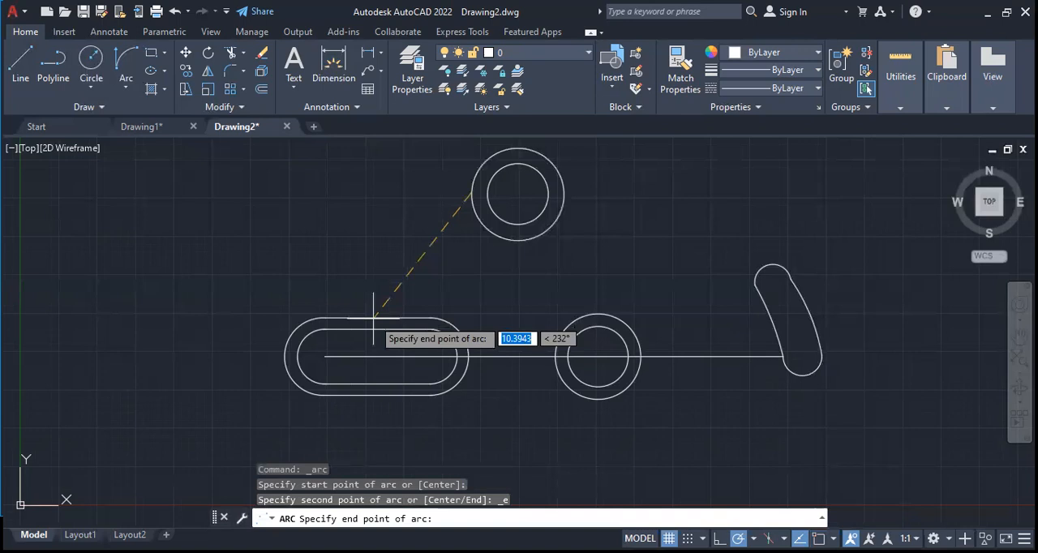
{"action": "left_click", "coordinate": [374, 319]}
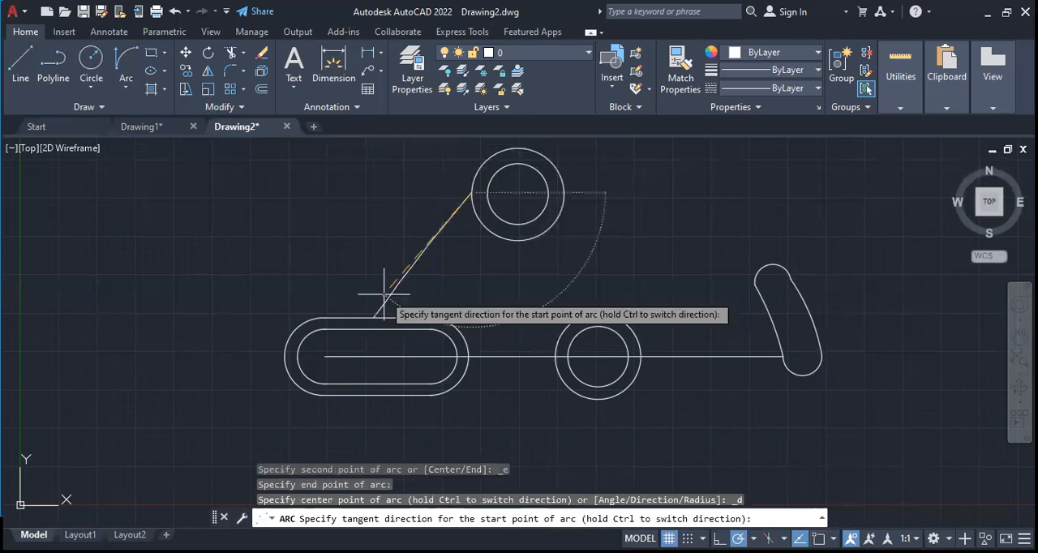
{"action": "left_click", "coordinate": [384, 294]}
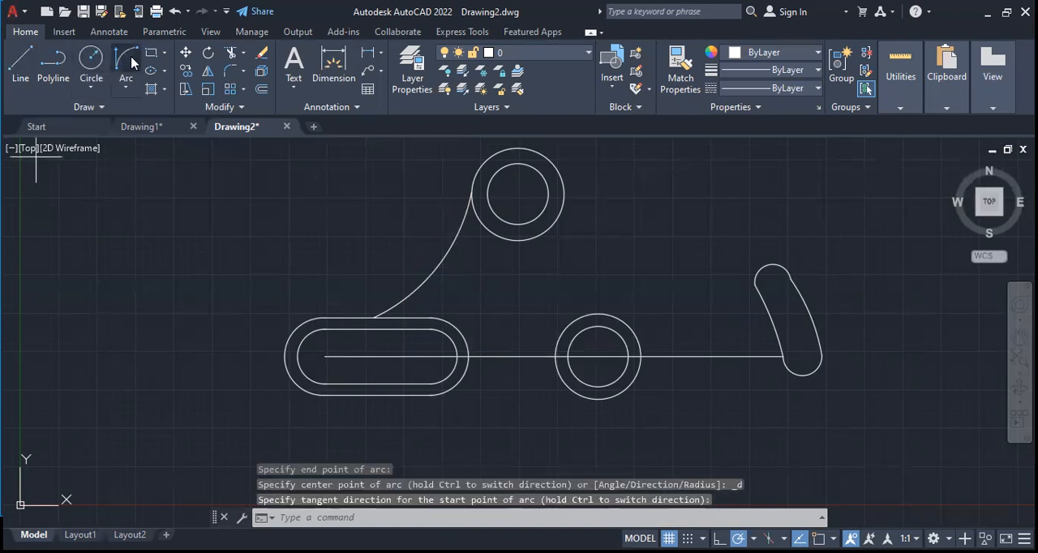
Draw a nearly straight Start, End, Direction arc from the straight slot's bottom edge to a point below the middle circles
{"action": "key", "text": "Return"}
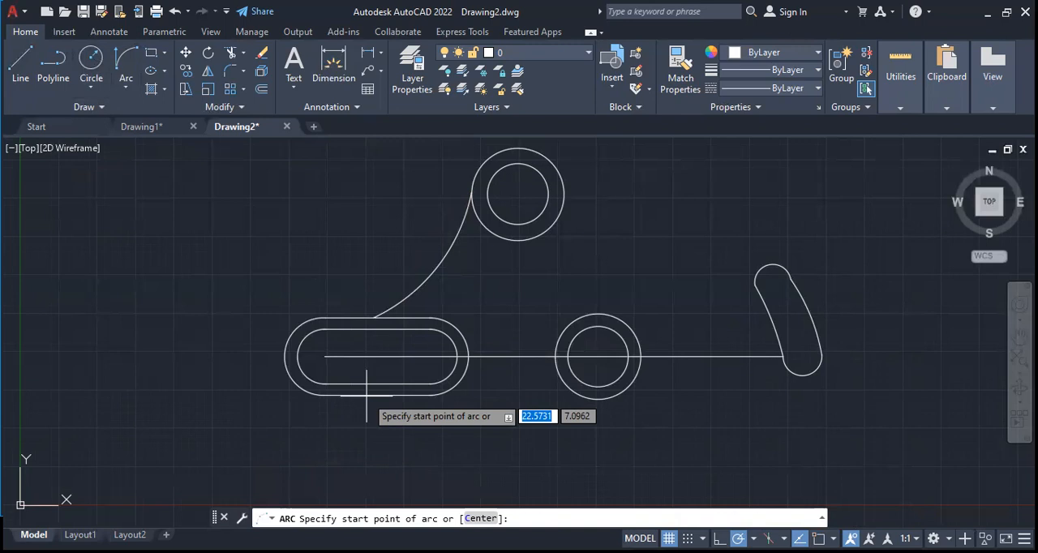
{"action": "left_click", "coordinate": [367, 396]}
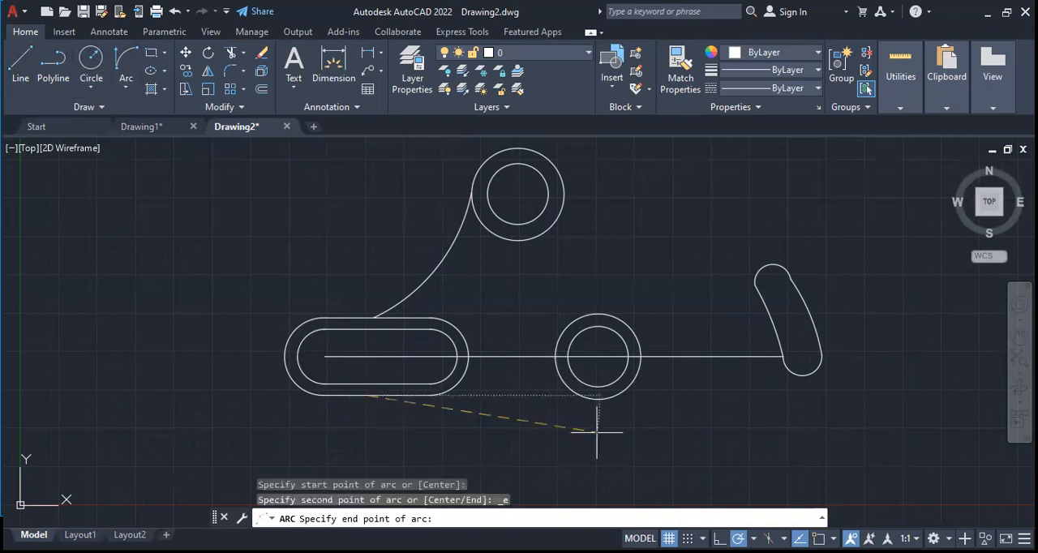
{"action": "left_click", "coordinate": [597, 432]}
{"action": "left_click", "coordinate": [601, 430]}
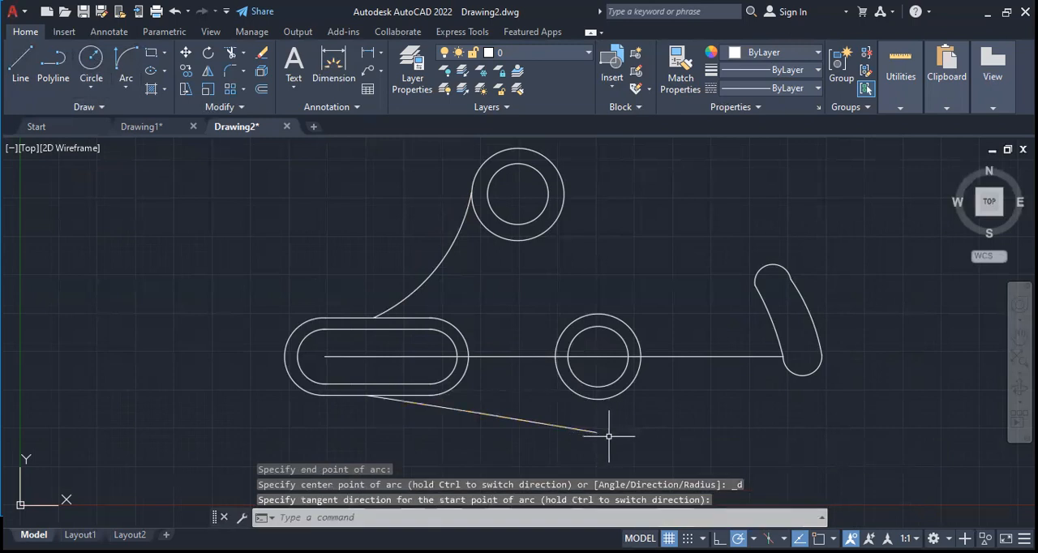
Enable the Endpoint snap and draw an arc from the lower edge's free end, curving up around the lower right of the middle circles
{"action": "left_click", "coordinate": [30, 63]}
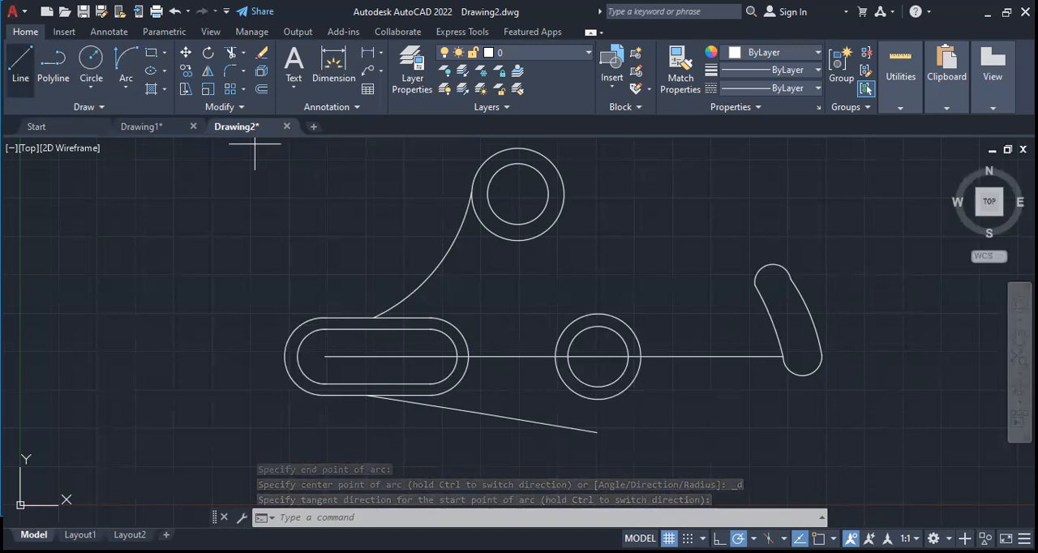
{"action": "left_click", "coordinate": [827, 538]}
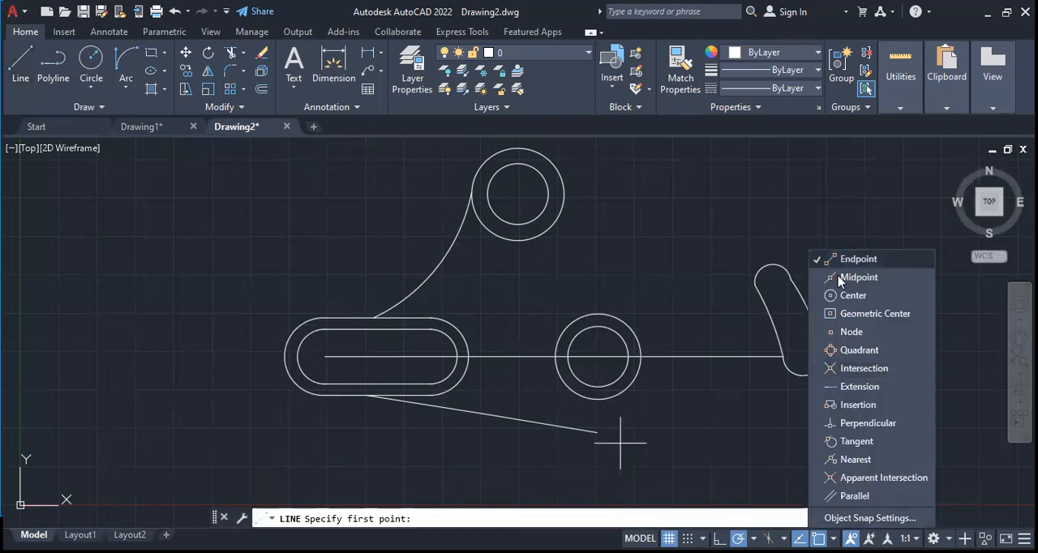
{"action": "left_click", "coordinate": [126, 61]}
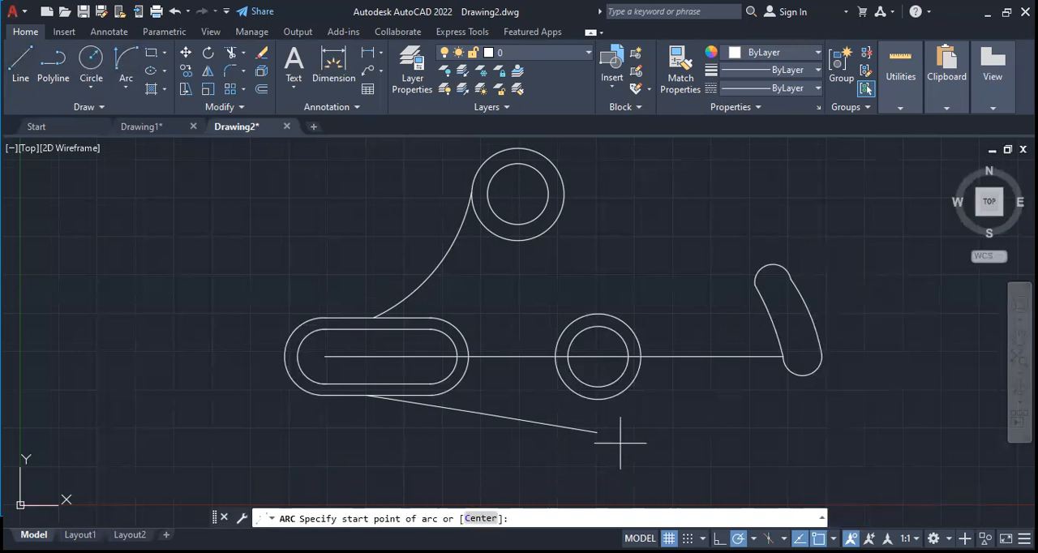
{"action": "left_click", "coordinate": [596, 432]}
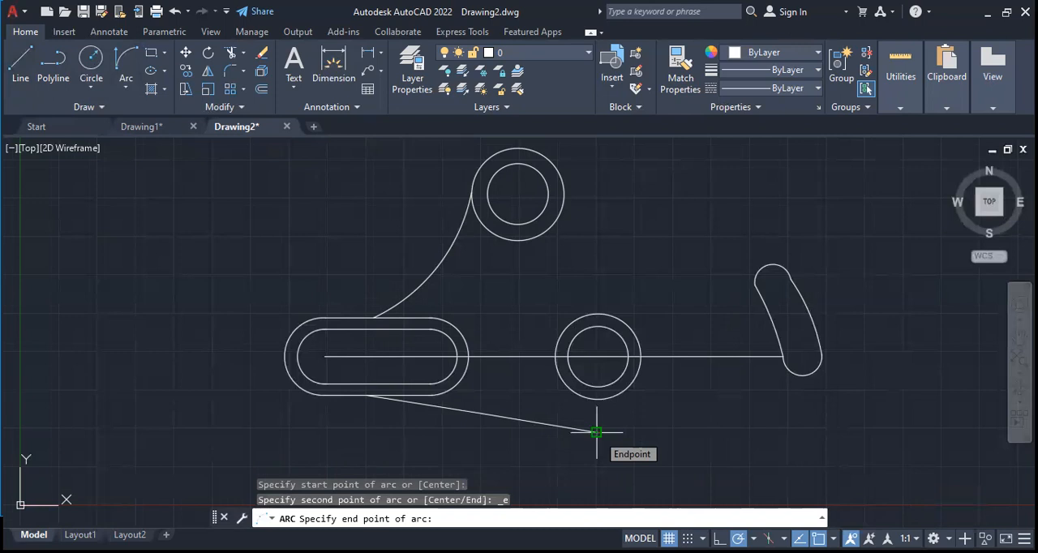
{"action": "left_click", "coordinate": [673, 395]}
{"action": "left_click", "coordinate": [669, 428]}
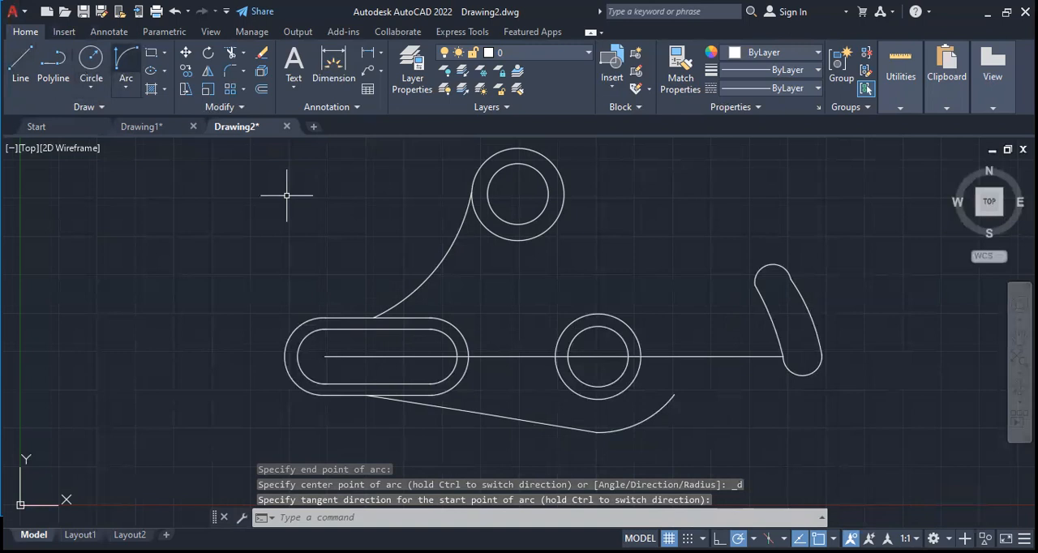
Add a short reverse-curved Start, End, Direction arc from the last arc's end toward the curved slot
{"action": "left_click", "coordinate": [675, 395]}
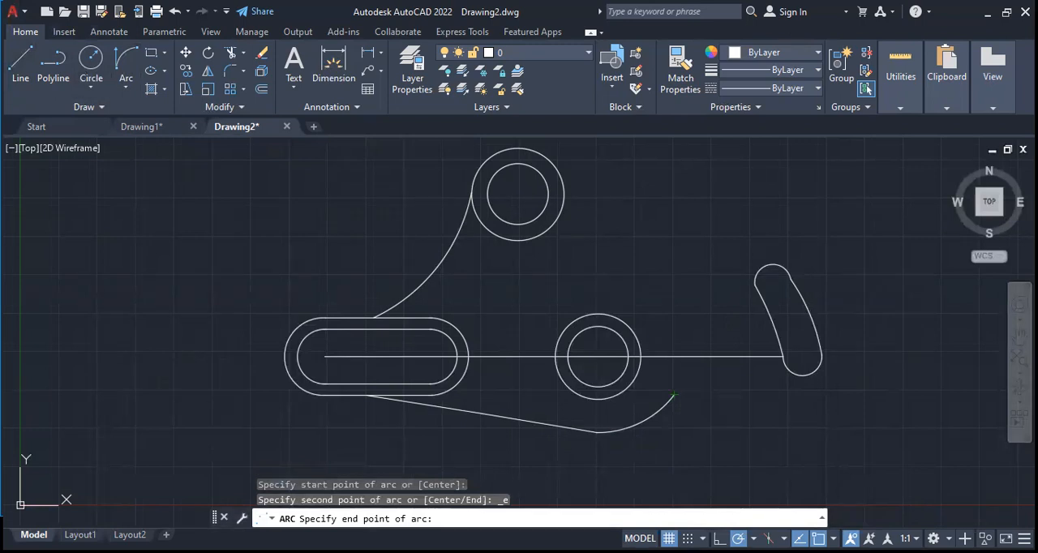
{"action": "left_click", "coordinate": [714, 381]}
{"action": "left_click", "coordinate": [684, 379]}
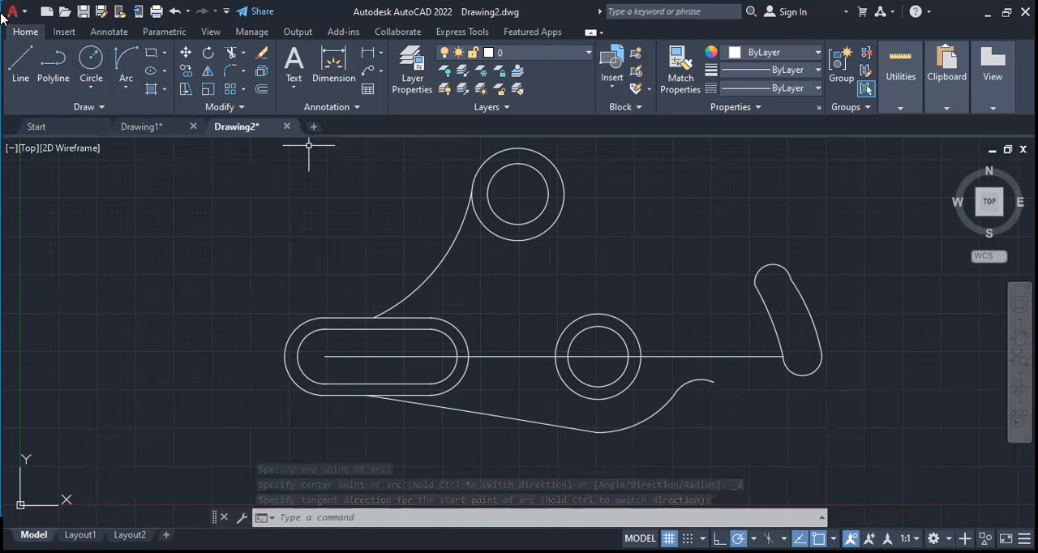
Try a Start, End, Direction arc from the reverse-curved arc's end to below the curved slot with a tangent direction of 15
{"action": "left_click", "coordinate": [125, 58]}
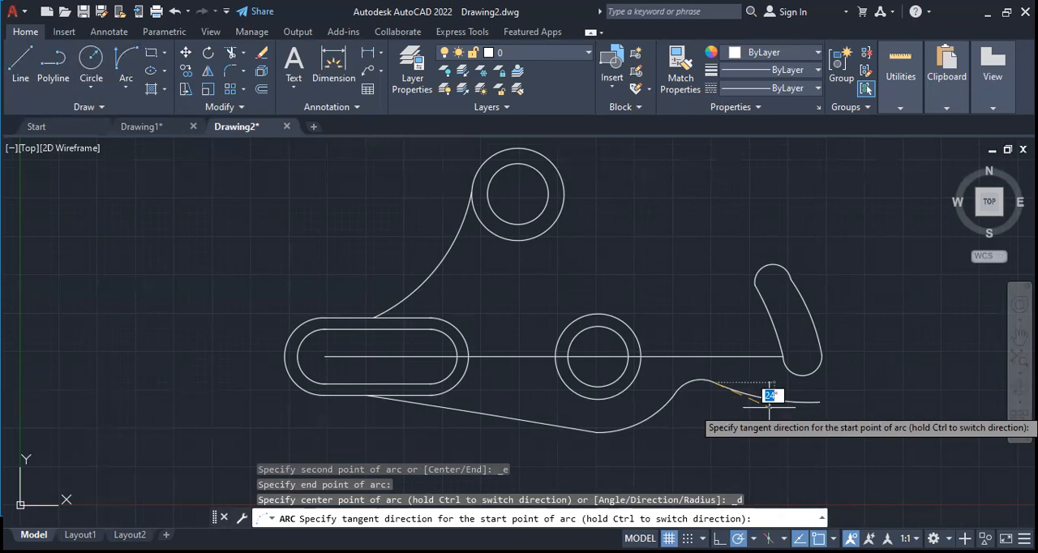
{"action": "type", "text": "15"}
{"action": "key", "text": "Return"}
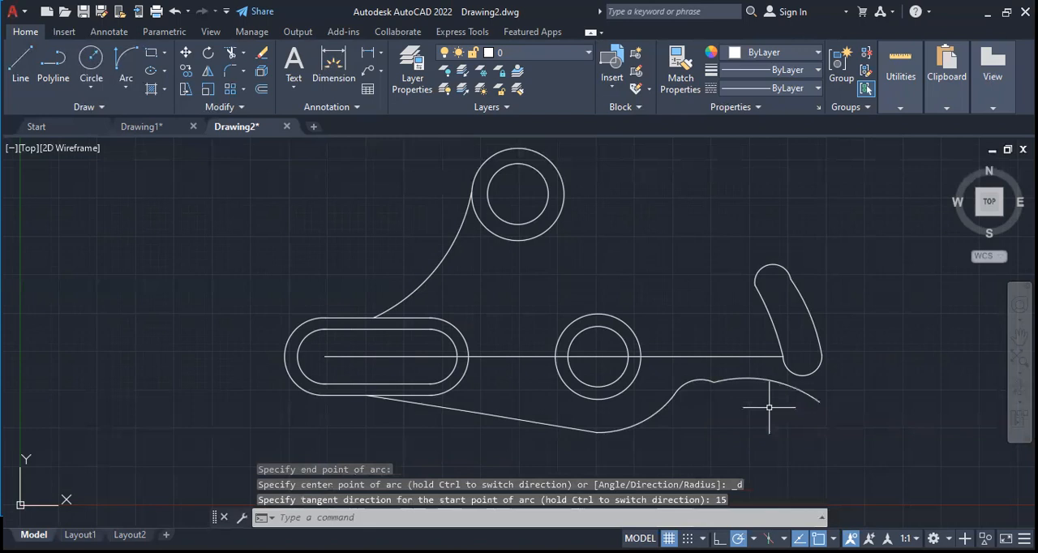
{"action": "key", "text": "ctrl+z"}
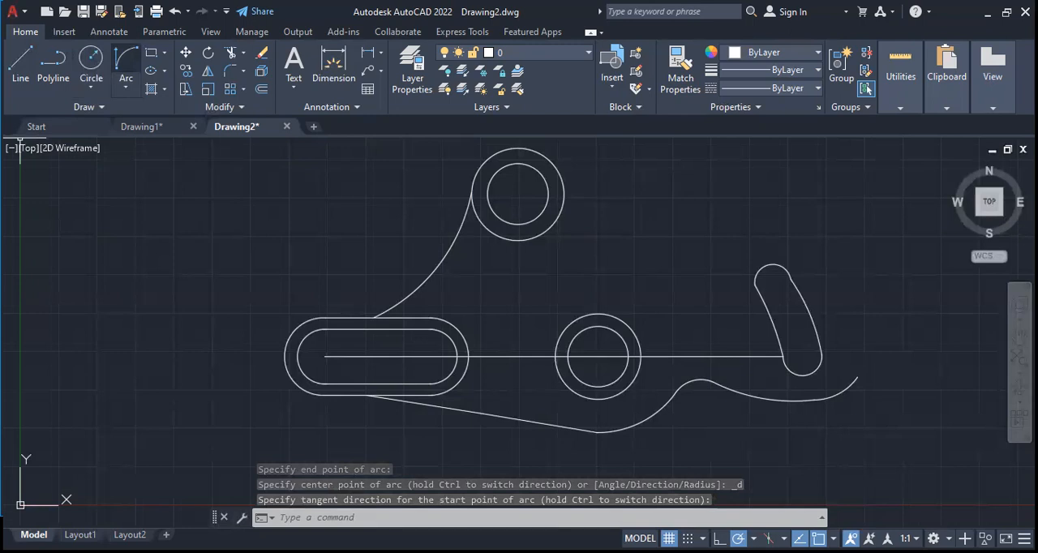
Draw a Start, End, Direction arc from the lower outline's free end up around the curved slot's right side, starting vertically
{"action": "left_click", "coordinate": [857, 377]}
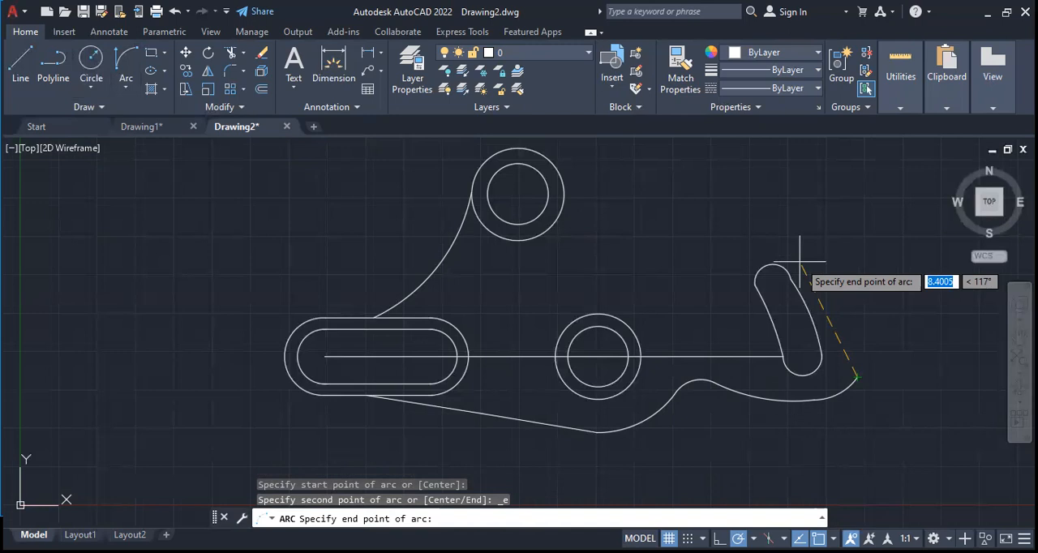
{"action": "left_click", "coordinate": [808, 243]}
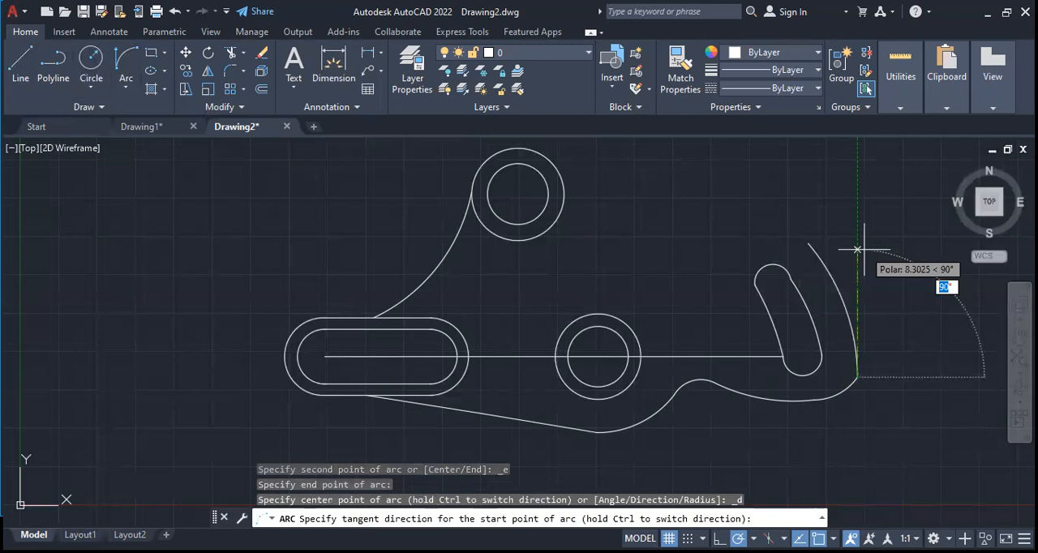
{"action": "key", "text": "Escape"}
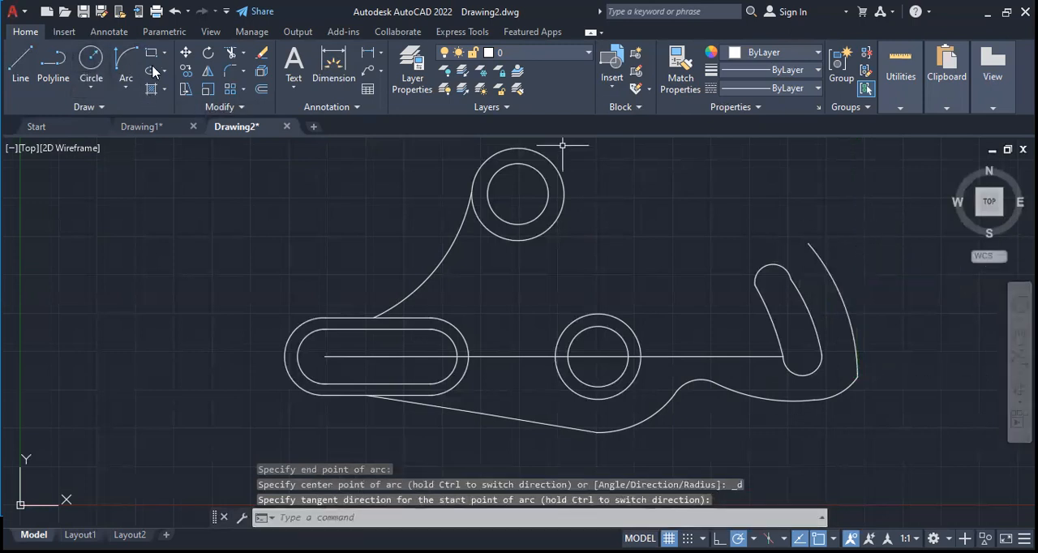
Draw an arc about 7 units wide over the curved slot, plus a reverse-curved arc from its end to the upper outer circle's right edge
{"action": "left_click", "coordinate": [128, 66]}
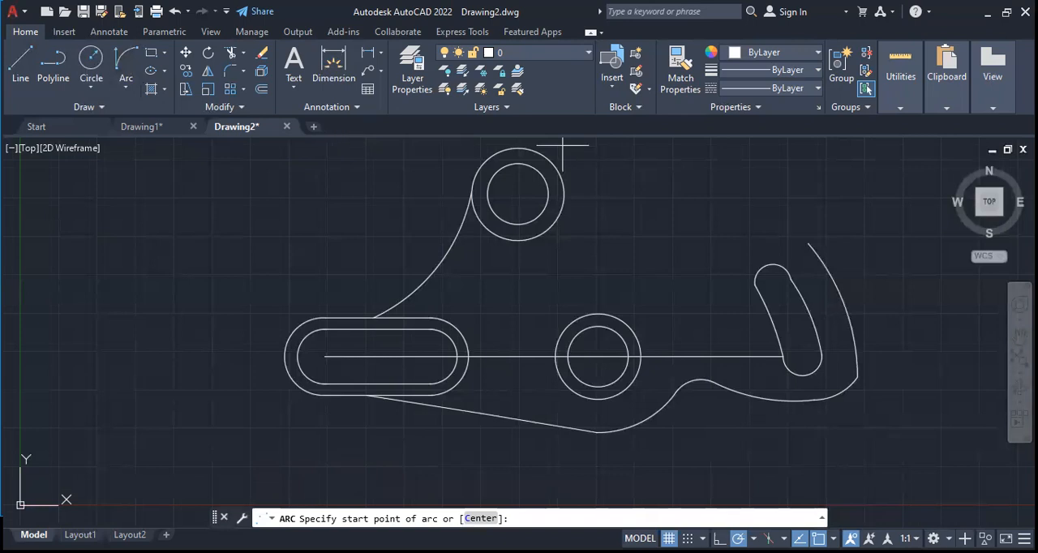
{"action": "left_click", "coordinate": [807, 243]}
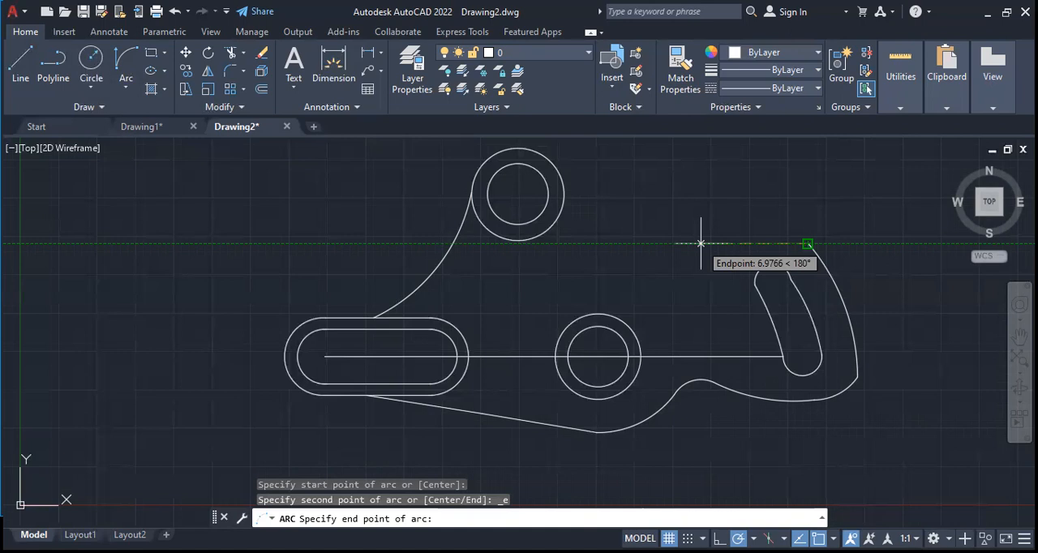
{"action": "left_click", "coordinate": [700, 242]}
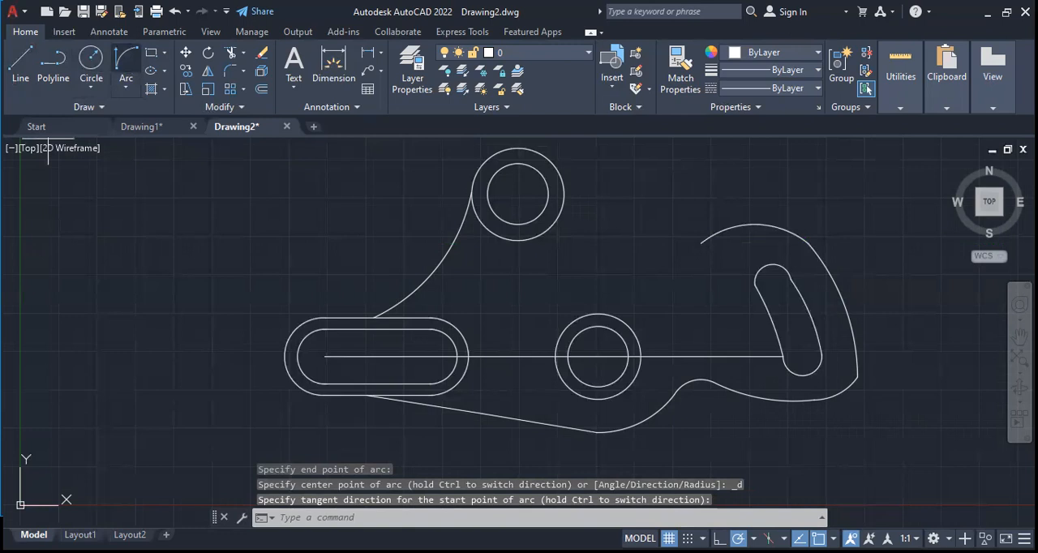
{"action": "left_click", "coordinate": [125, 59]}
{"action": "left_click", "coordinate": [700, 243]}
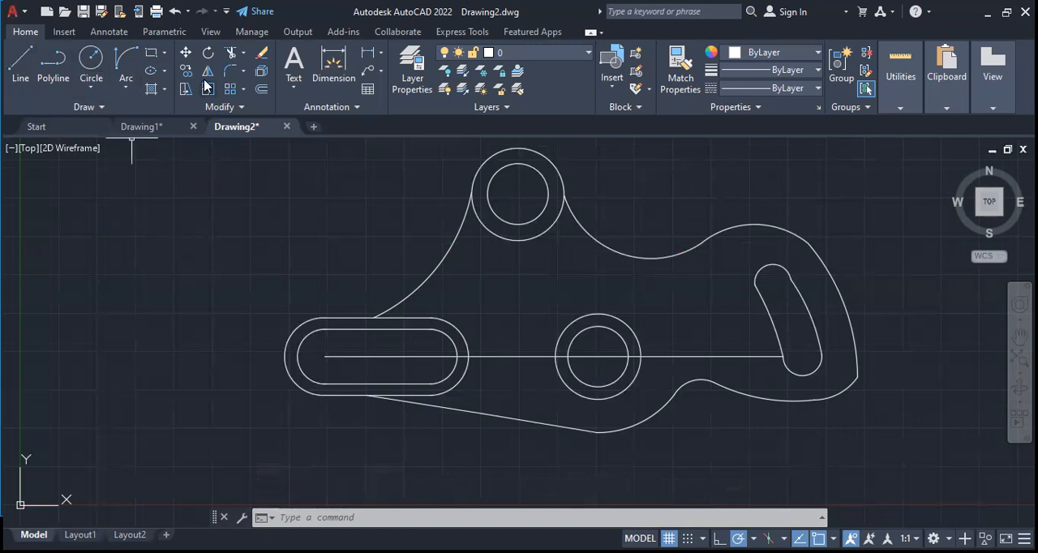
Trim away the horizontal centre line running through the straight slot and the middle circles to the curved slot
{"action": "left_click", "coordinate": [231, 53]}
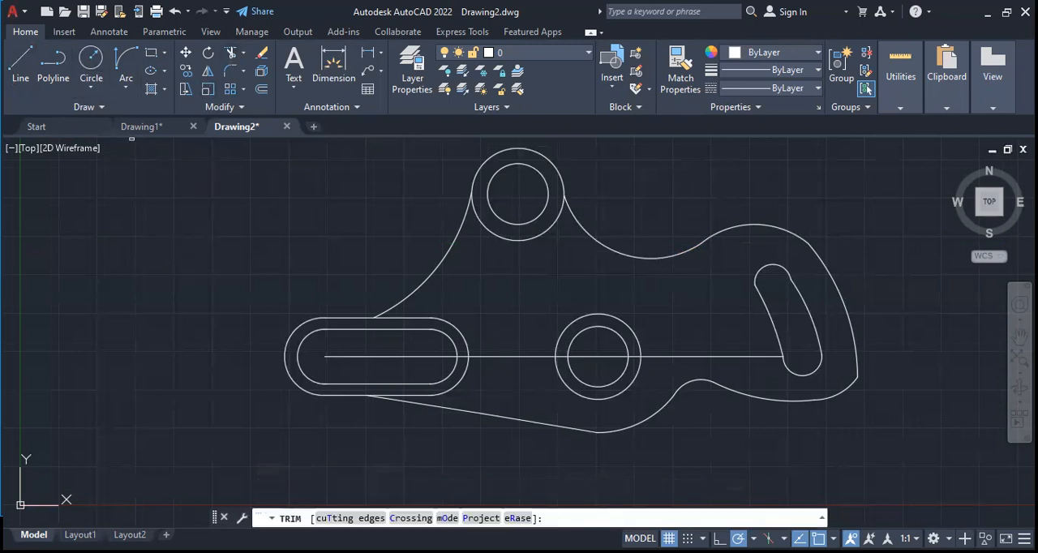
{"action": "left_click", "coordinate": [411, 318]}
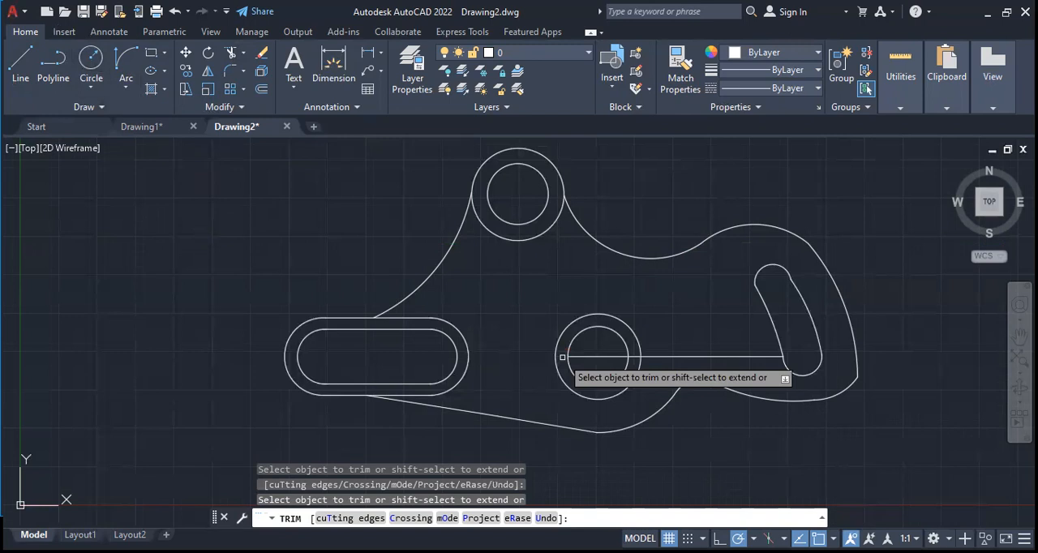
{"action": "left_click", "coordinate": [666, 355]}
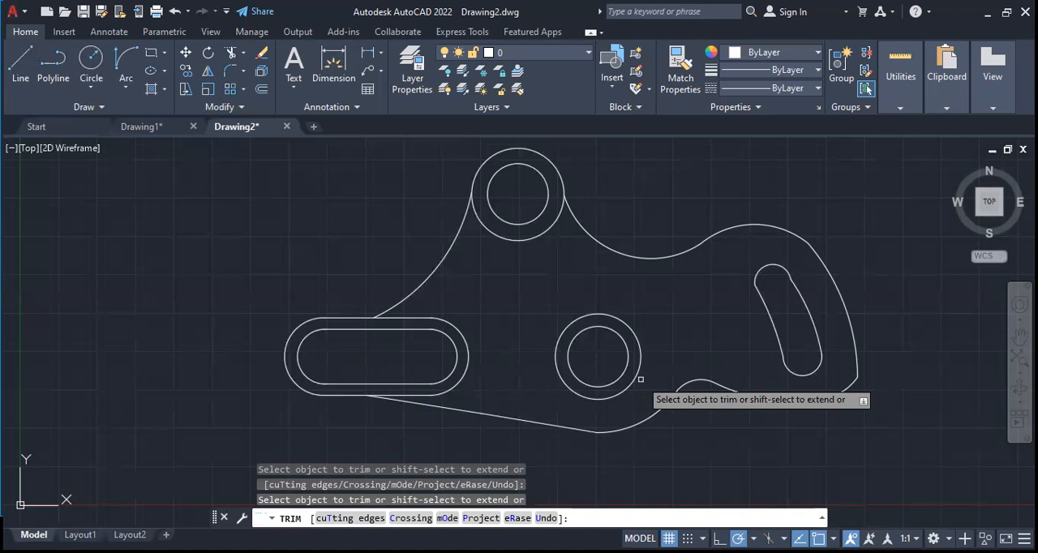
Draw connected lines in the empty area beside the plate: 10 horizontally rightward, 5 up-left at 130°, 8 down-left, and 5 up-left at 150°
{"action": "left_click", "coordinate": [143, 241]}
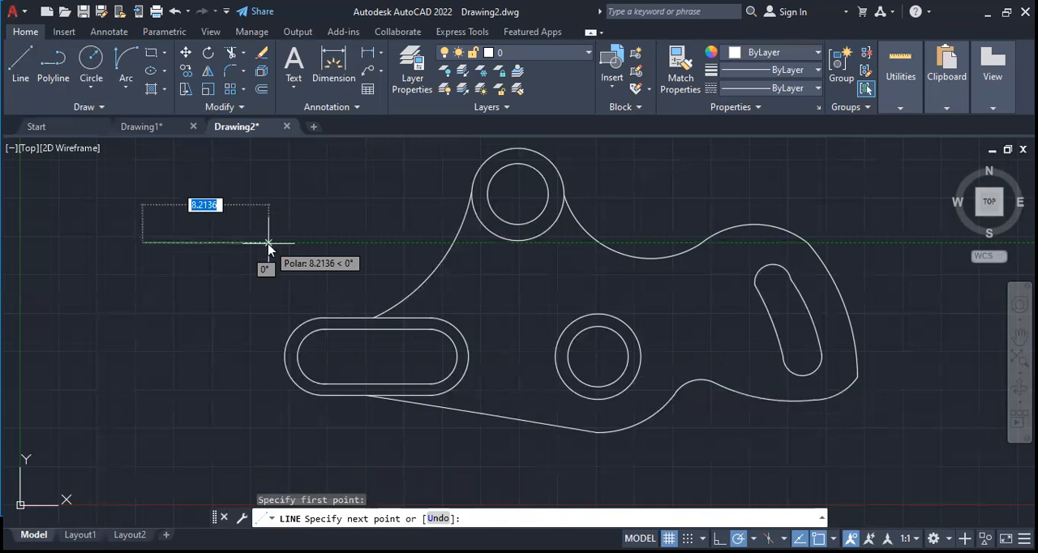
{"action": "type", "text": "10"}
{"action": "key", "text": "Return"}
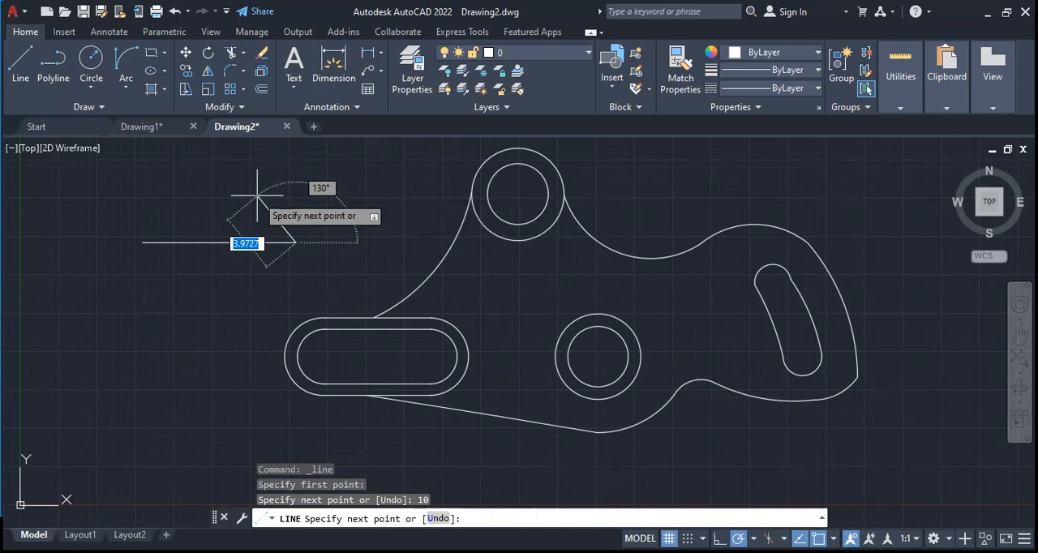
{"action": "type", "text": "5"}
{"action": "key", "text": "Return"}
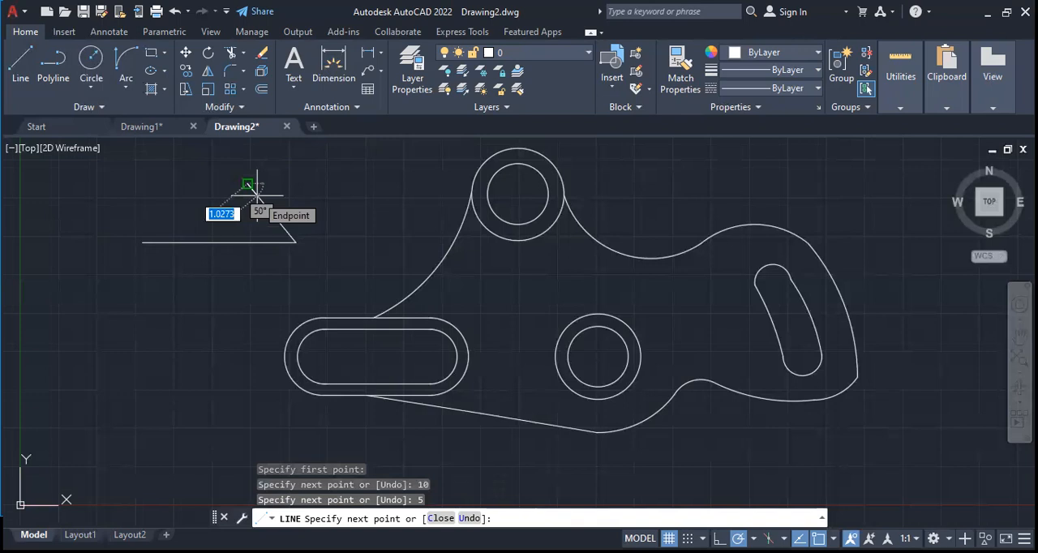
{"action": "left_click", "coordinate": [256, 194]}
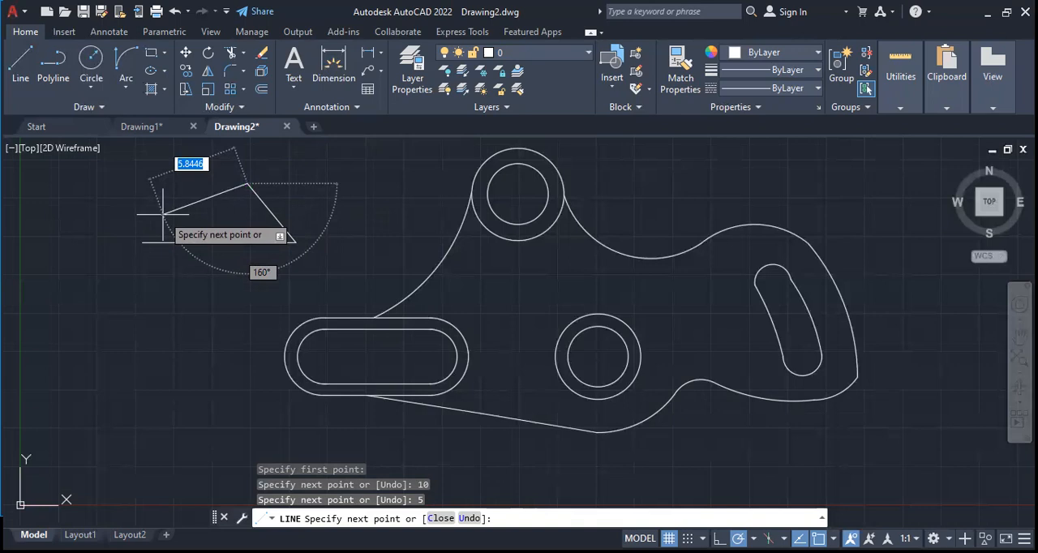
{"action": "type", "text": "5"}
{"action": "key", "text": "Return"}
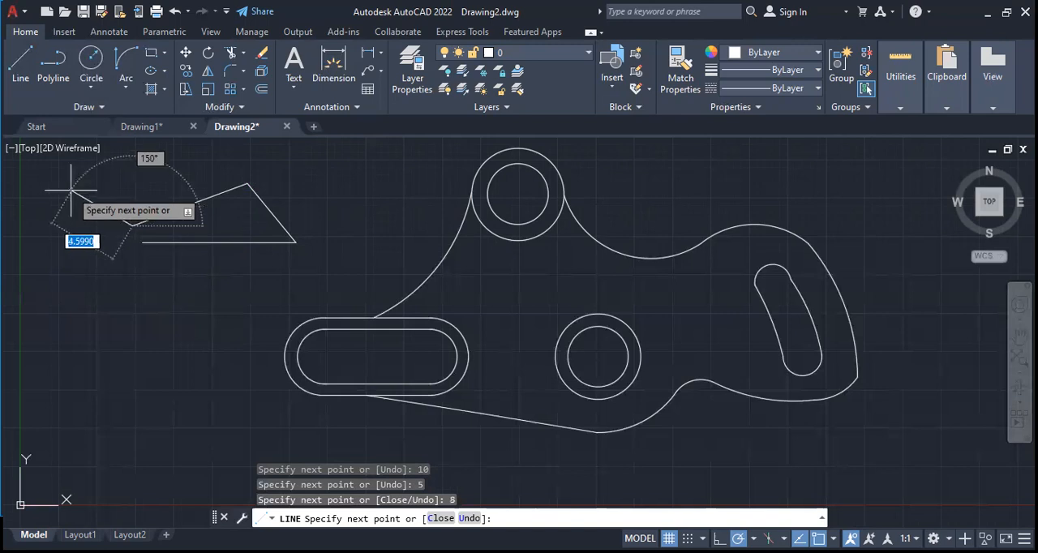
{"action": "type", "text": "5"}
{"action": "key", "text": "Return"}
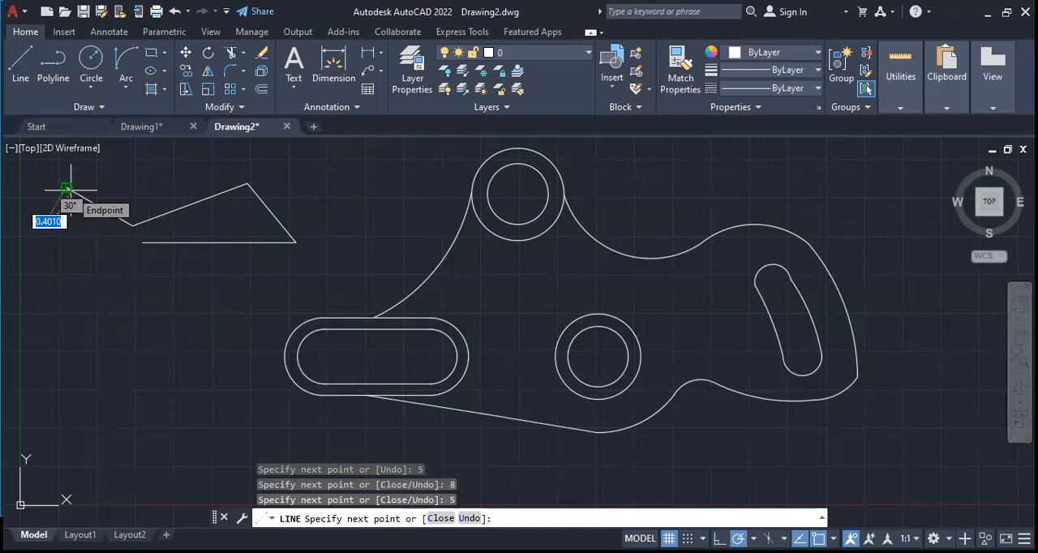
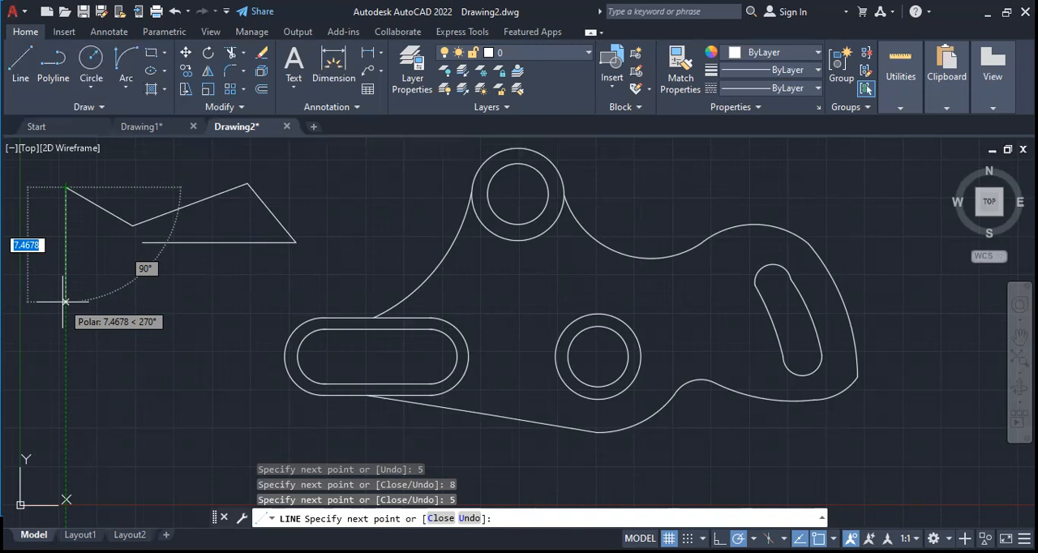
Continue the connected lines freehand: down to a corner, back to the first horizontal line's start, down-right, then down-left to a free end
{"action": "left_click", "coordinate": [89, 297]}
{"action": "left_click", "coordinate": [142, 242]}
{"action": "left_click", "coordinate": [203, 369]}
{"action": "left_click", "coordinate": [134, 397]}
{"action": "key", "text": "Escape"}
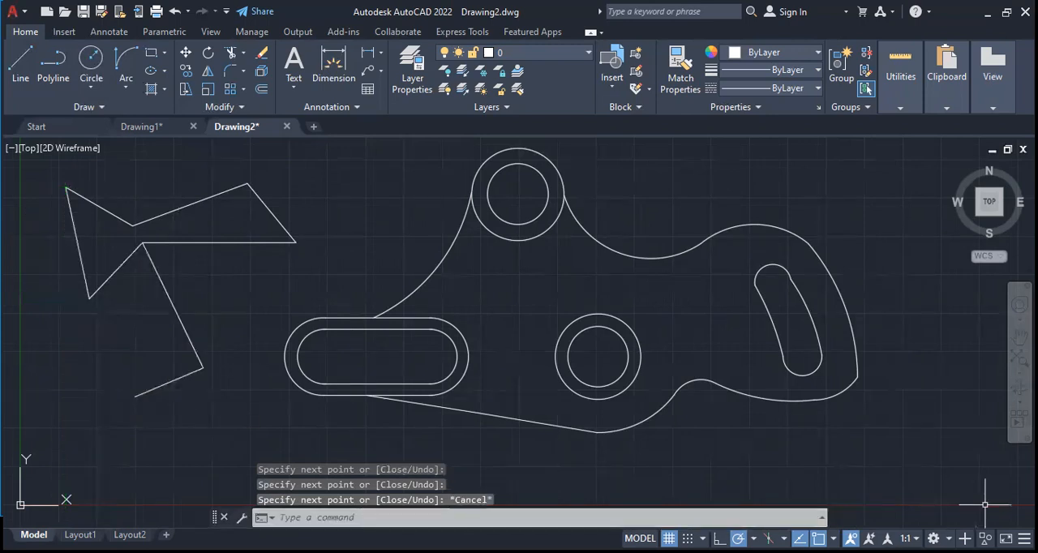
Enable the Center object snap in addition to Endpoint
{"action": "left_click", "coordinate": [832, 538]}
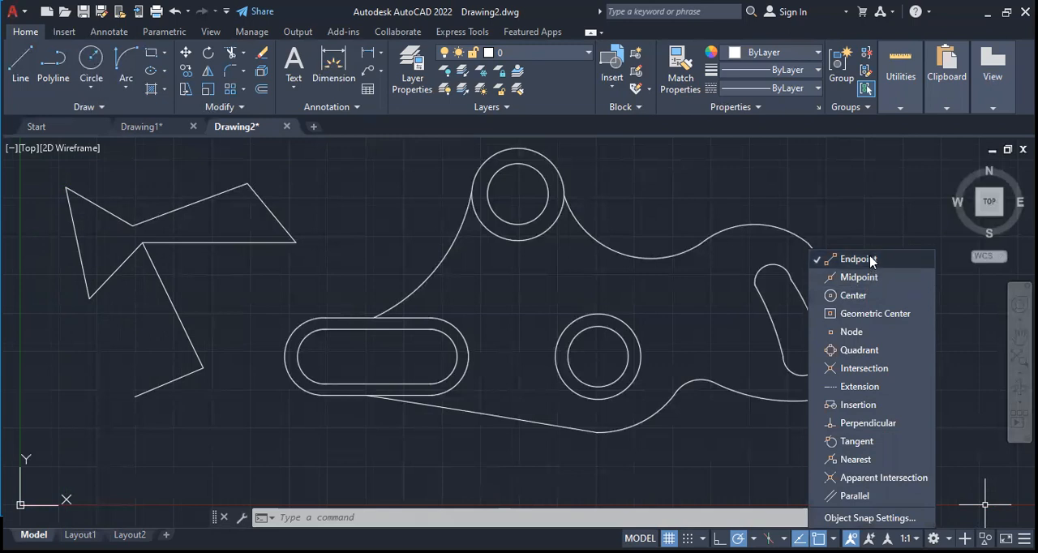
{"action": "left_click", "coordinate": [870, 300]}
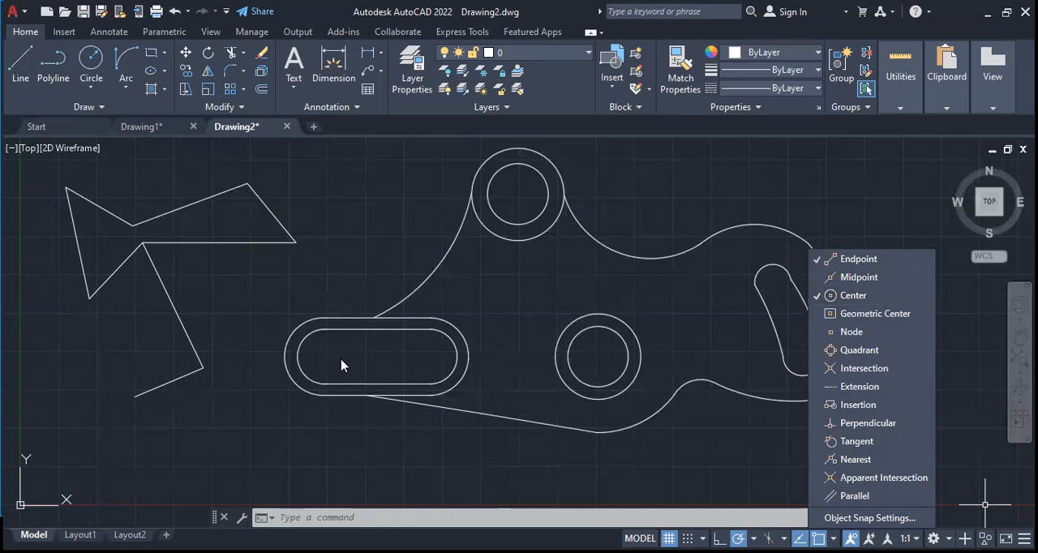
{"action": "left_click", "coordinate": [821, 296]}
{"action": "left_click", "coordinate": [832, 300]}
Draw connected horizontal lines from the straight slot's left arc center: 5 long, to its right arc center, to the middle circles' center, then 15 rightward
{"action": "left_click", "coordinate": [20, 64]}
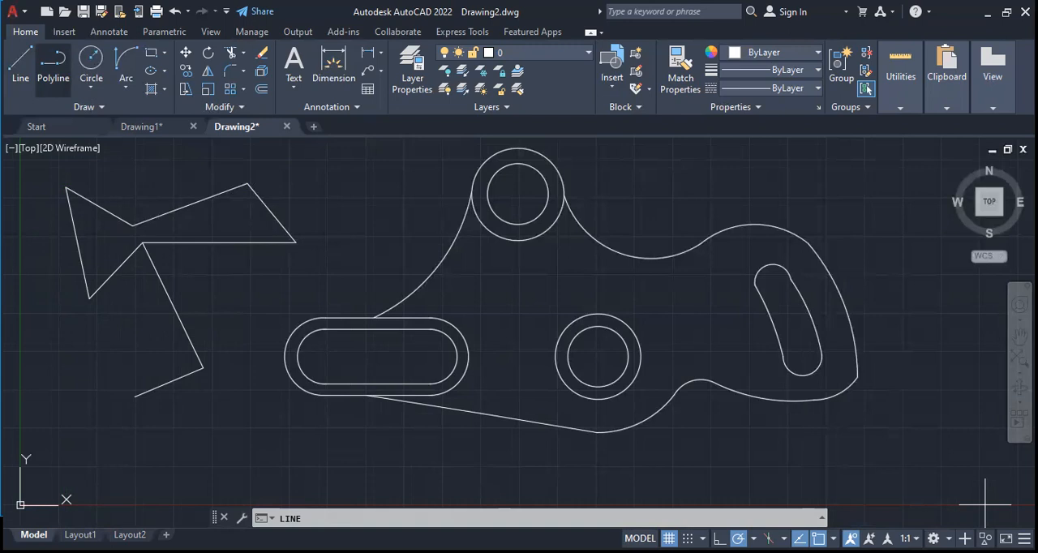
{"action": "key", "text": "Return"}
{"action": "left_click", "coordinate": [322, 356]}
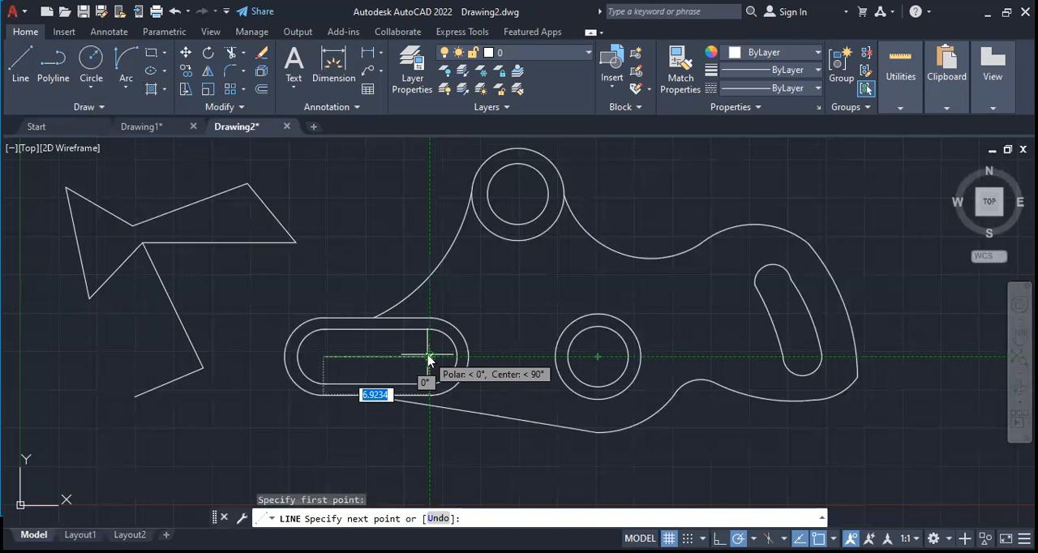
{"action": "type", "text": "5"}
{"action": "key", "text": "Return"}
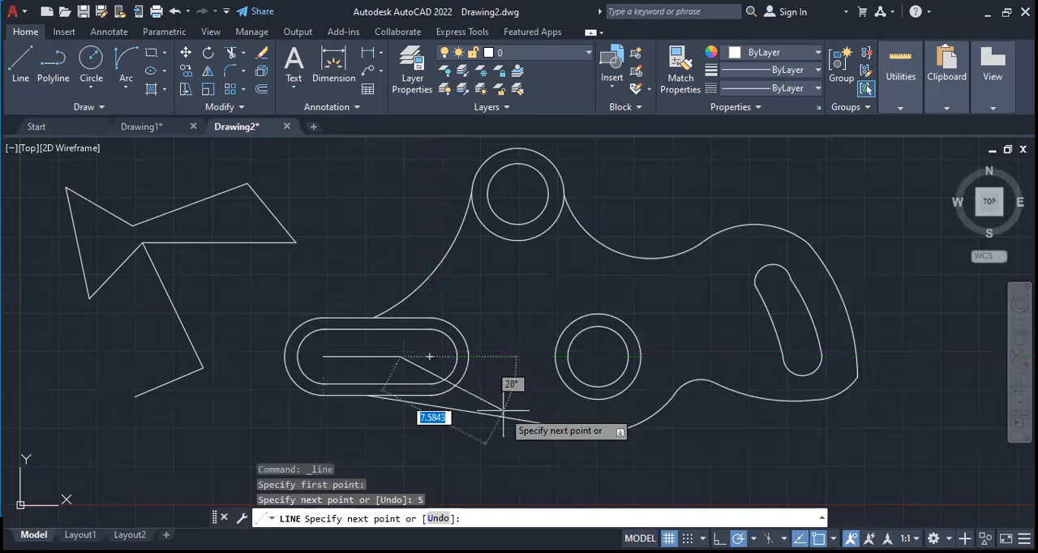
{"action": "left_click", "coordinate": [429, 357]}
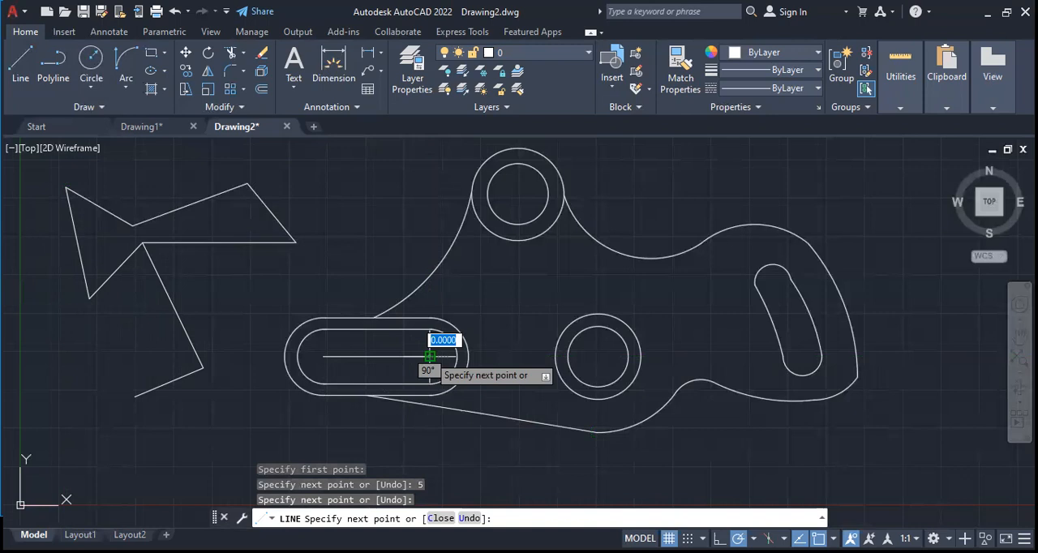
{"action": "left_click", "coordinate": [597, 356]}
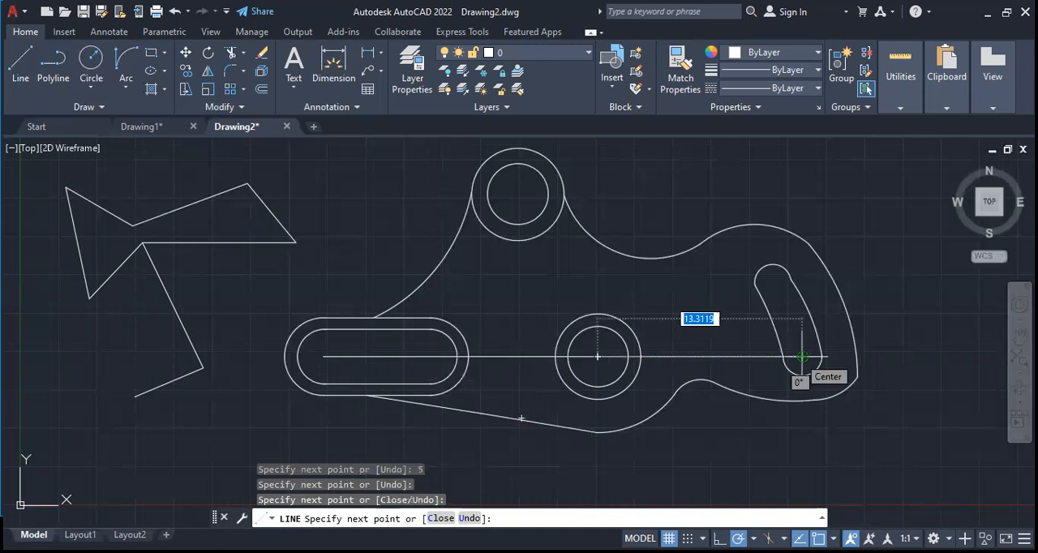
{"action": "type", "text": "15"}
{"action": "key", "text": "Return"}
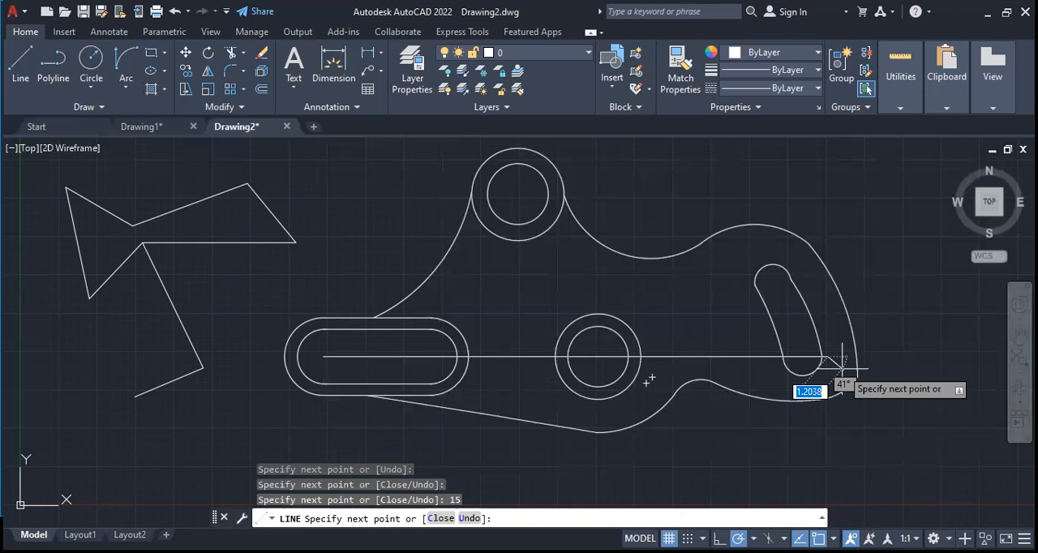
Continue the lines freehand up past the curved slot, leftward above the plate, and down to the endpoint where the two upper outline arcs meet
{"action": "left_click", "coordinate": [812, 228]}
{"action": "left_click", "coordinate": [710, 196]}
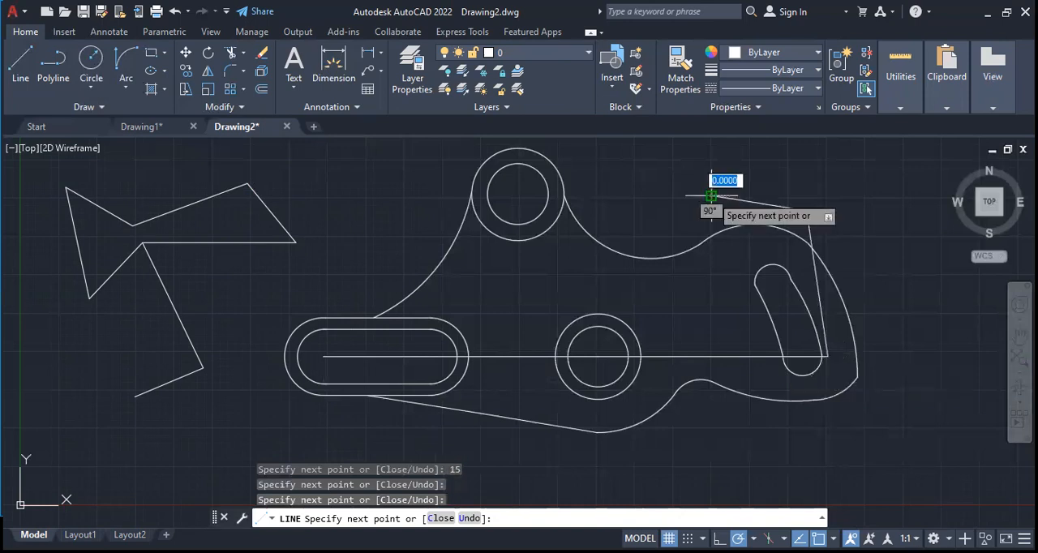
{"action": "left_click", "coordinate": [702, 231]}
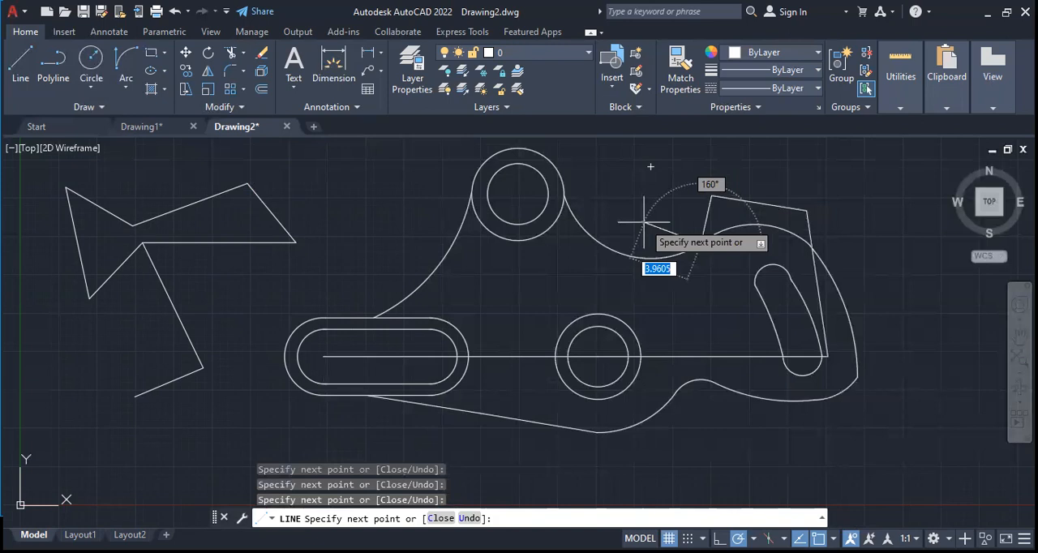
{"action": "key", "text": "Escape"}
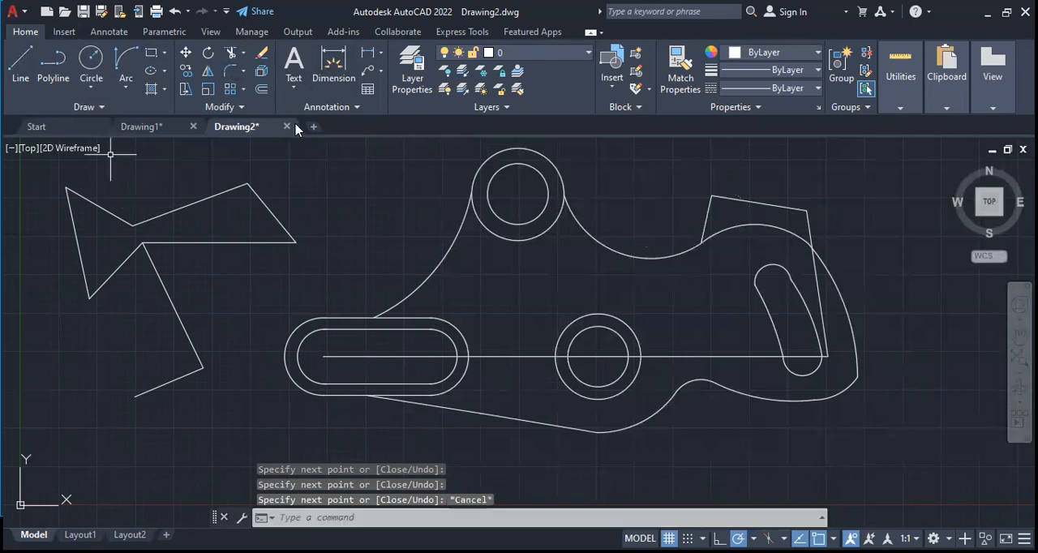
Create a new drawing and draw connected lines: 10 up-right at 15°, 9 down-right at 50°, and 15 up-right at 75°
{"action": "left_click", "coordinate": [313, 126]}
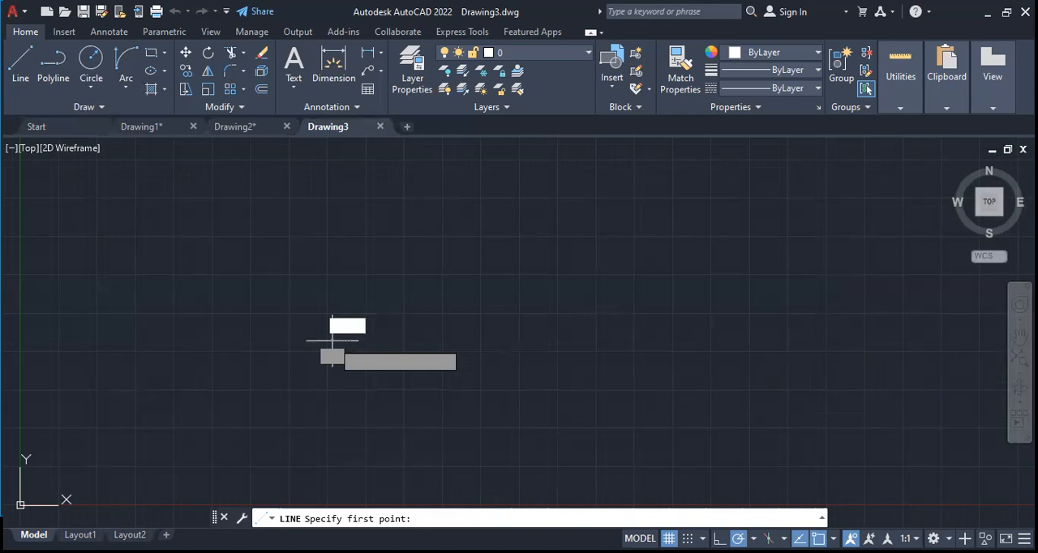
{"action": "left_click", "coordinate": [332, 340]}
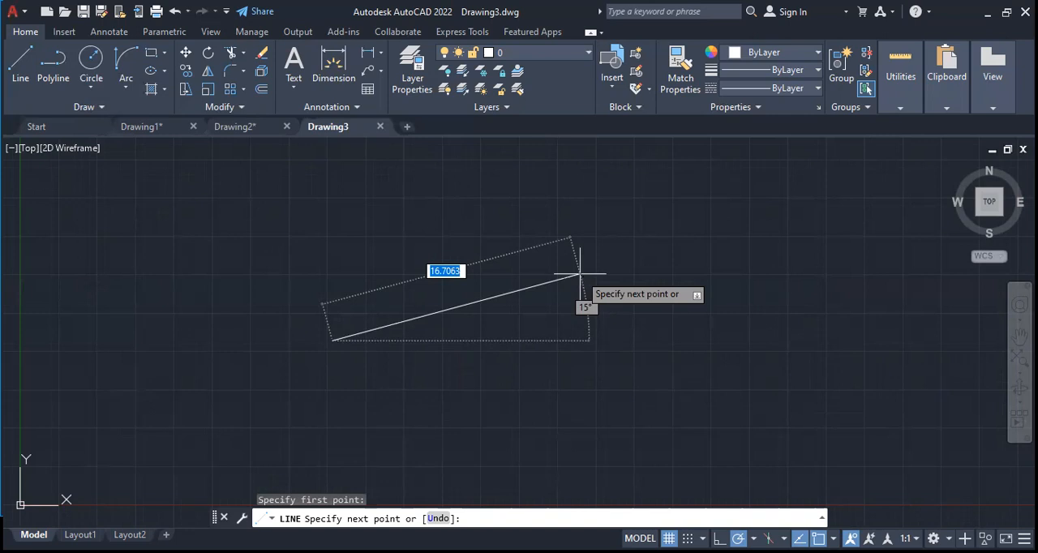
{"action": "type", "text": "10"}
{"action": "key", "text": "Return"}
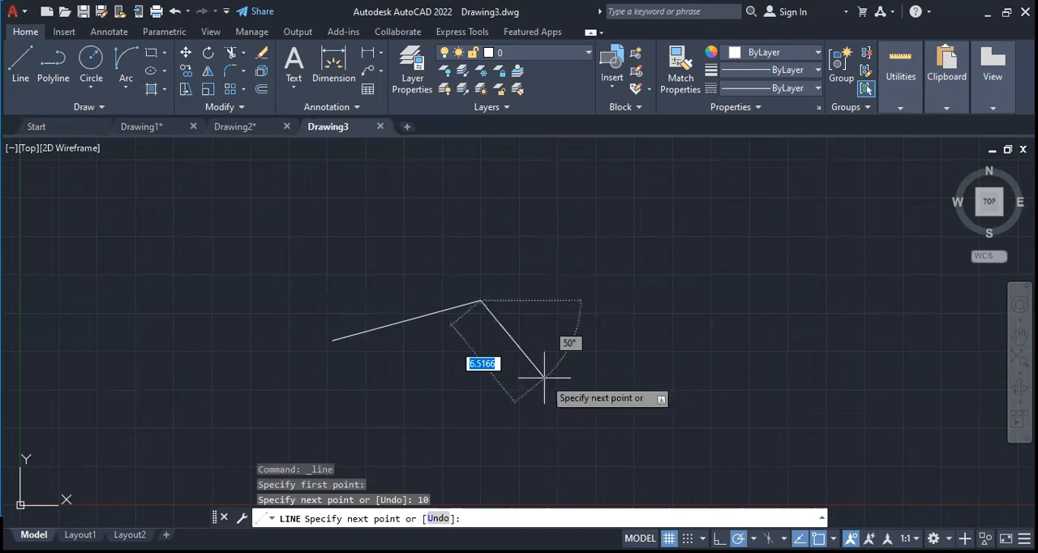
{"action": "type", "text": "4"}
{"action": "key", "text": "BackSpace"}
{"action": "type", "text": "9"}
{"action": "key", "text": "Return"}
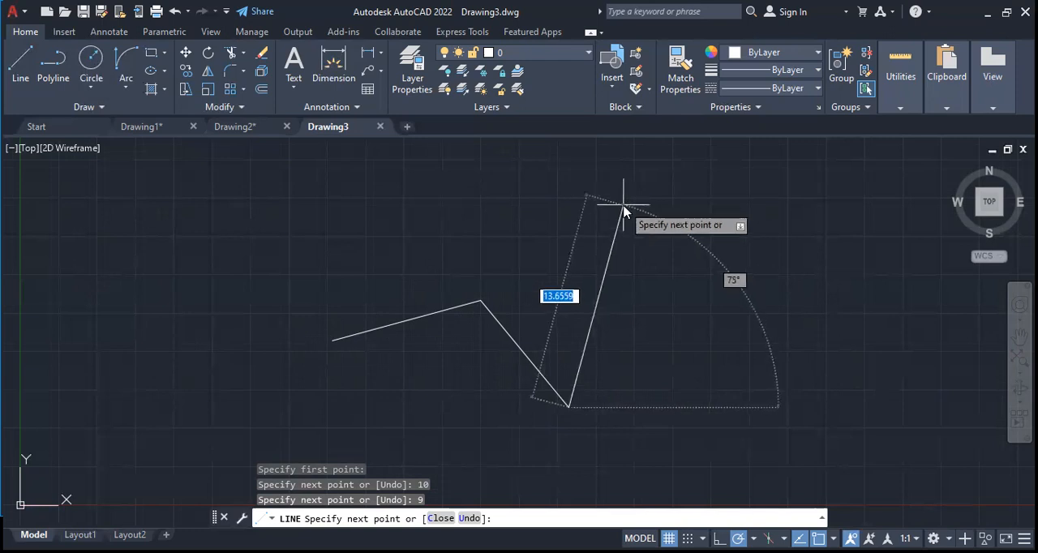
{"action": "type", "text": "15"}
{"action": "key", "text": "Return"}
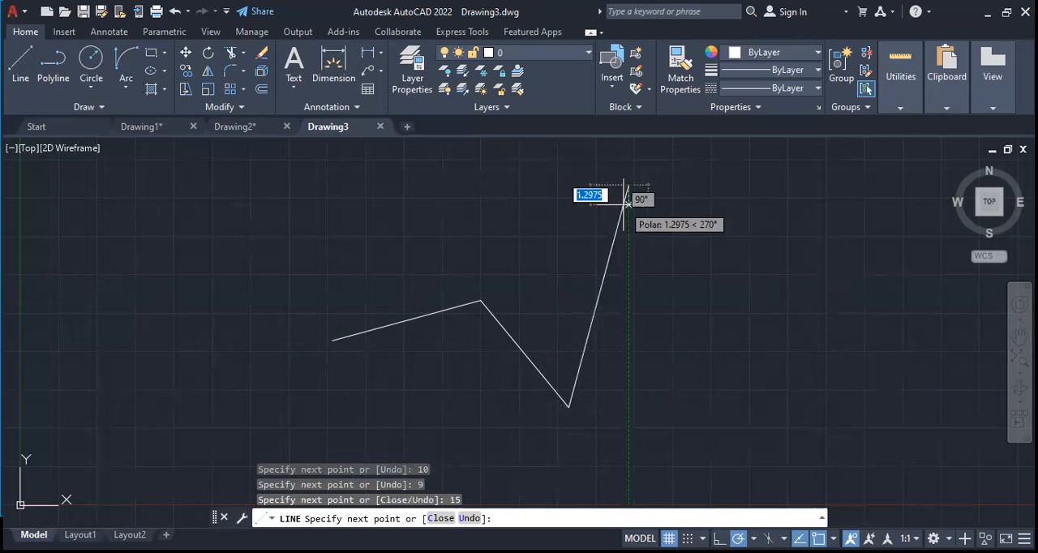
{"action": "key", "text": "Escape"}
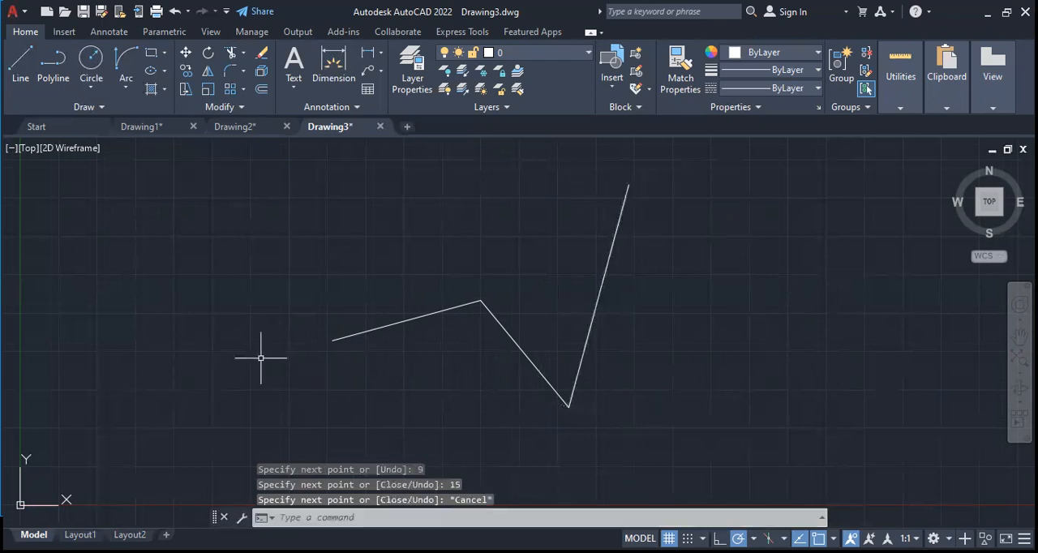
Select the three connected lines and examine the command history for their entered lengths
{"action": "left_click", "coordinate": [423, 315]}
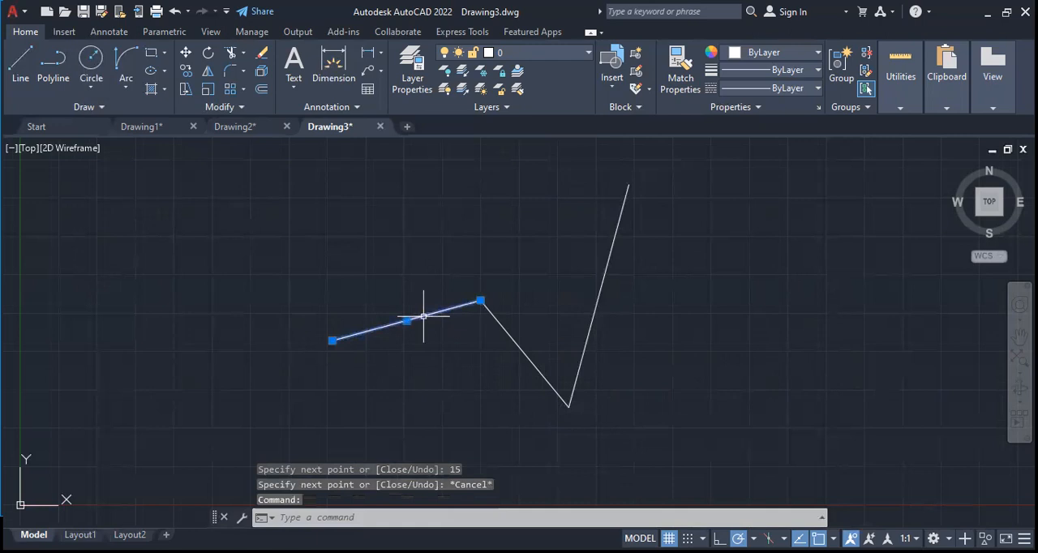
{"action": "left_click", "coordinate": [525, 357]}
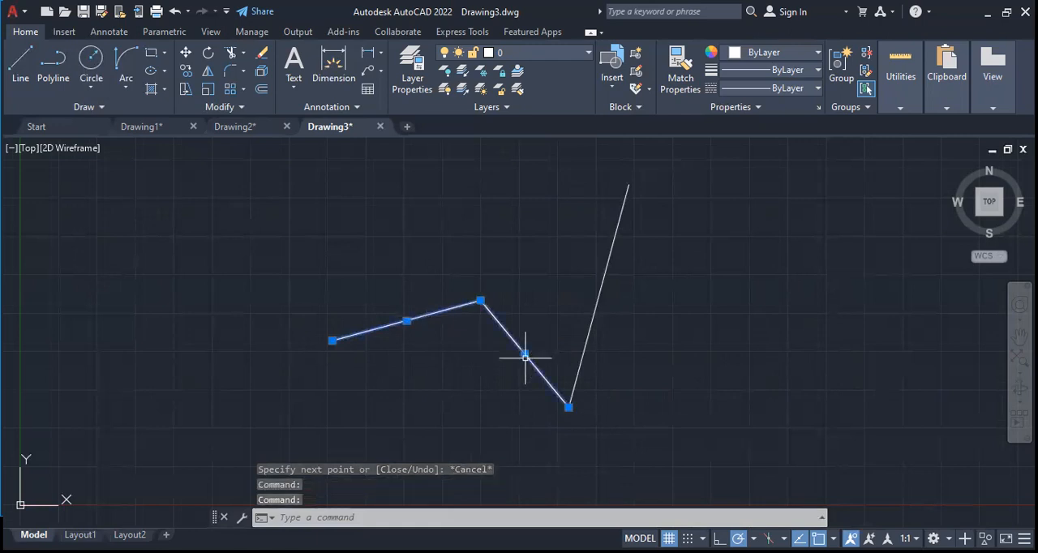
{"action": "left_click", "coordinate": [606, 268]}
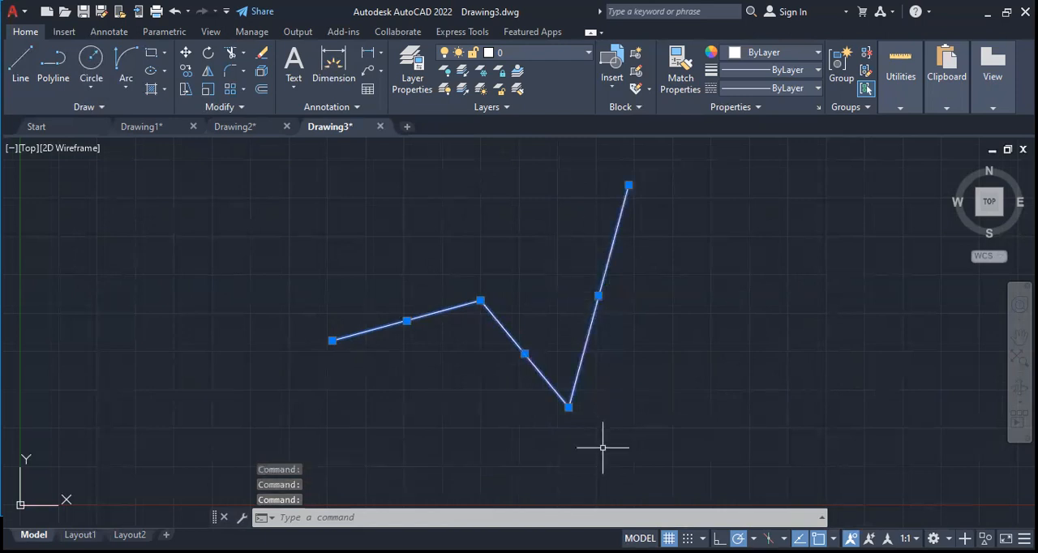
{"action": "key", "text": "F2"}
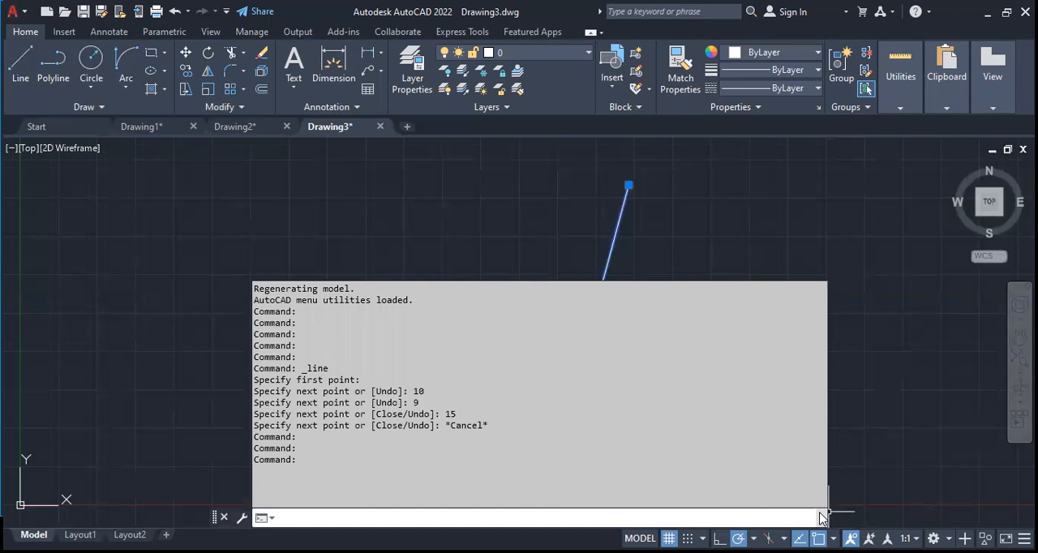
{"action": "key", "text": "F2"}
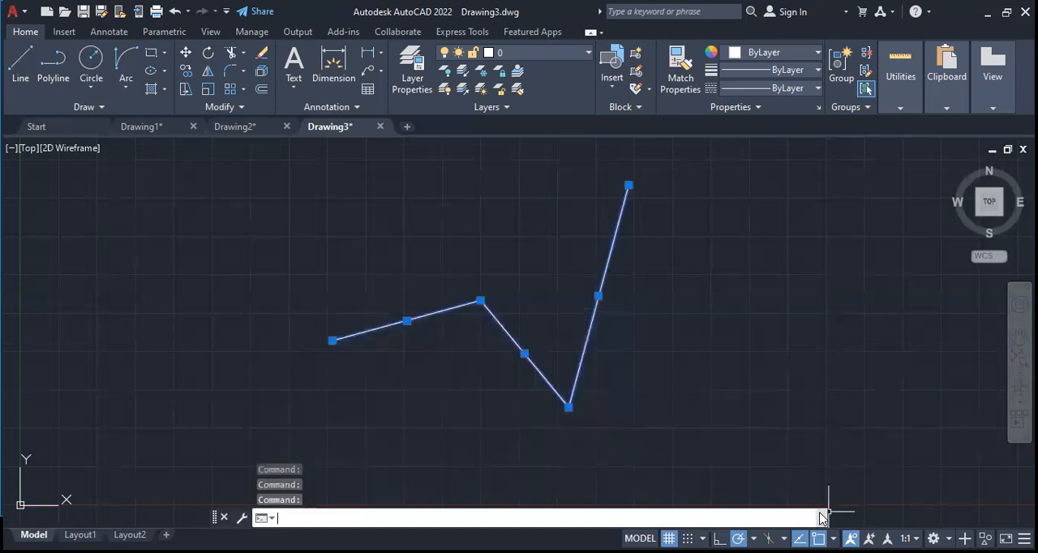
{"action": "key", "text": "F2"}
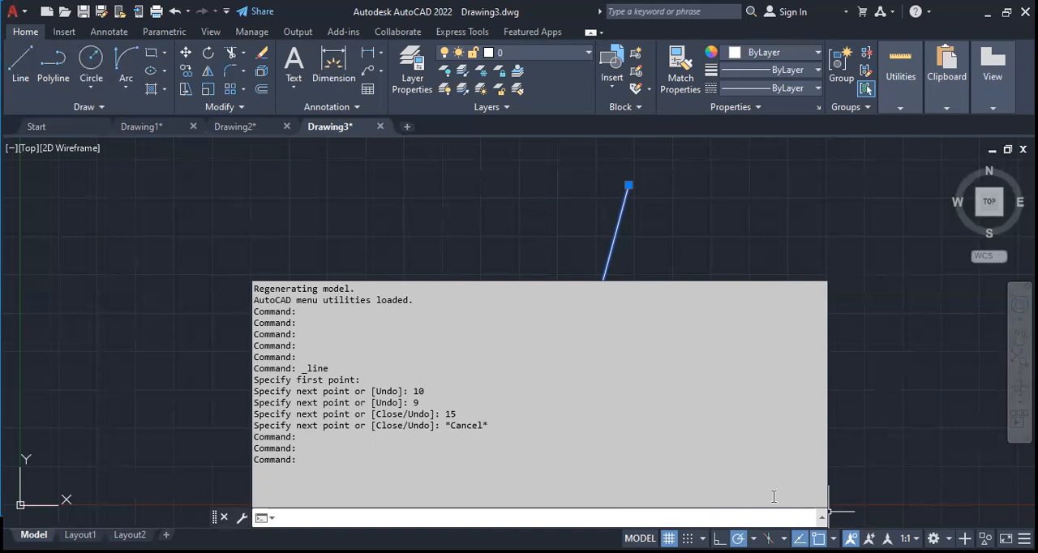
{"action": "left_click", "coordinate": [821, 516]}
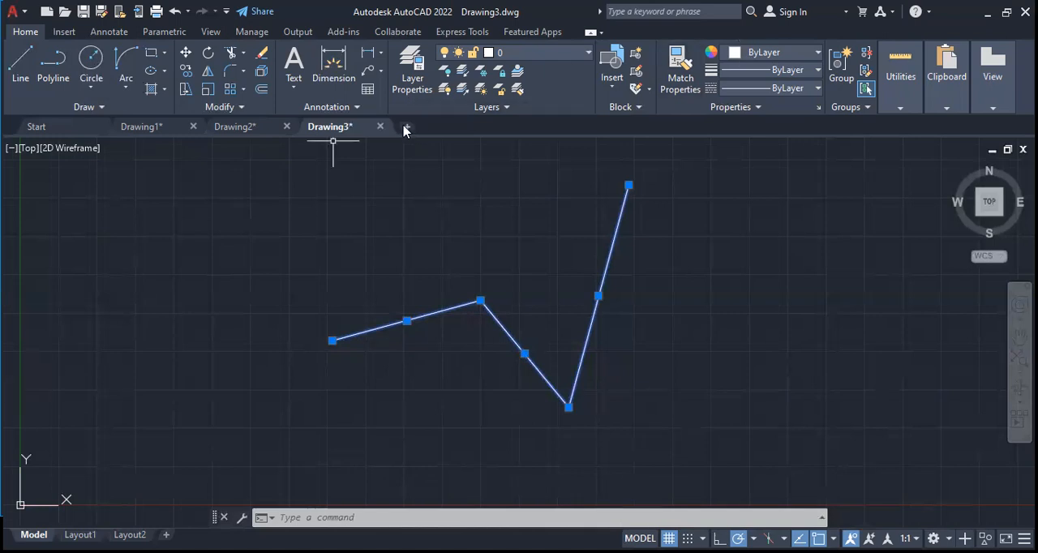
Create a new 3D drawing from the acad3D template
{"action": "left_click", "coordinate": [47, 14]}
{"action": "left_click", "coordinate": [410, 231]}
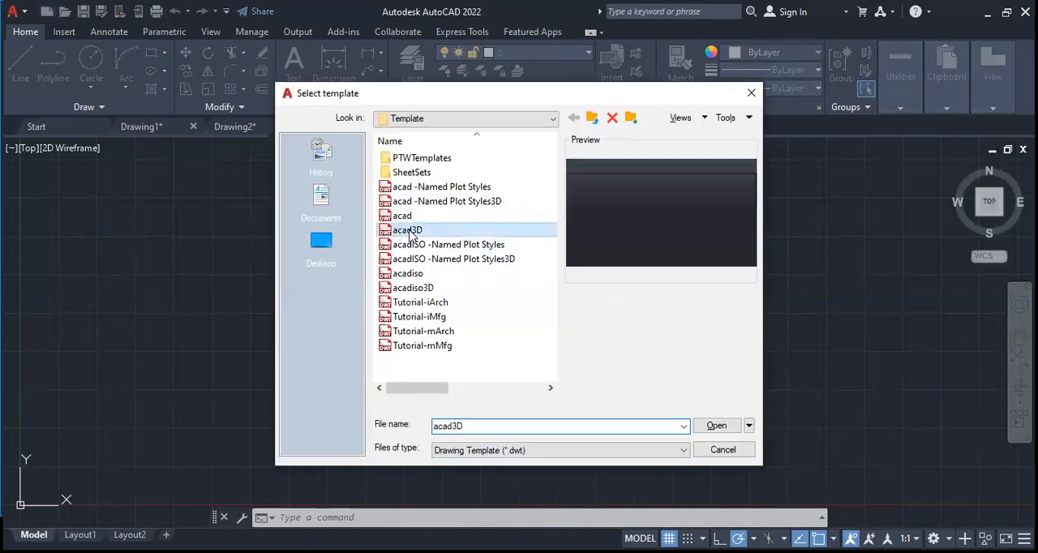
{"action": "double_click", "coordinate": [410, 231]}
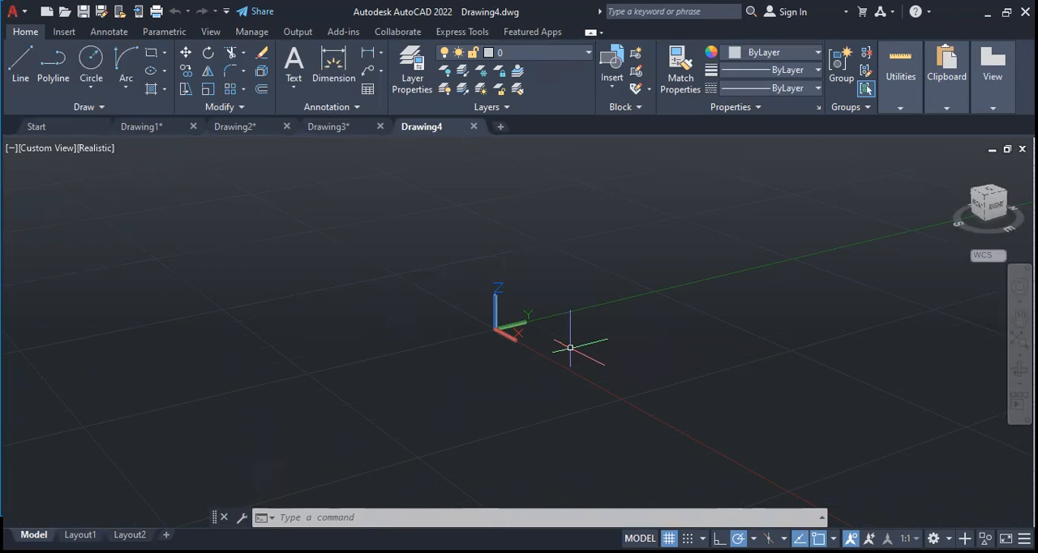
{"action": "left_click", "coordinate": [47, 12]}
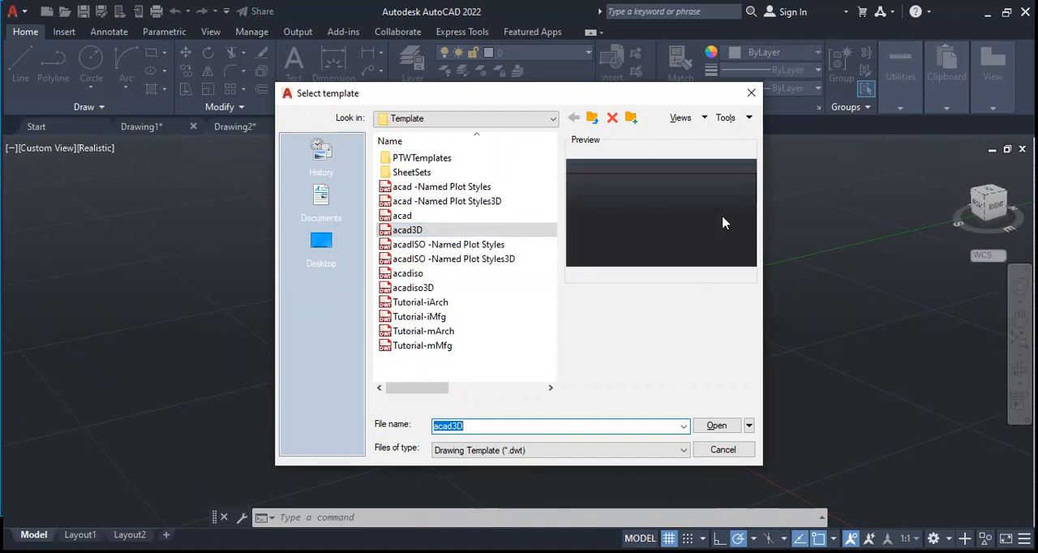
{"action": "left_click", "coordinate": [751, 92]}
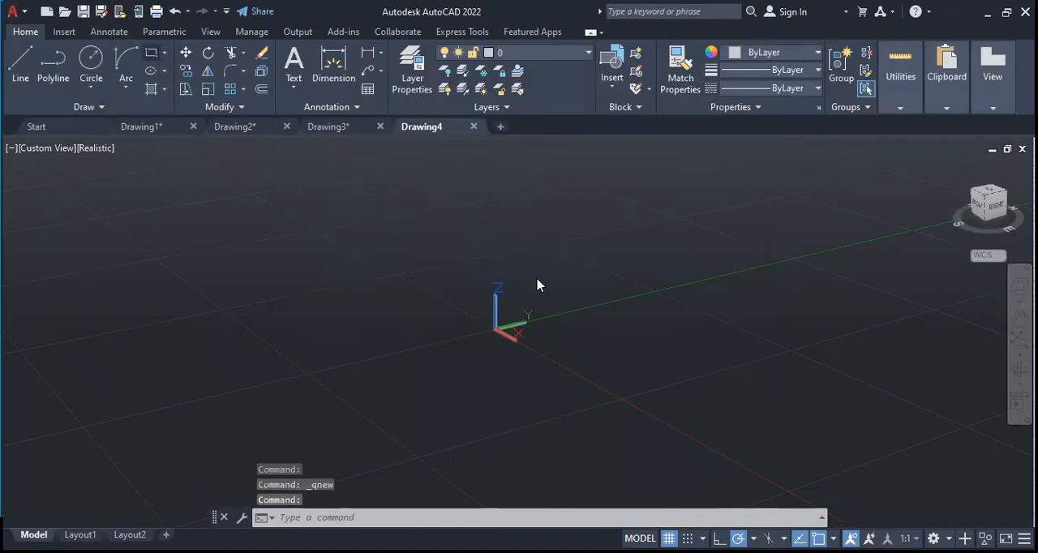
Draw a narrow rectangle around the origin and a larger one, about 111.8 by 72.7 units, starting from the same front corner
{"action": "left_click", "coordinate": [160, 57]}
{"action": "key", "text": "Escape"}
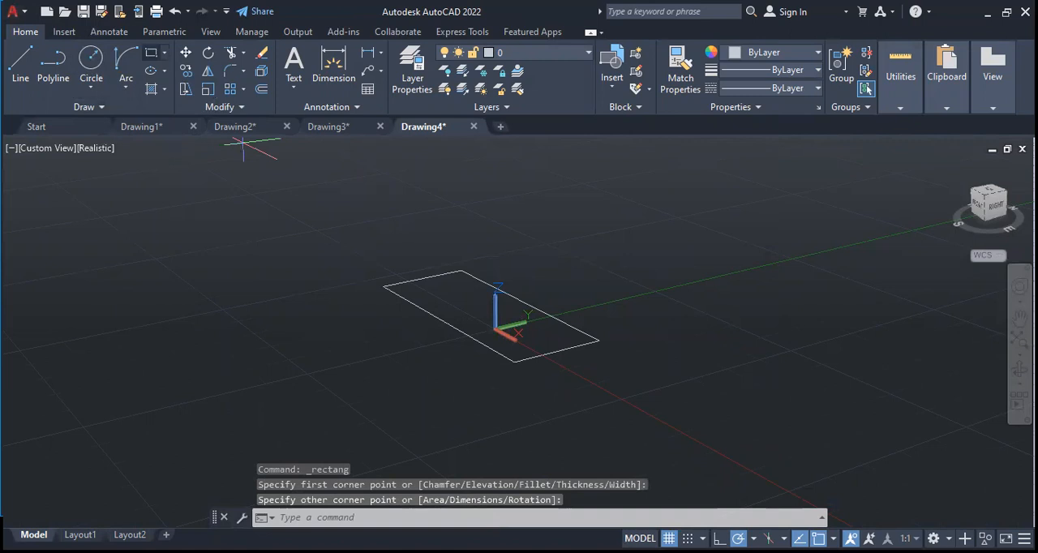
{"action": "key", "text": "Return"}
{"action": "left_click", "coordinate": [513, 362]}
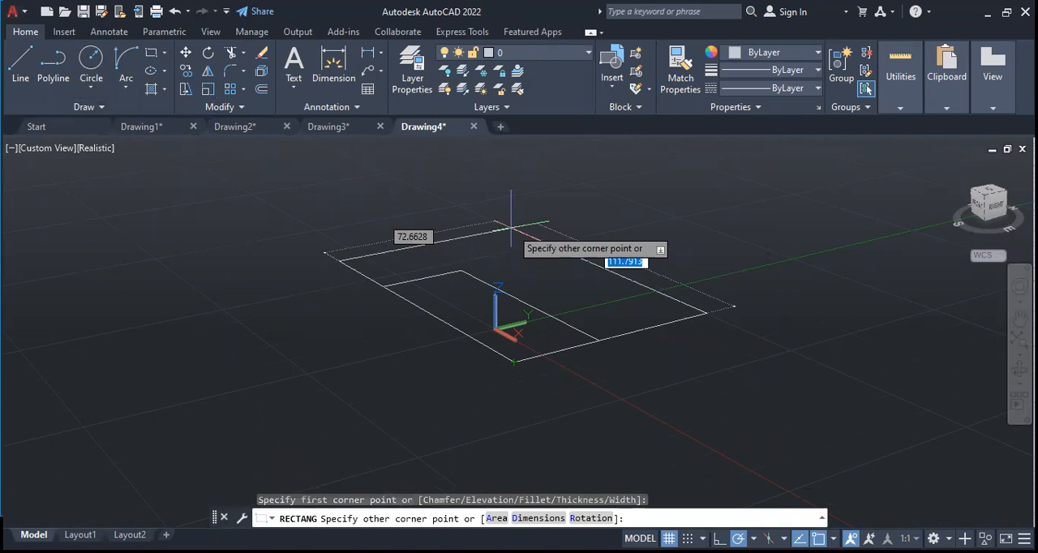
{"action": "left_click", "coordinate": [511, 227]}
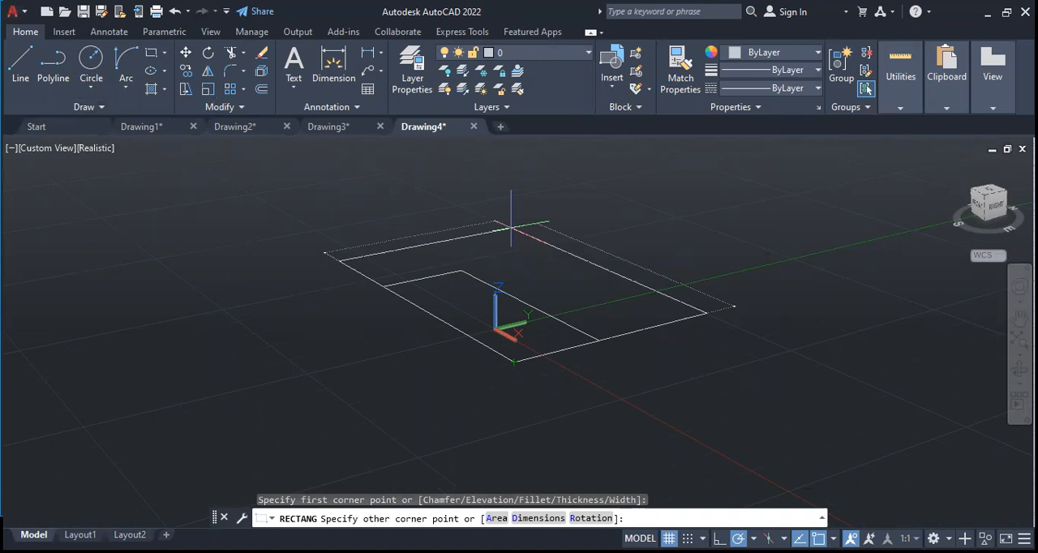
Trim away both rectangles' far long edges and their front short edges
{"action": "mouse_move", "coordinate": [496, 312]}
{"action": "left_mouse_down"}
{"action": "mouse_move", "coordinate": [475, 300]}
{"action": "mouse_move", "coordinate": [470, 232]}
{"action": "mouse_move", "coordinate": [552, 241]}
{"action": "mouse_move", "coordinate": [629, 352]}
{"action": "mouse_move", "coordinate": [581, 348]}
{"action": "left_mouse_up"}
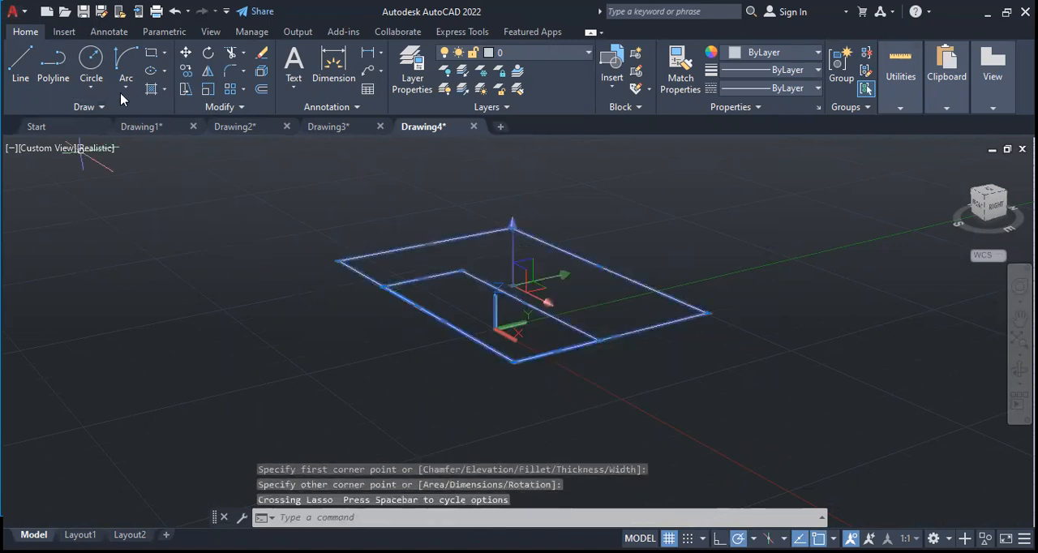
{"action": "left_click", "coordinate": [232, 54]}
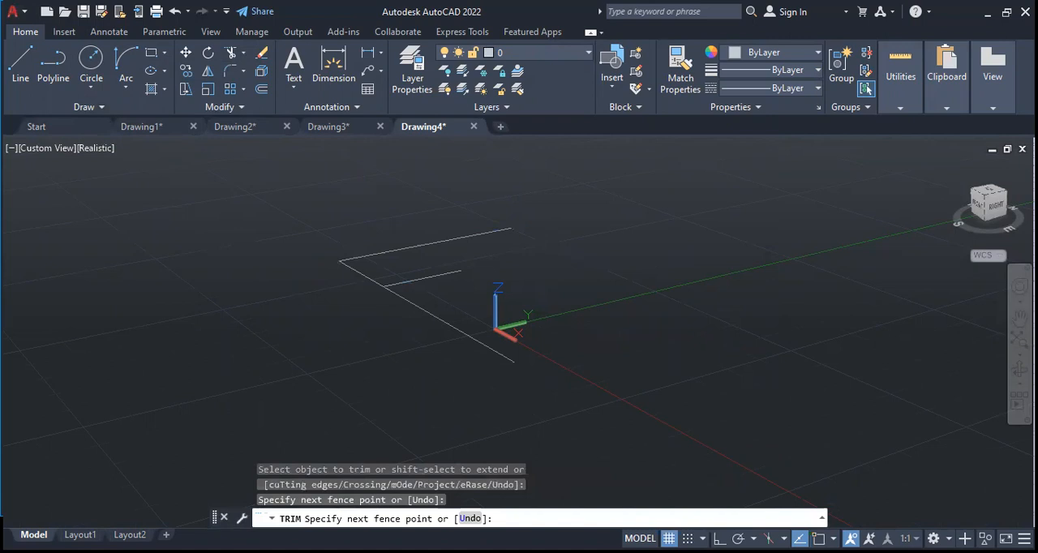
{"action": "key", "text": "Return"}
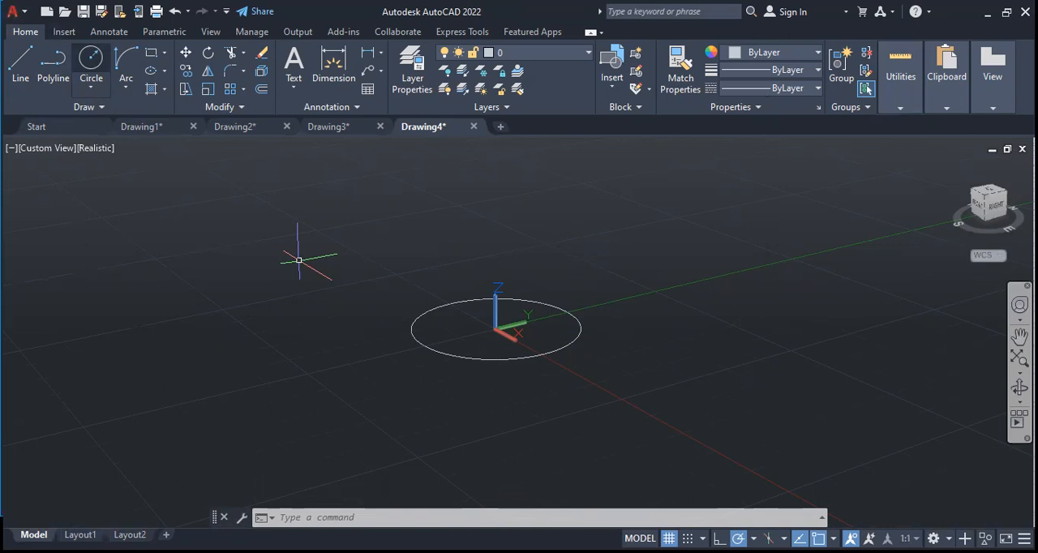
Draw a smaller circle centered on the origin inside the existing circle
{"action": "left_click", "coordinate": [495, 329]}
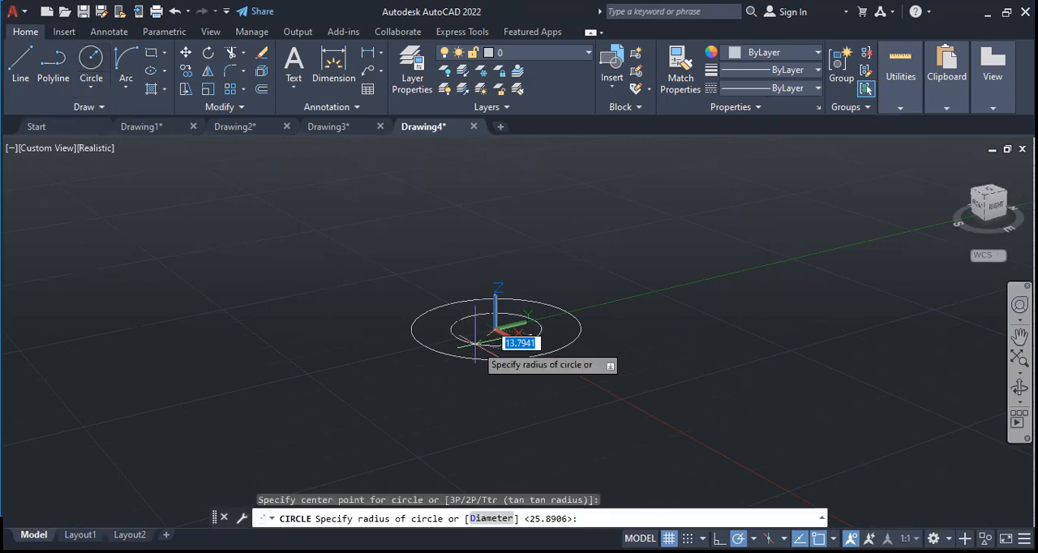
{"action": "left_click", "coordinate": [539, 341]}
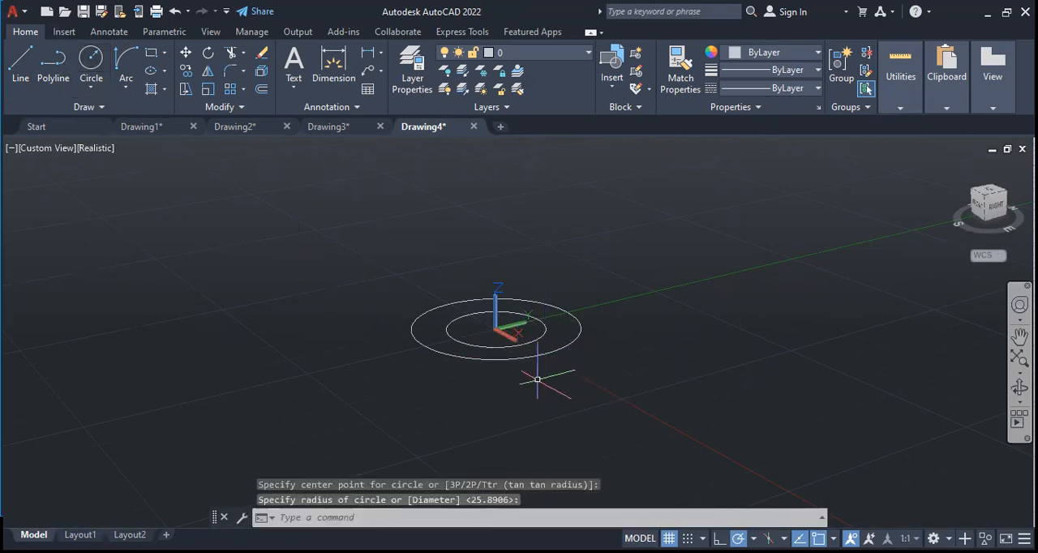